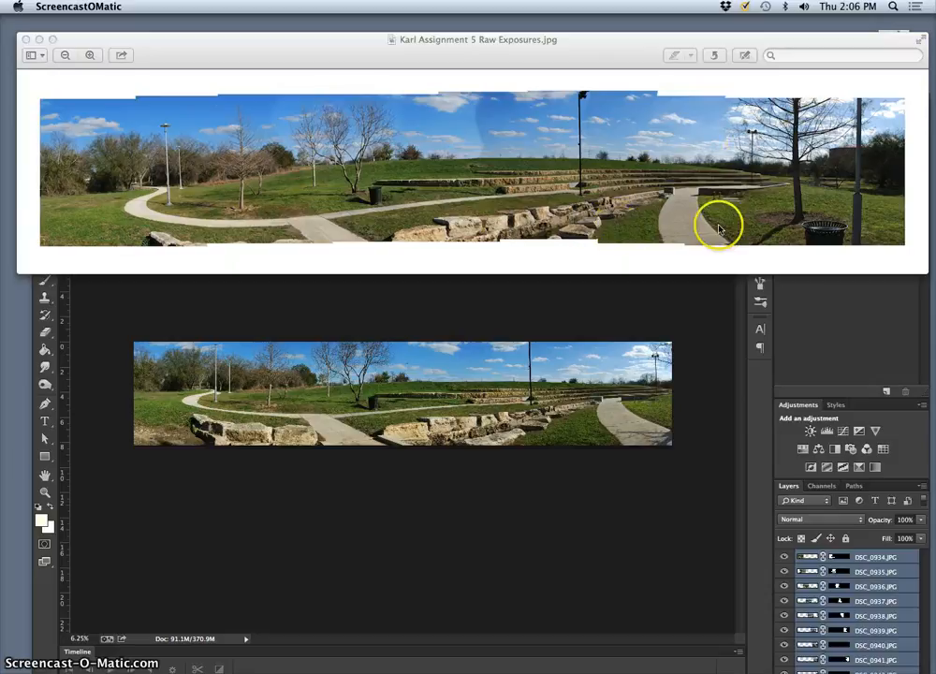
Arrange the Photoshop and Preview windows so the cropped panorama and the raw exposures image can be compared, with Preview in front.
click(654, 321)
drag(621, 105, 614, 17)
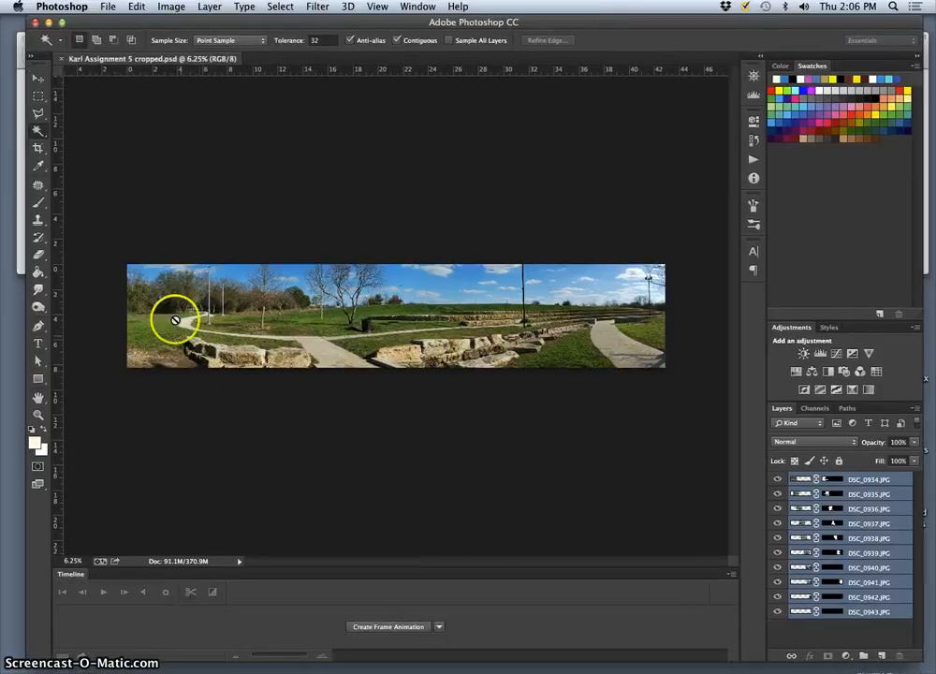
drag(587, 34, 592, 184)
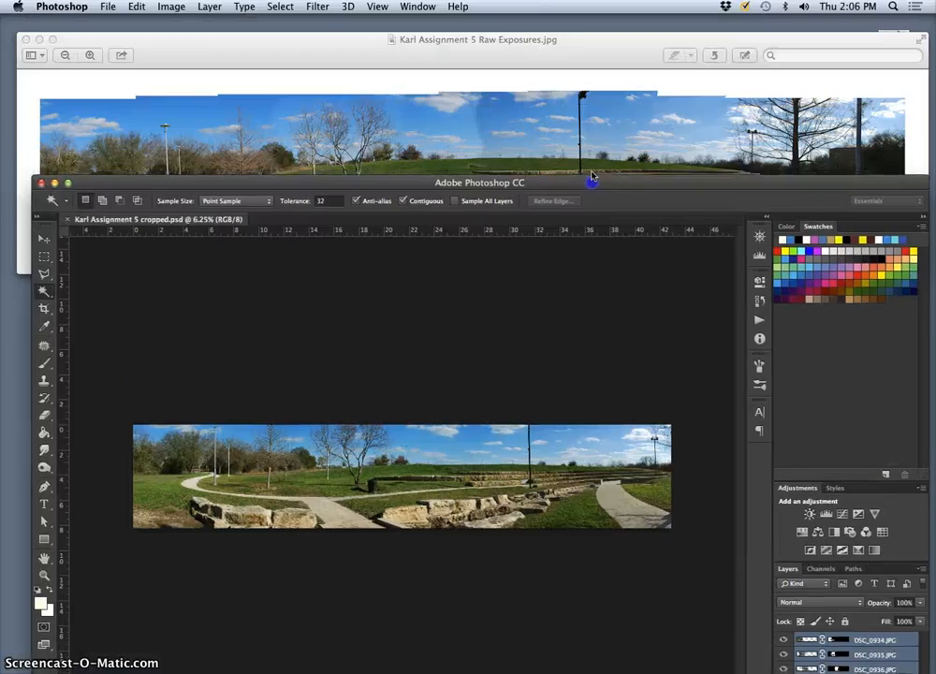
click(601, 131)
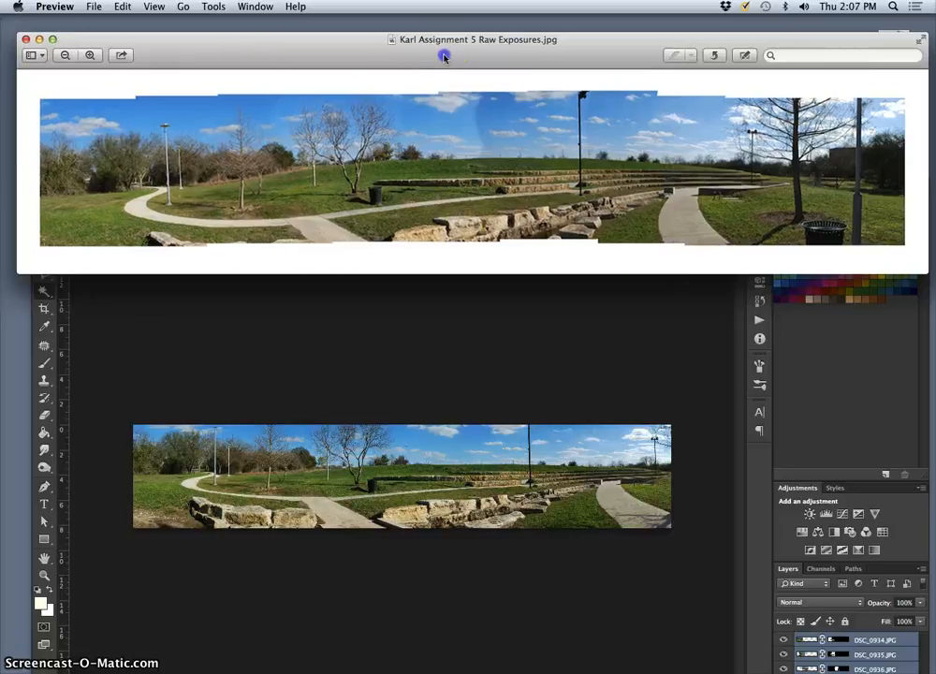
mouse_move(445, 56)
mouse_down()
mouse_move(436, 46)
mouse_move(470, 36)
mouse_move(469, 48)
mouse_up()
Start exporting the raw exposures image from Preview and set the Desktop as its destination.
click(93, 7)
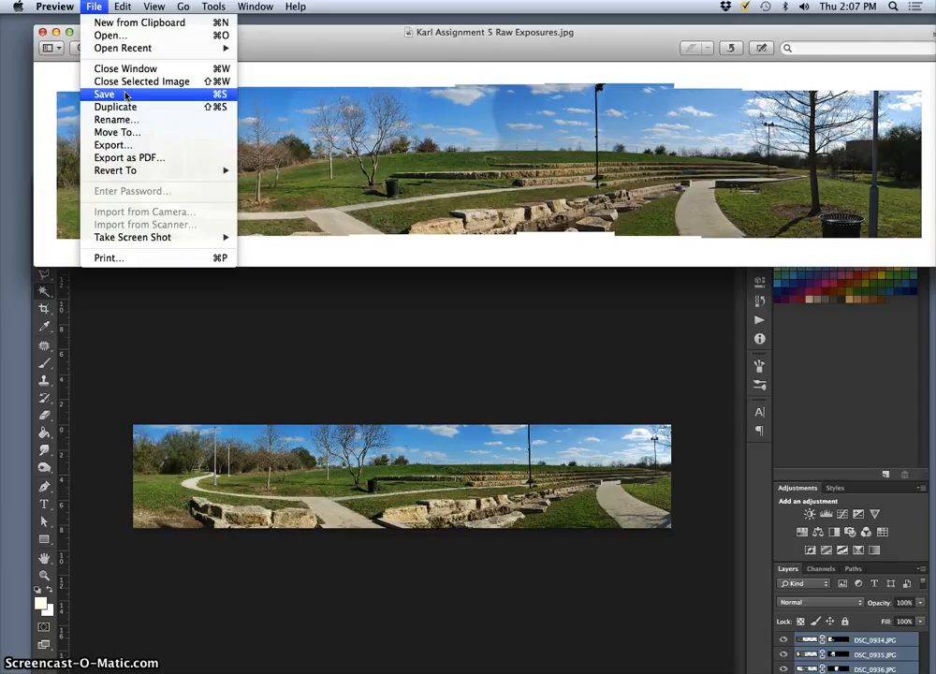
click(139, 149)
click(532, 127)
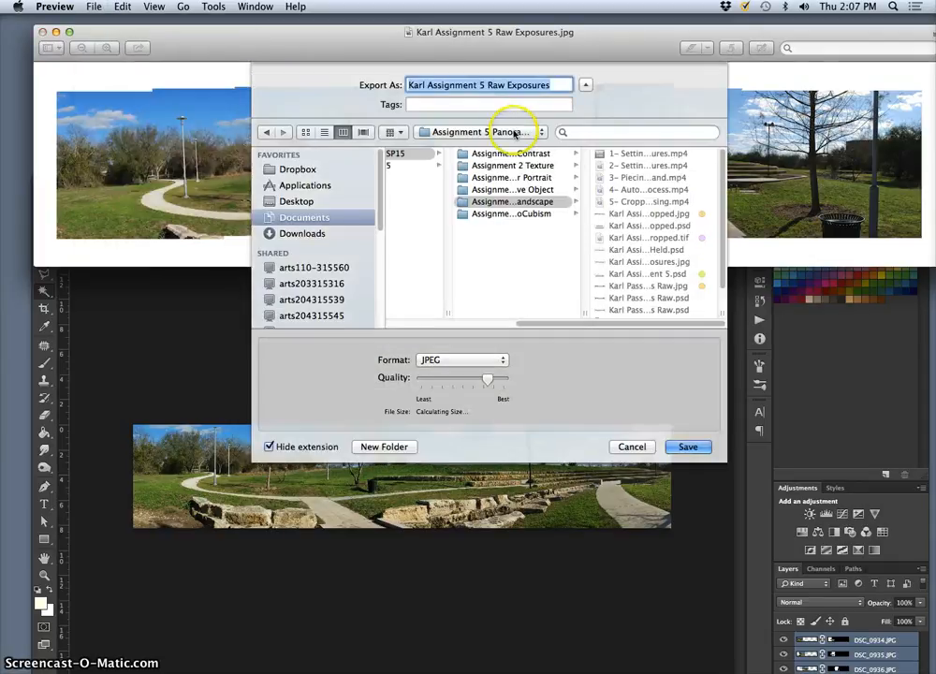
key(super+shift+d)
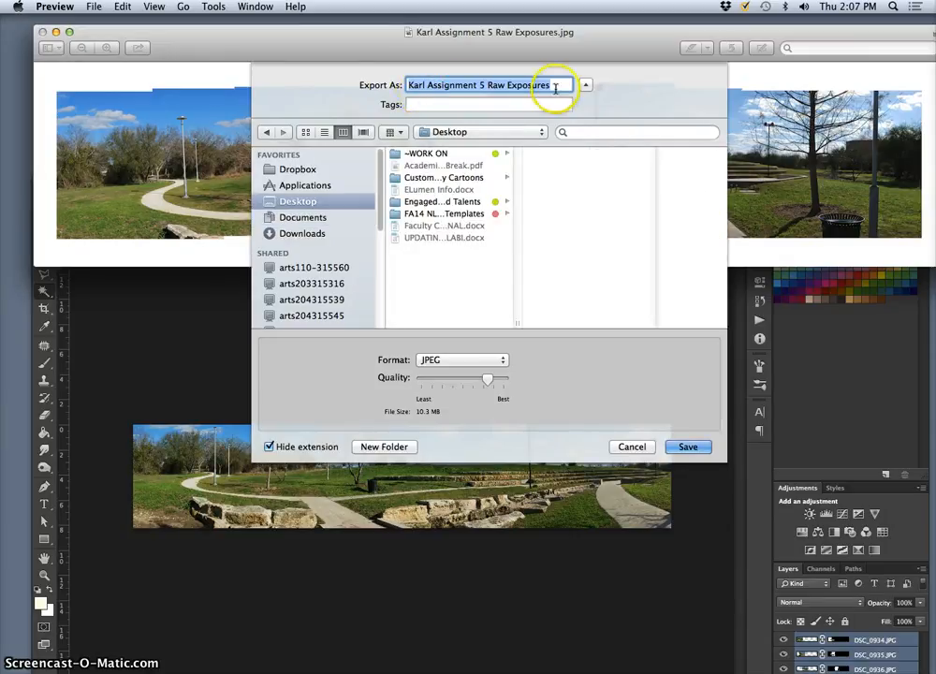
click(554, 86)
Keep JPEG as the export format, lower the quality to a file size of about 4.5 MB, and save the file.
click(473, 359)
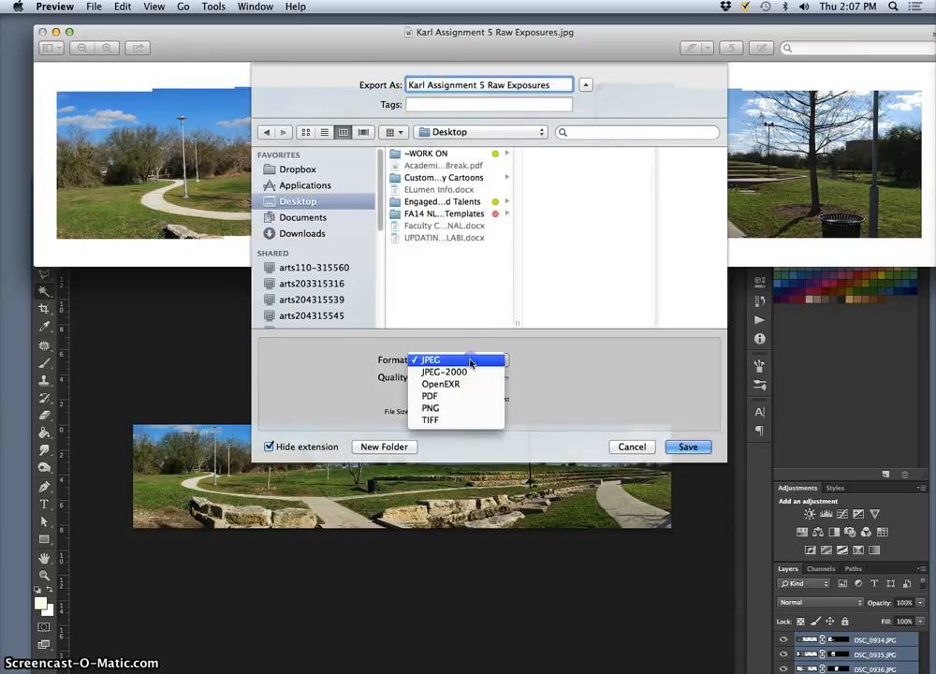
click(595, 356)
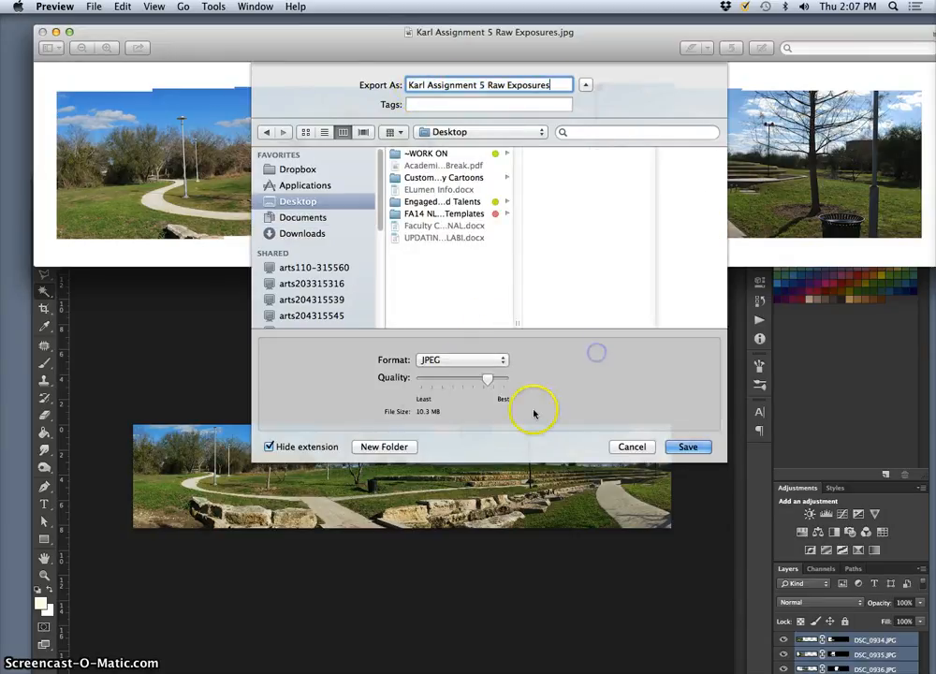
click(454, 378)
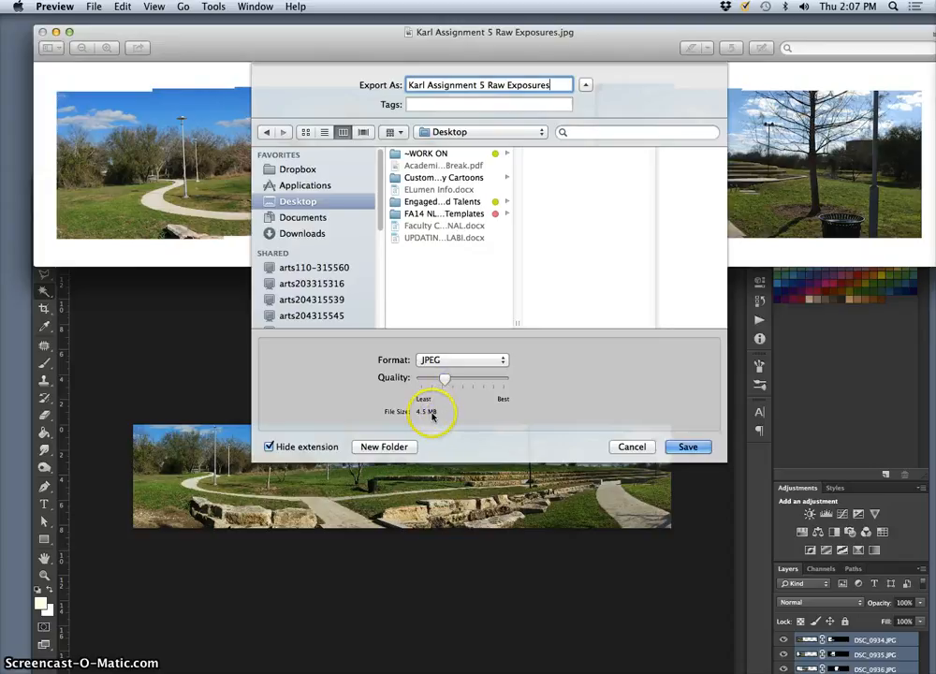
click(680, 447)
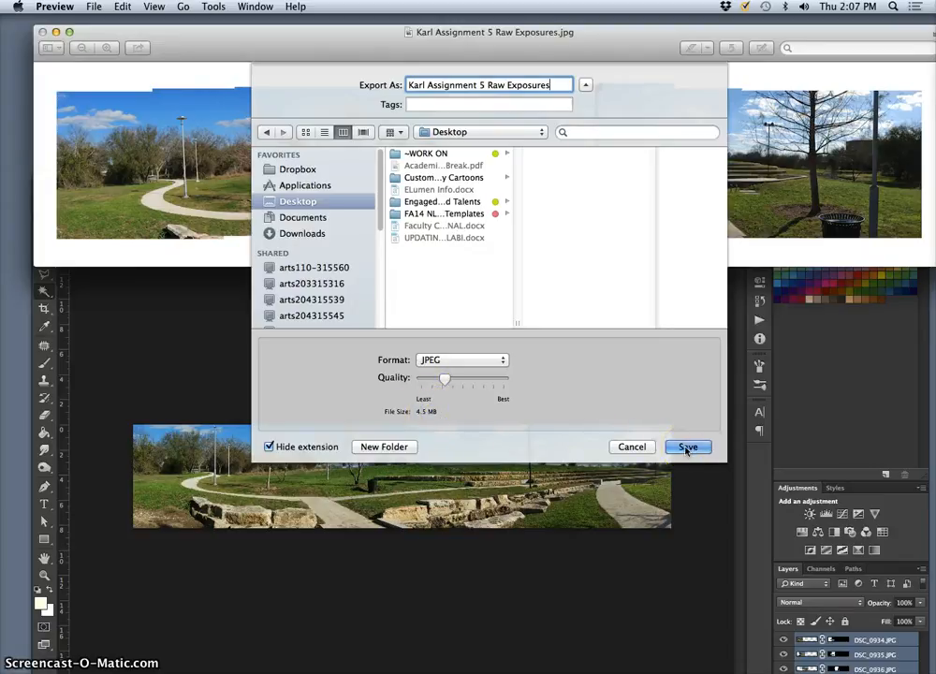
click(688, 448)
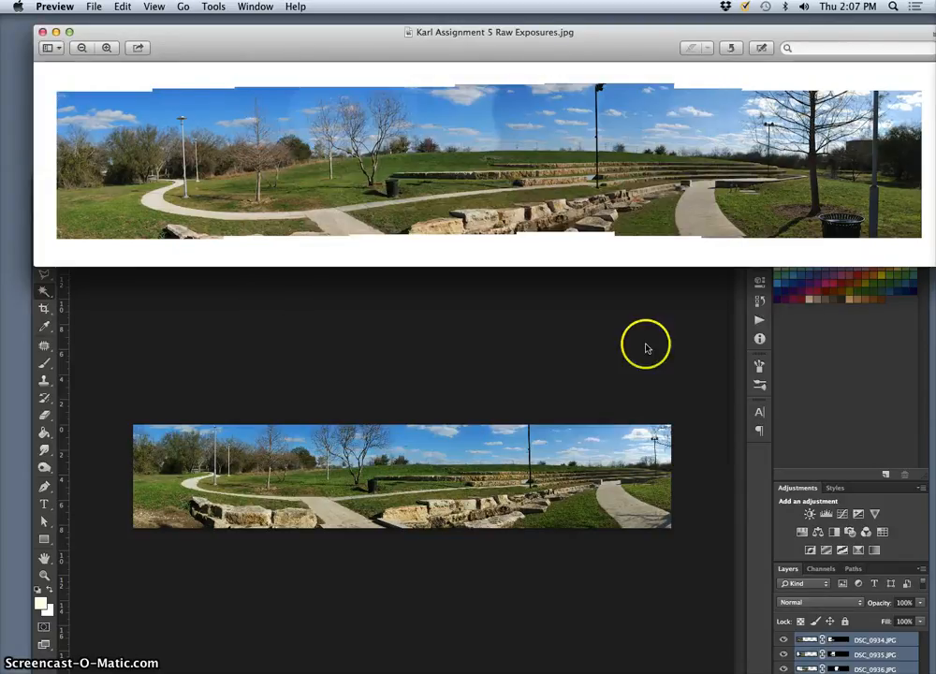
Reveal the desktop, move the exported raw exposures file into open space, and add the .jpg extension to its name.
key(F11)
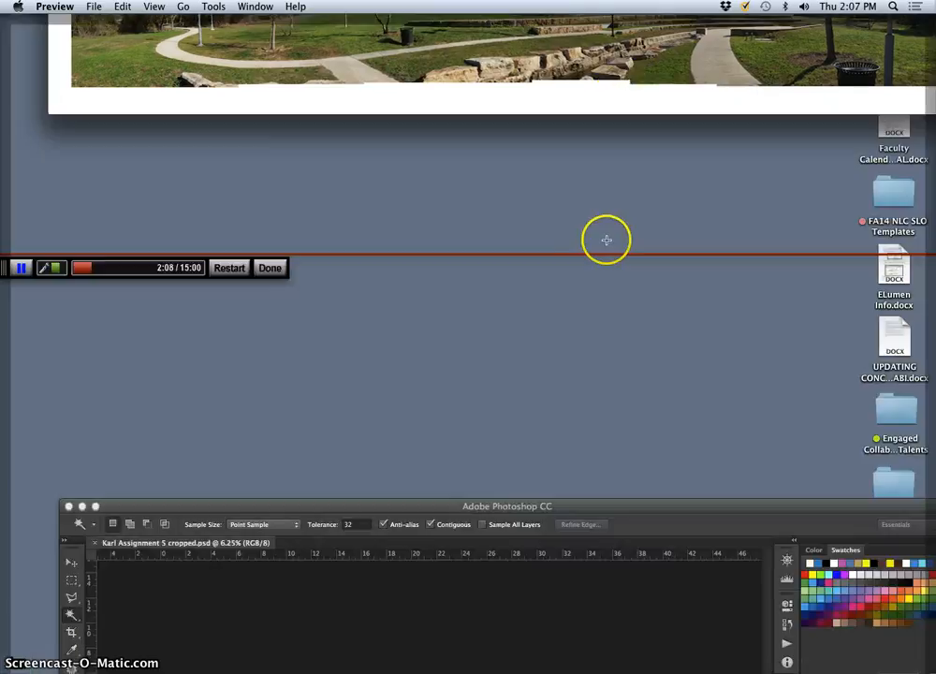
drag(913, 637, 601, 186)
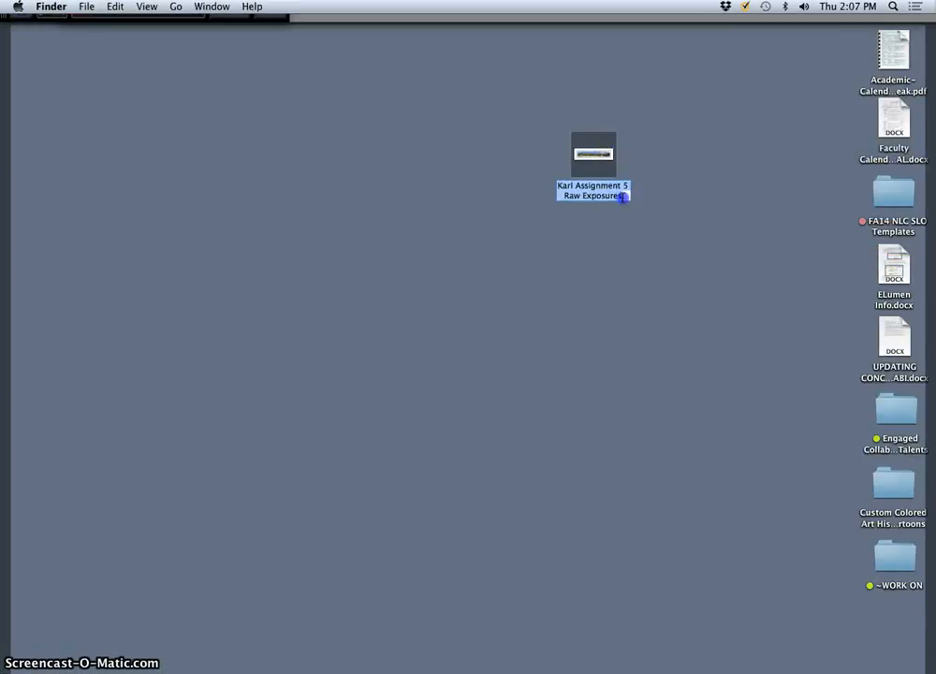
click(623, 197)
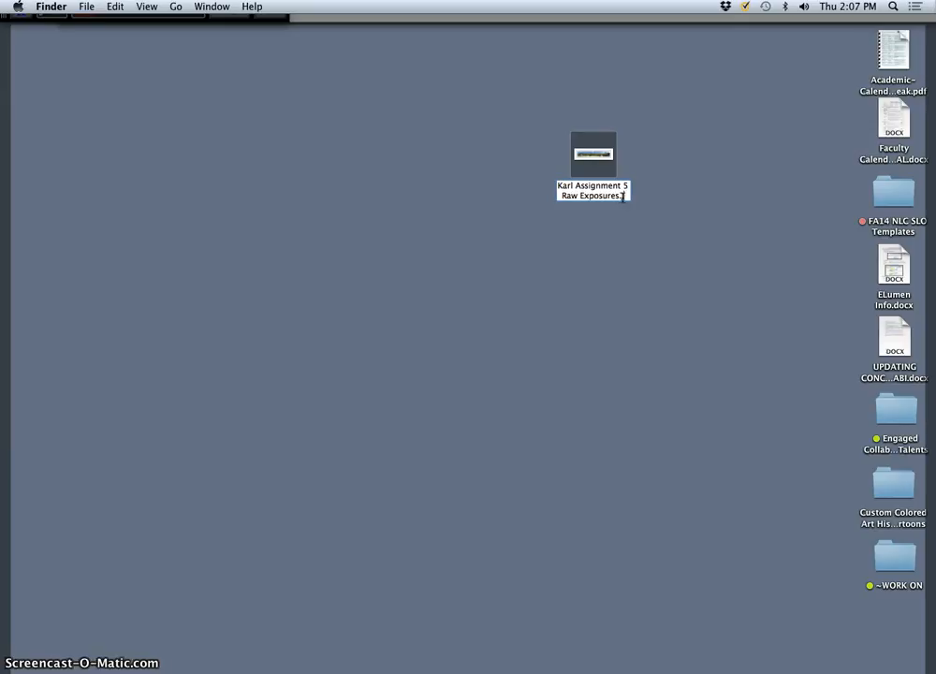
click(621, 208)
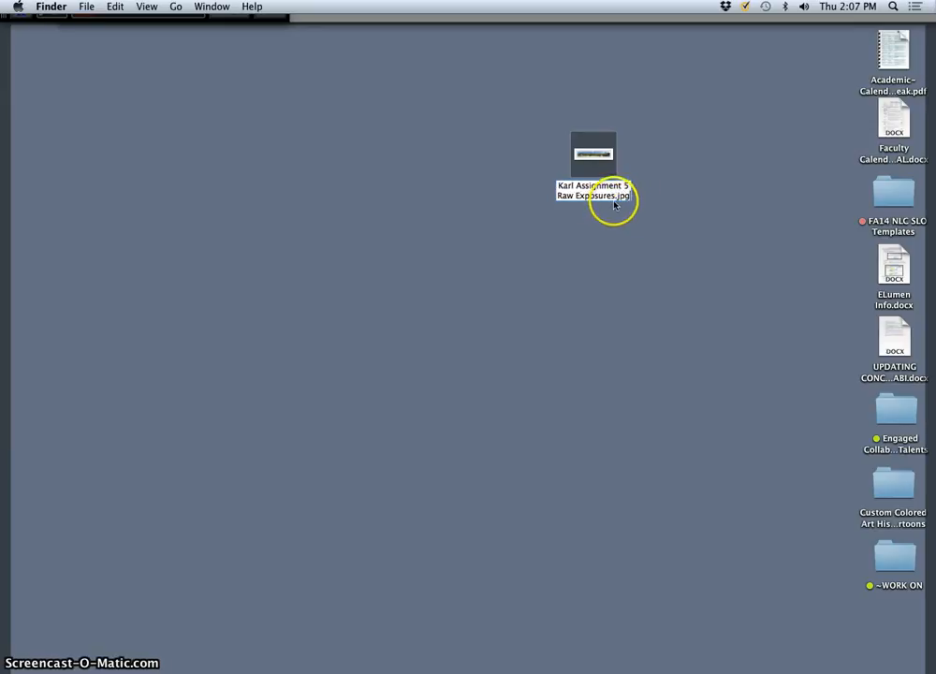
click(679, 206)
click(645, 198)
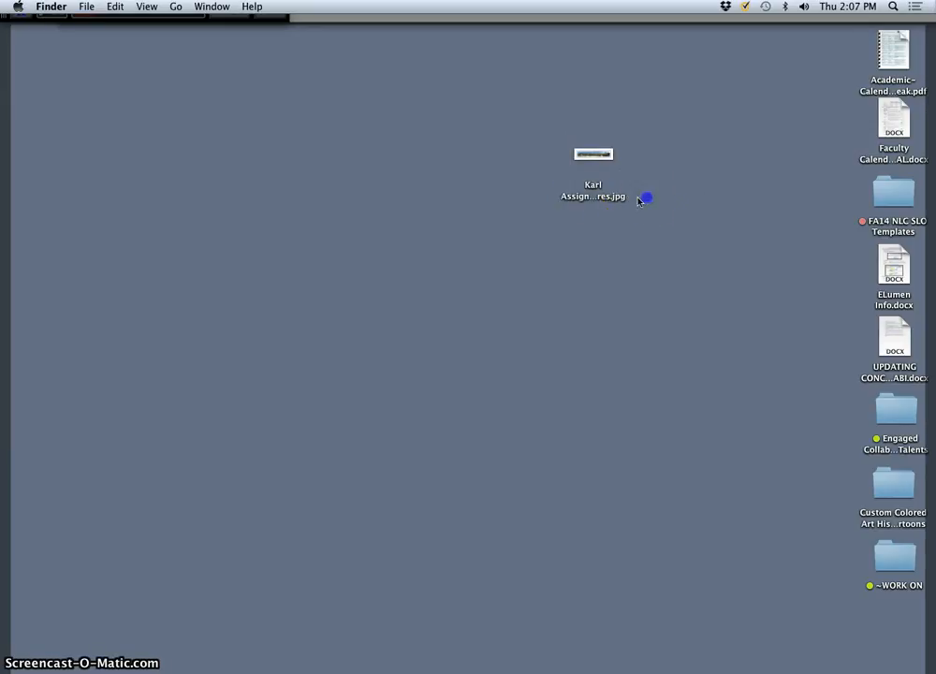
double_click(628, 205)
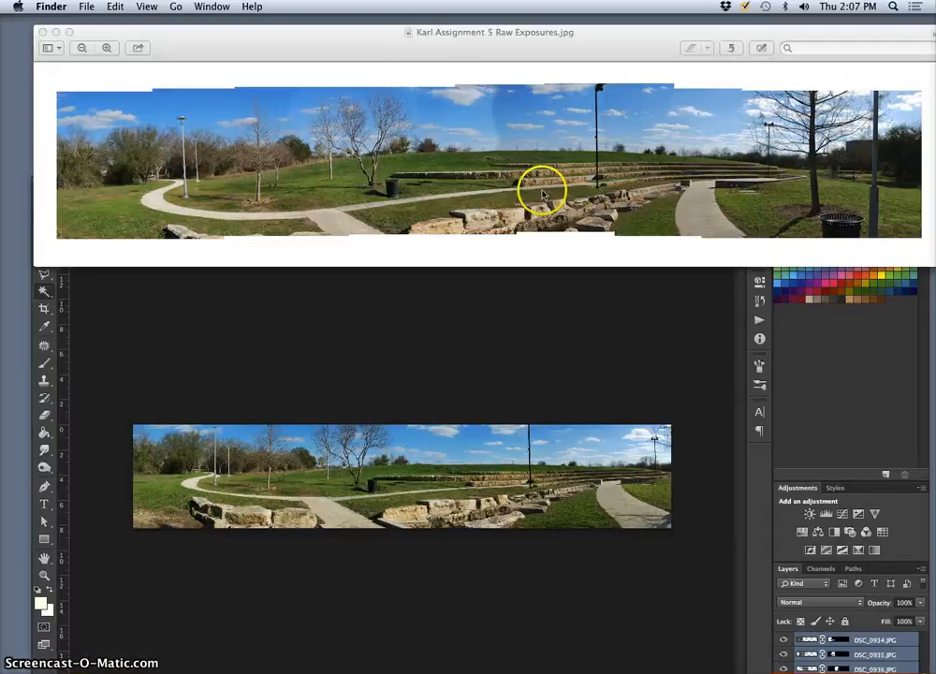
Close the raw exposures image in Preview, switch to Photoshop, and move its window back up the screen.
click(42, 32)
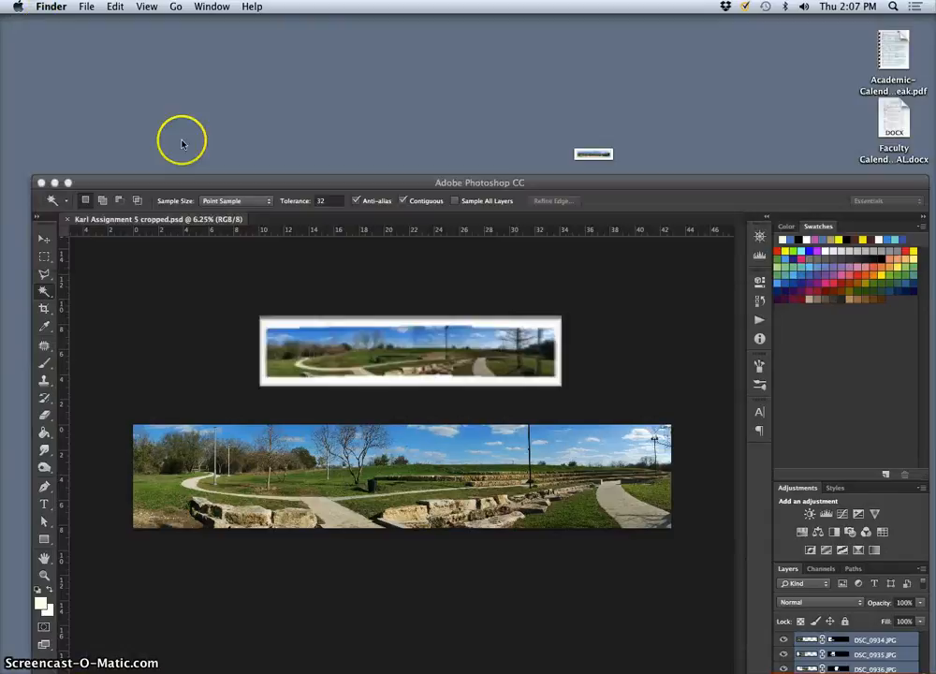
click(328, 180)
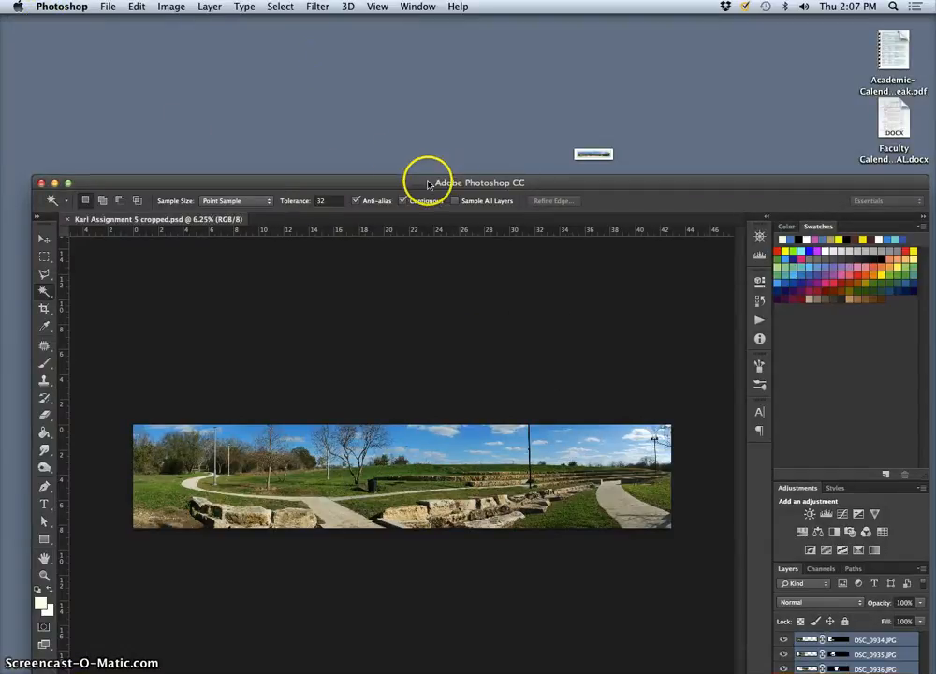
drag(424, 183, 428, 24)
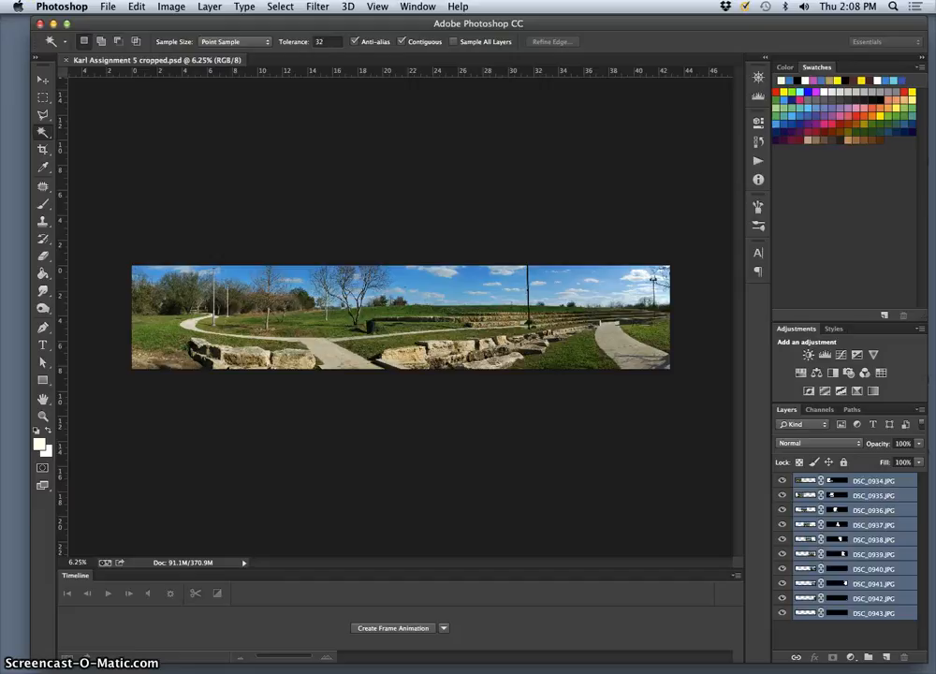
Flatten the cropped panorama and save it to the Desktop as a TIFF with LZW compression.
click(210, 7)
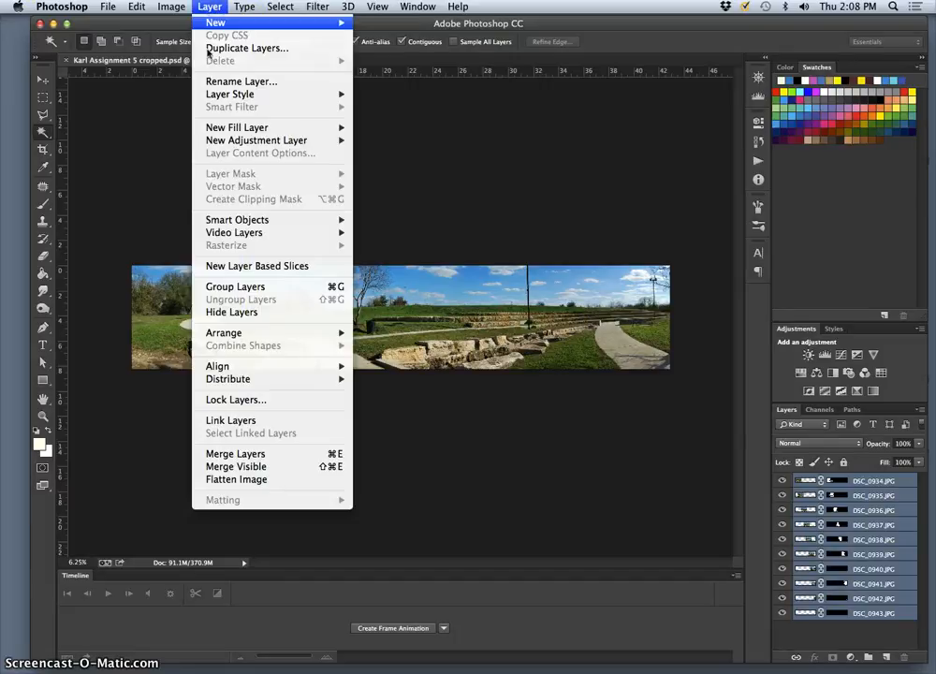
click(253, 480)
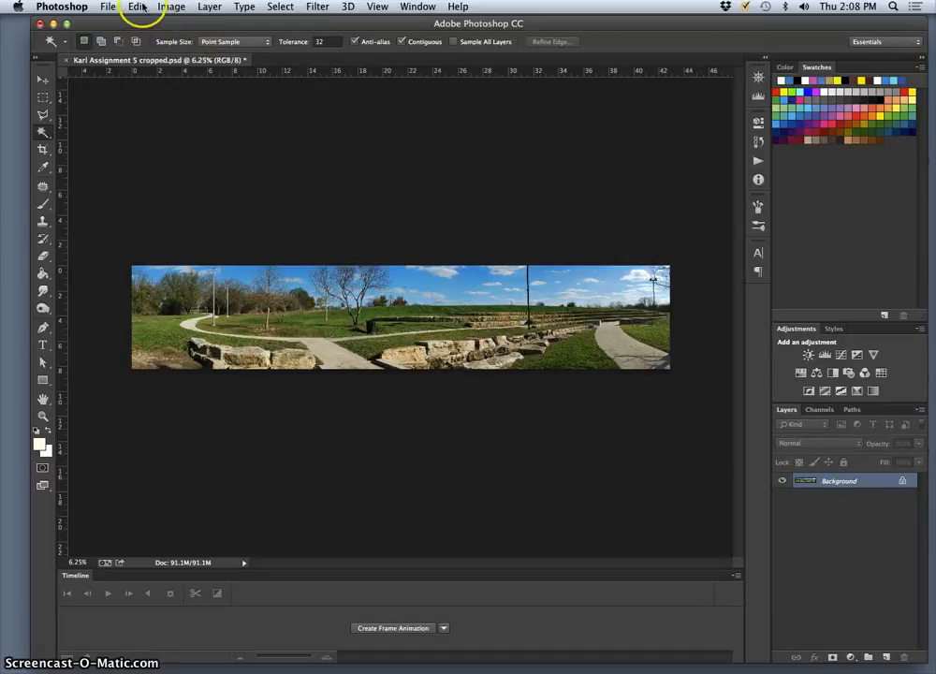
click(108, 8)
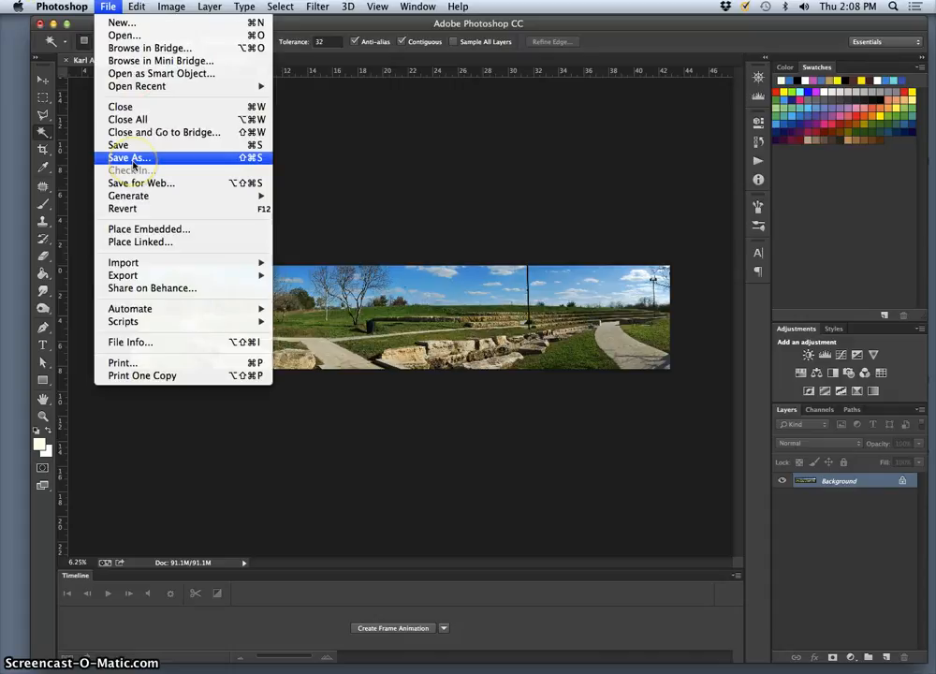
click(132, 159)
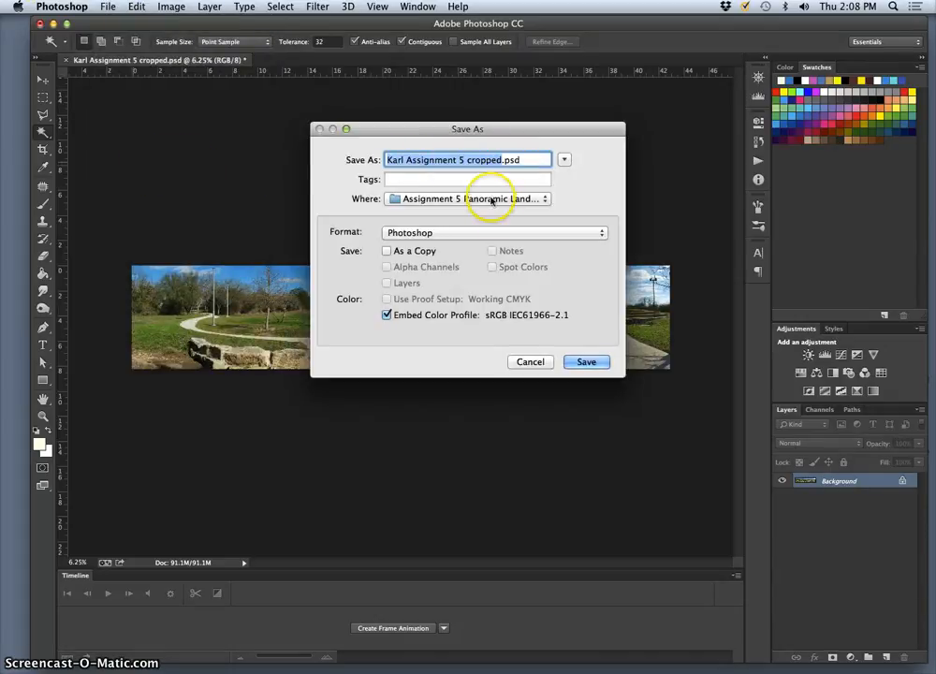
click(465, 234)
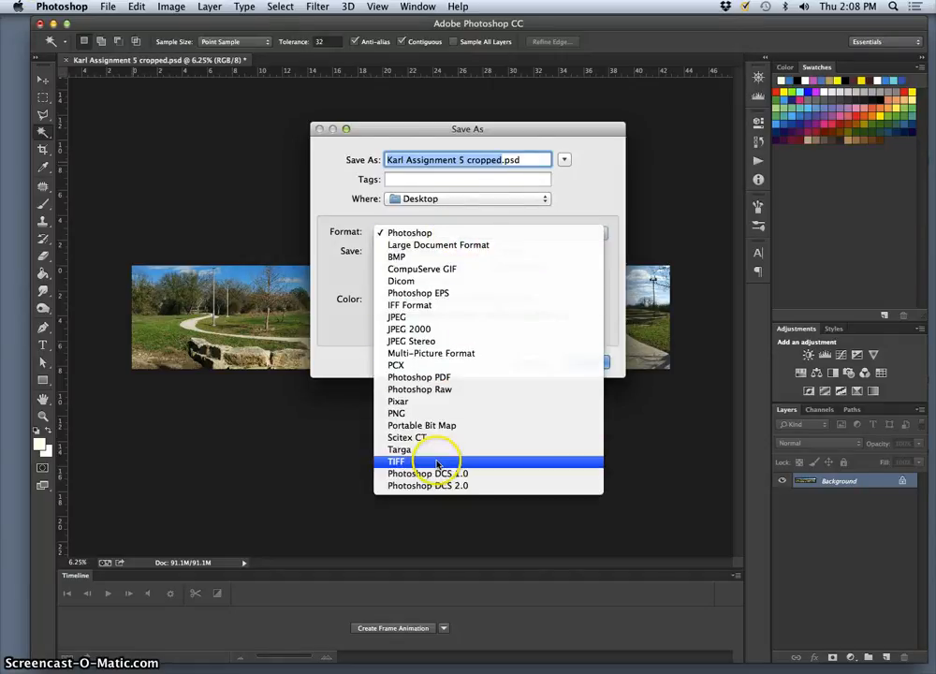
click(397, 462)
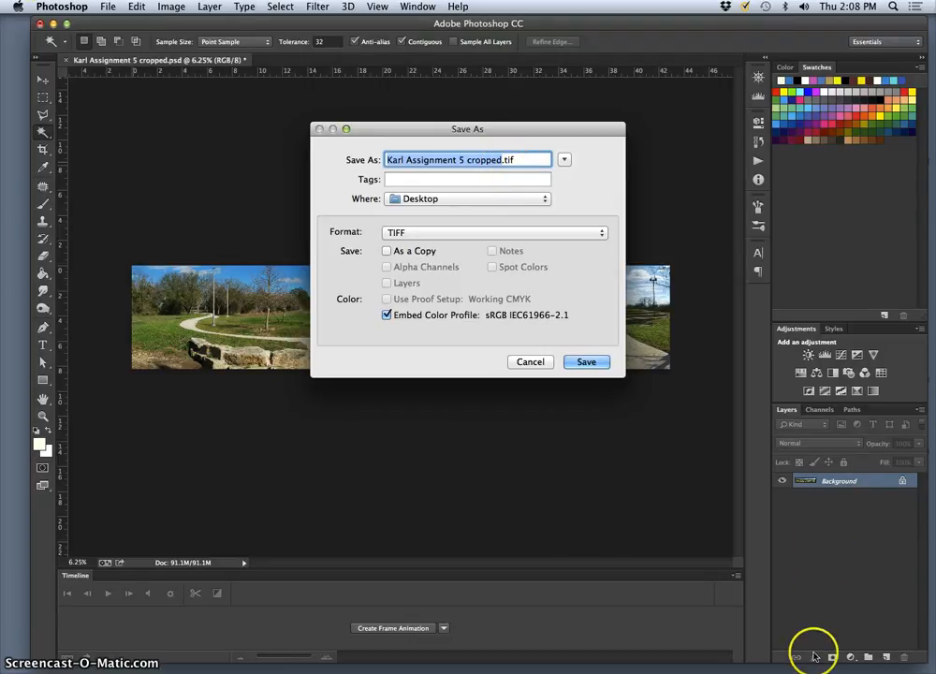
click(592, 364)
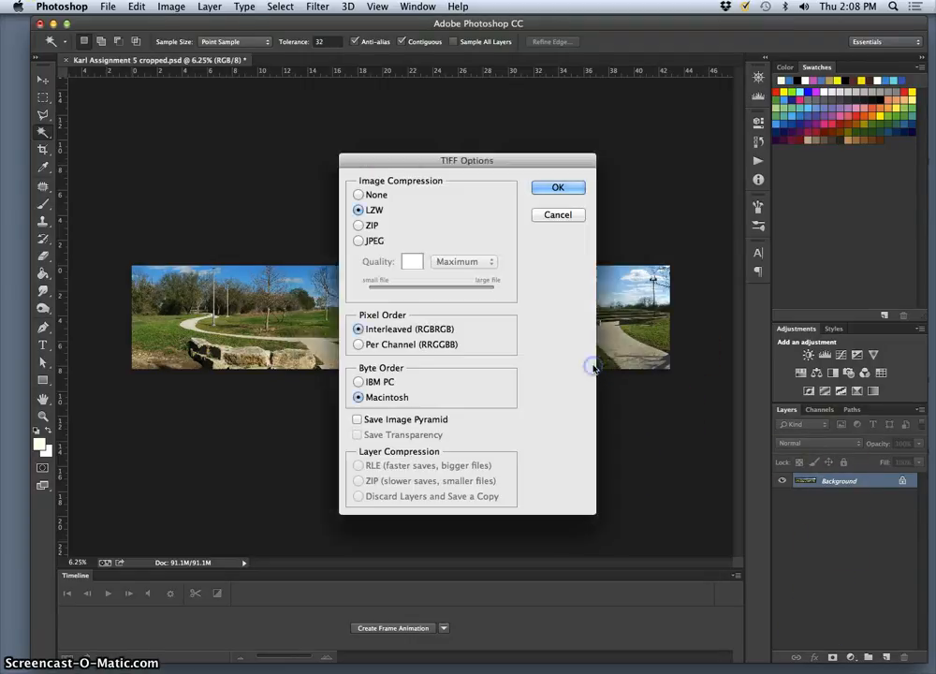
click(556, 188)
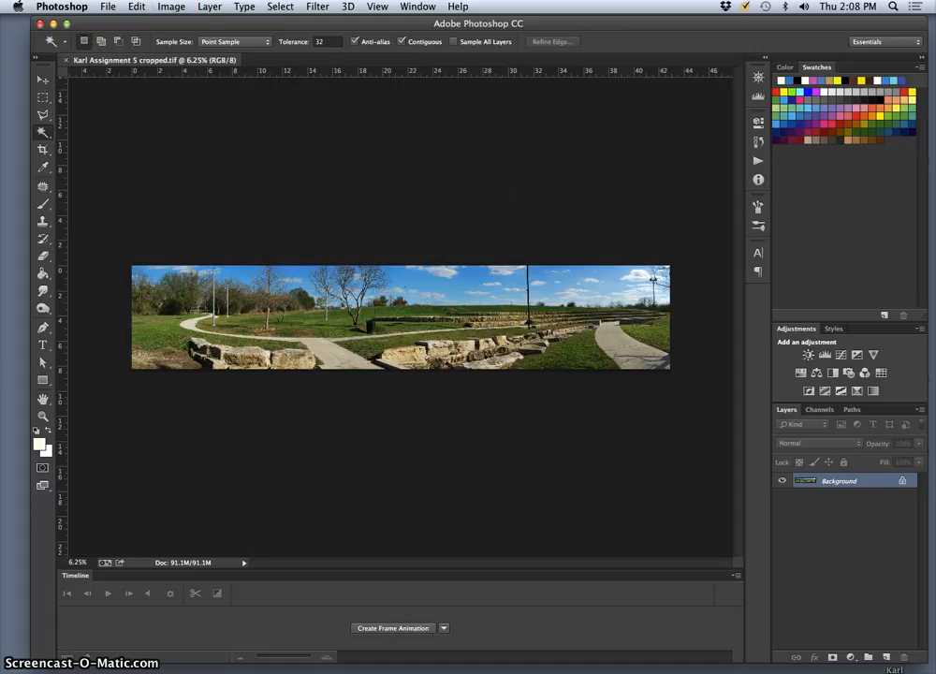
Save the flattened panorama to the Desktop as a JPEG too, with quality set to 6 (Medium).
click(109, 8)
click(126, 158)
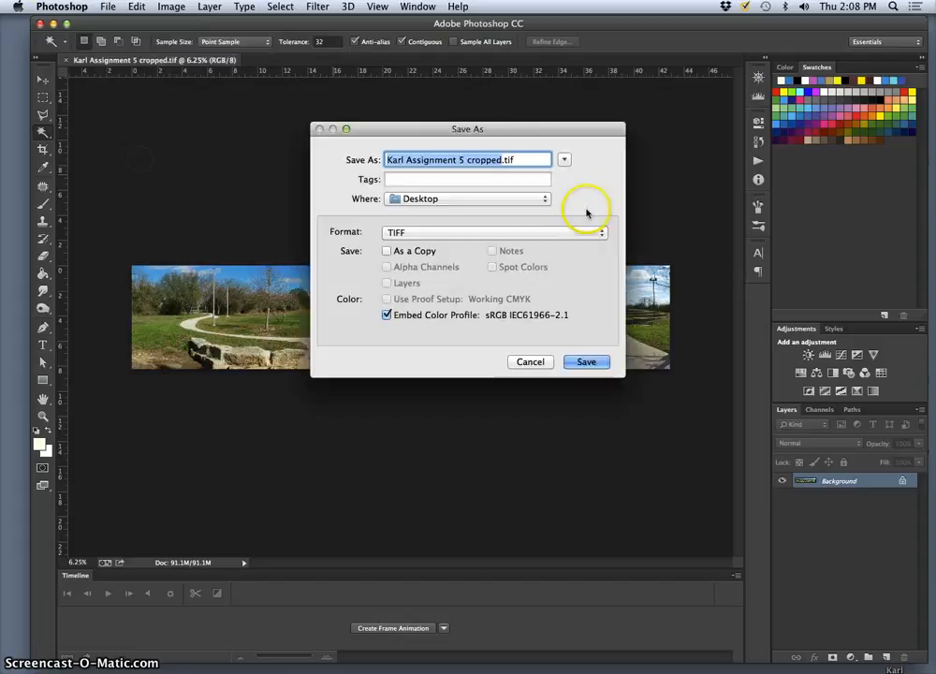
click(470, 234)
click(426, 87)
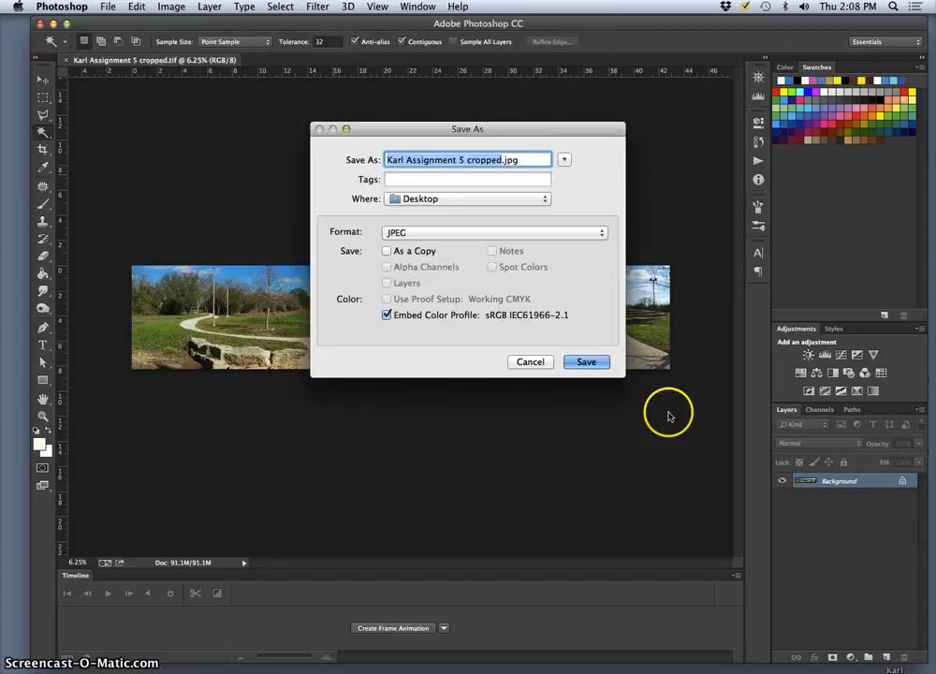
click(586, 361)
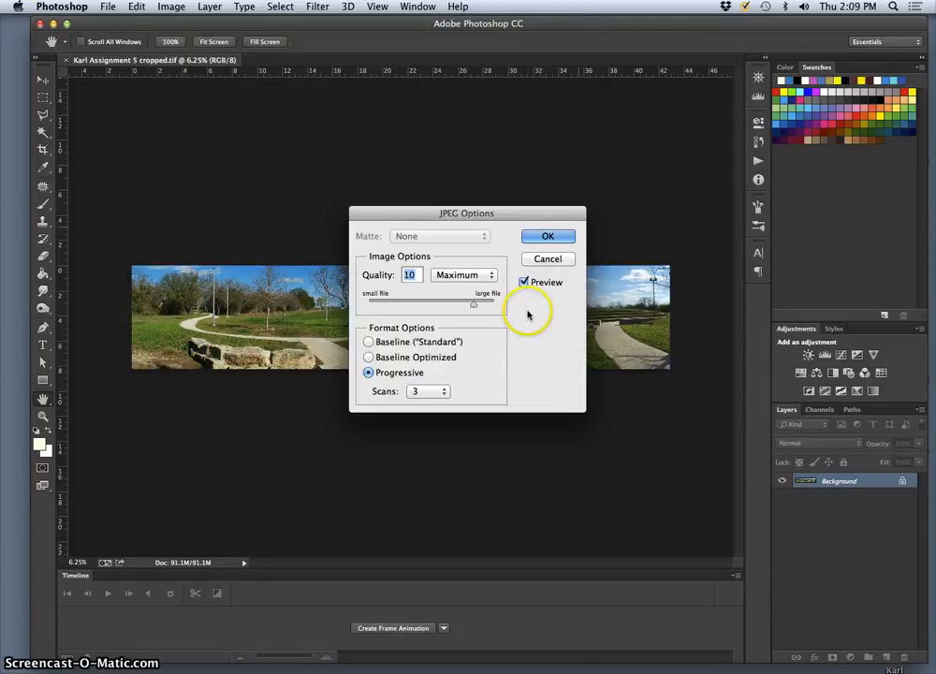
drag(474, 304, 458, 307)
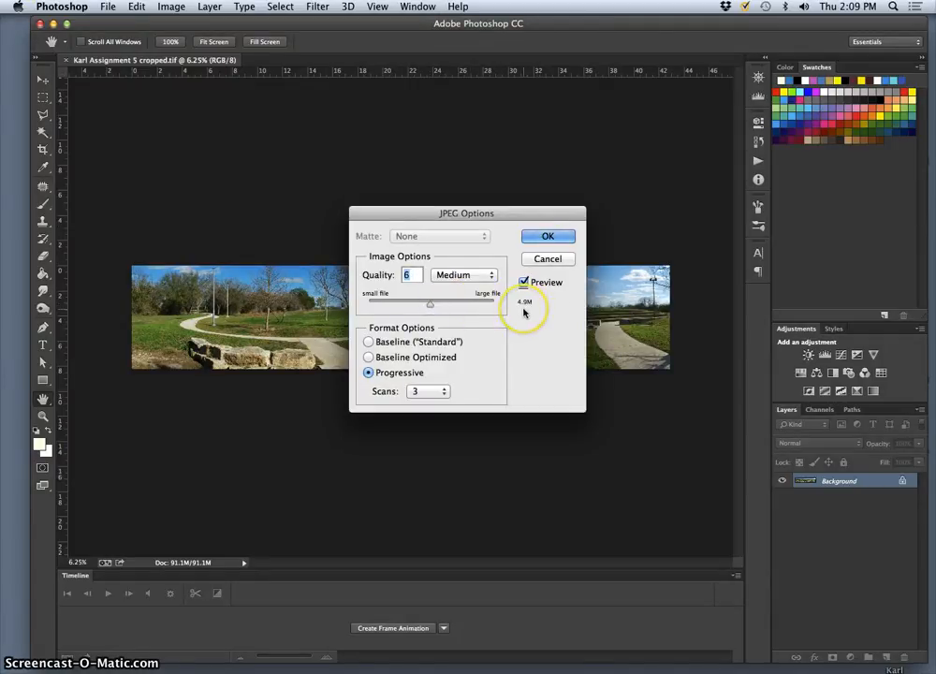
click(545, 236)
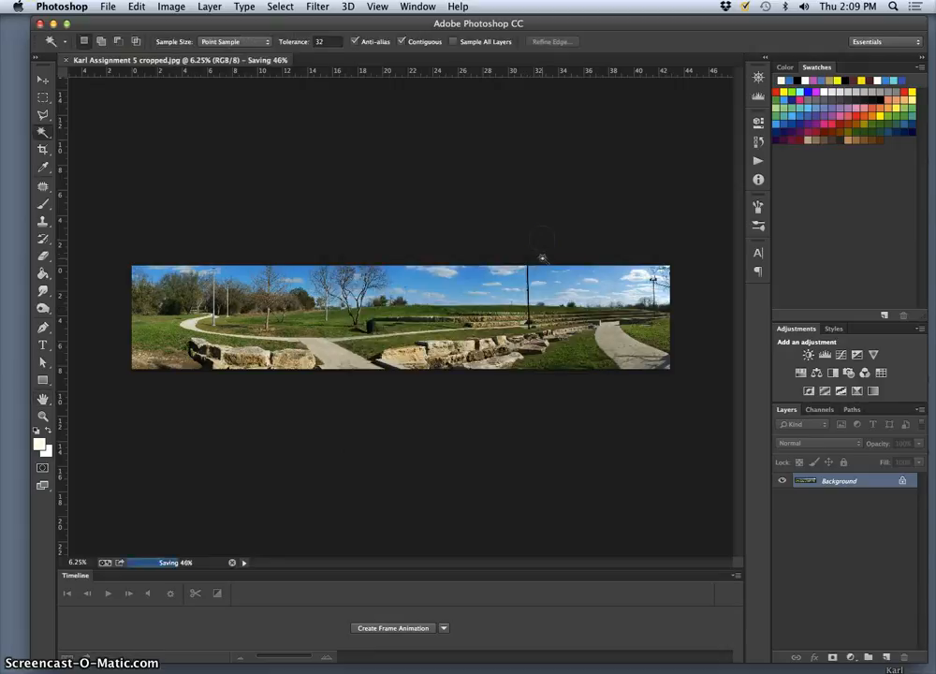
Reveal the desktop, place the raw exposures and cropped panorama JPEGs side by side in open space, and tag both orange.
key(F11)
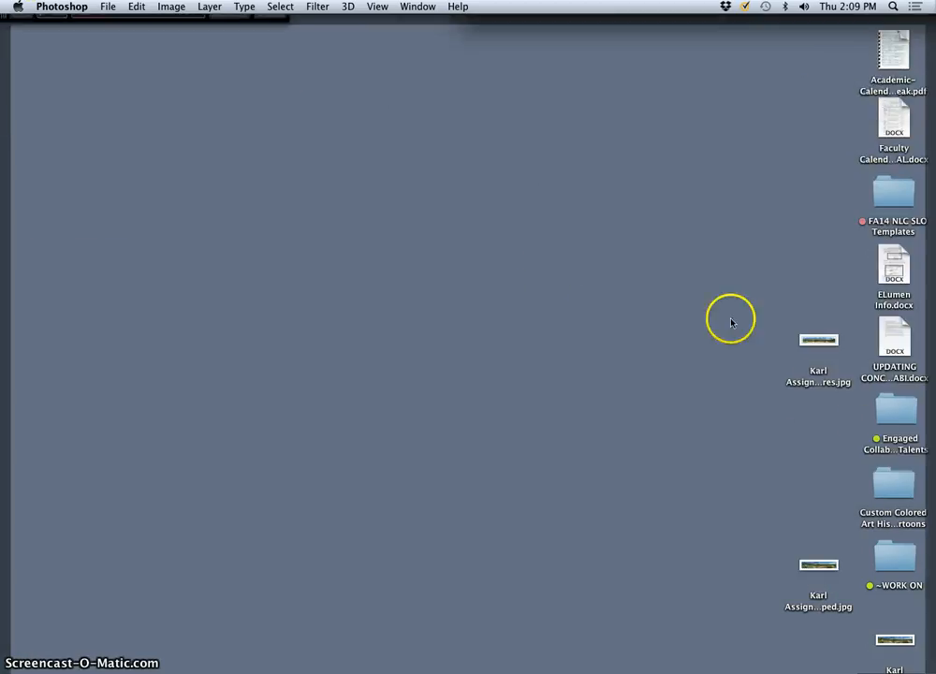
drag(819, 346, 370, 136)
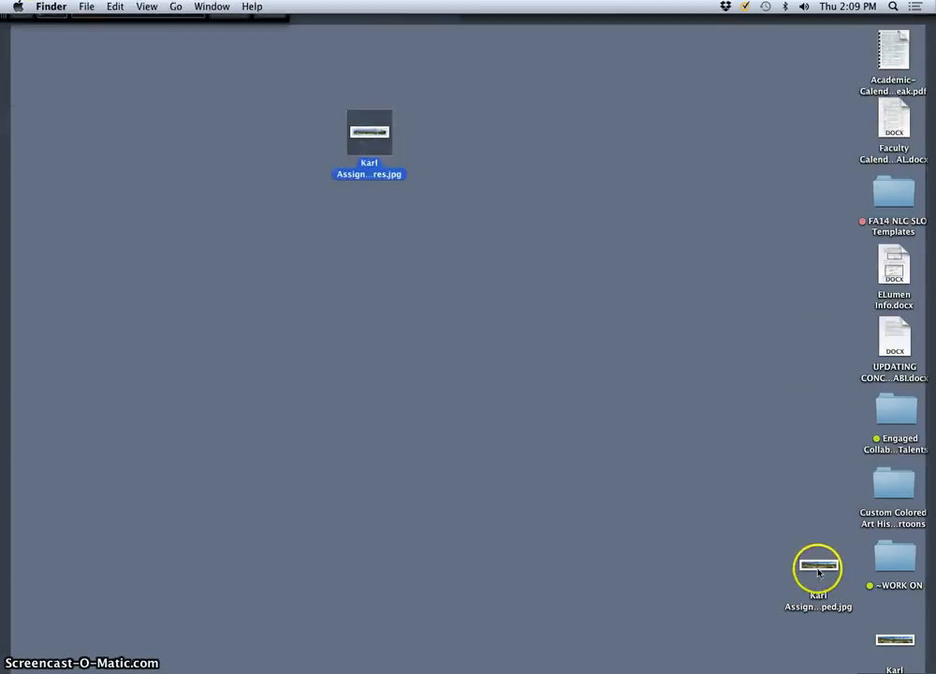
drag(819, 568, 446, 136)
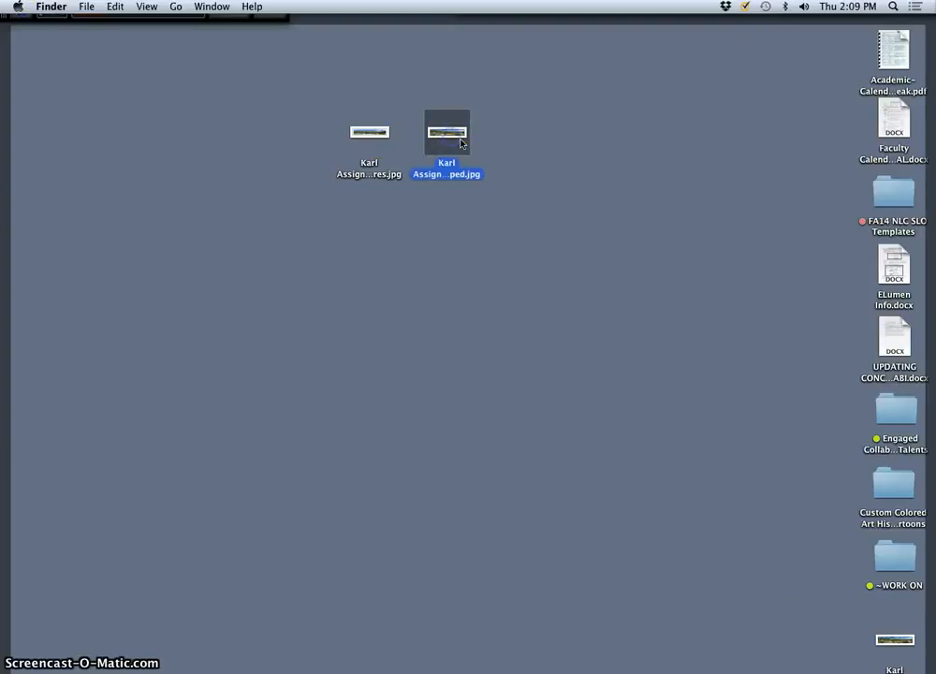
drag(502, 137, 370, 139)
right_click(371, 138)
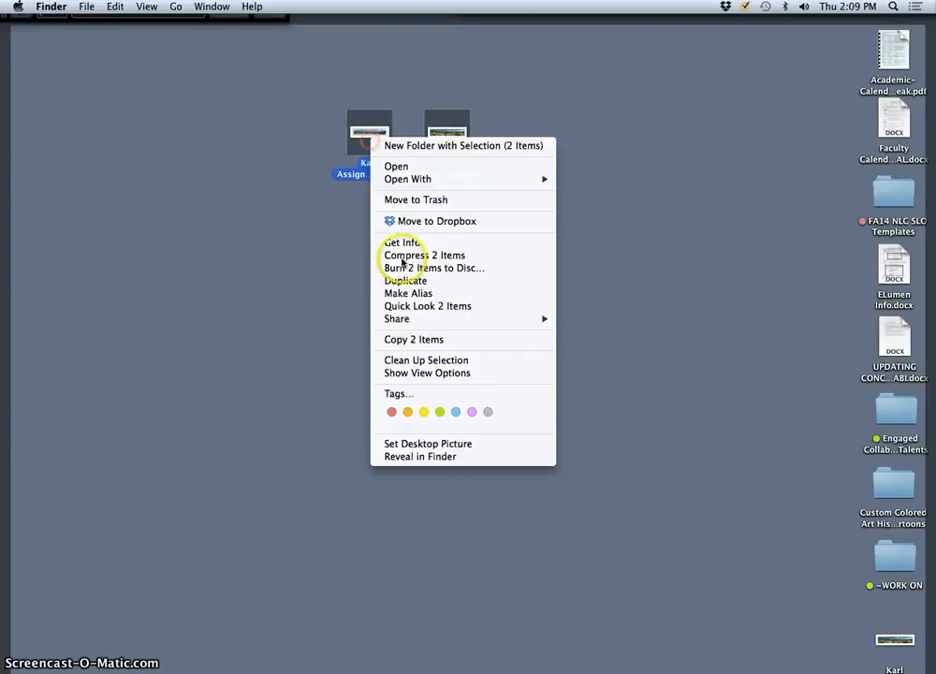
click(409, 412)
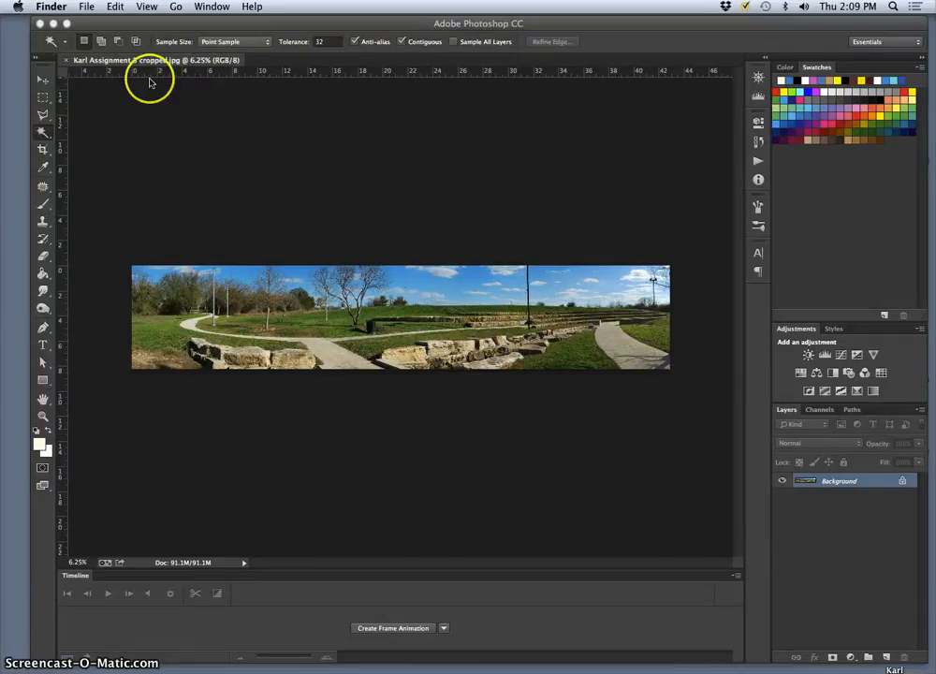
Switch back to Photoshop and show the Actions panel.
click(89, 21)
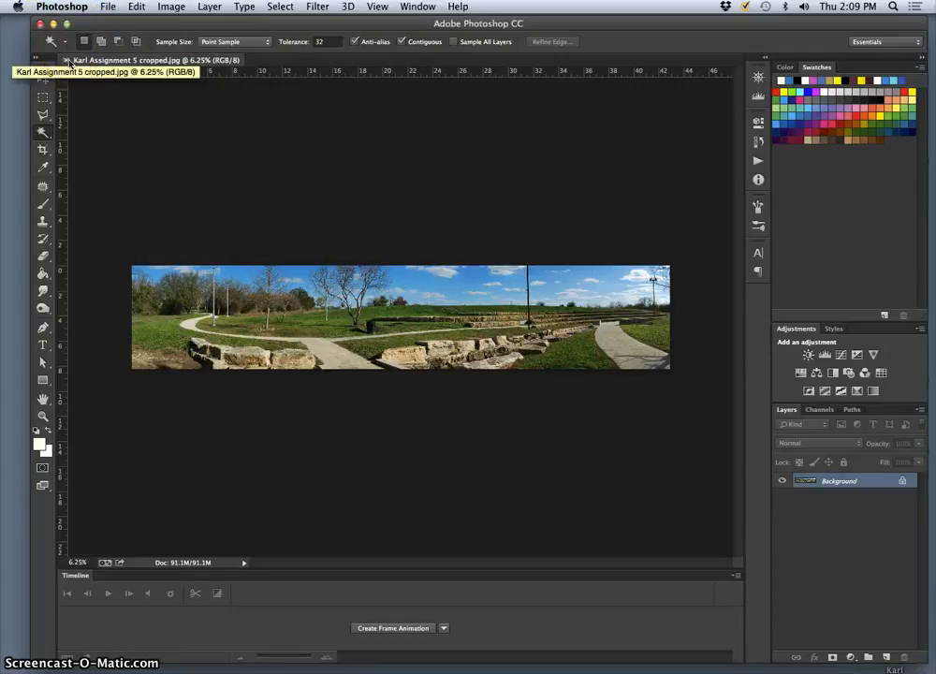
click(759, 161)
click(760, 160)
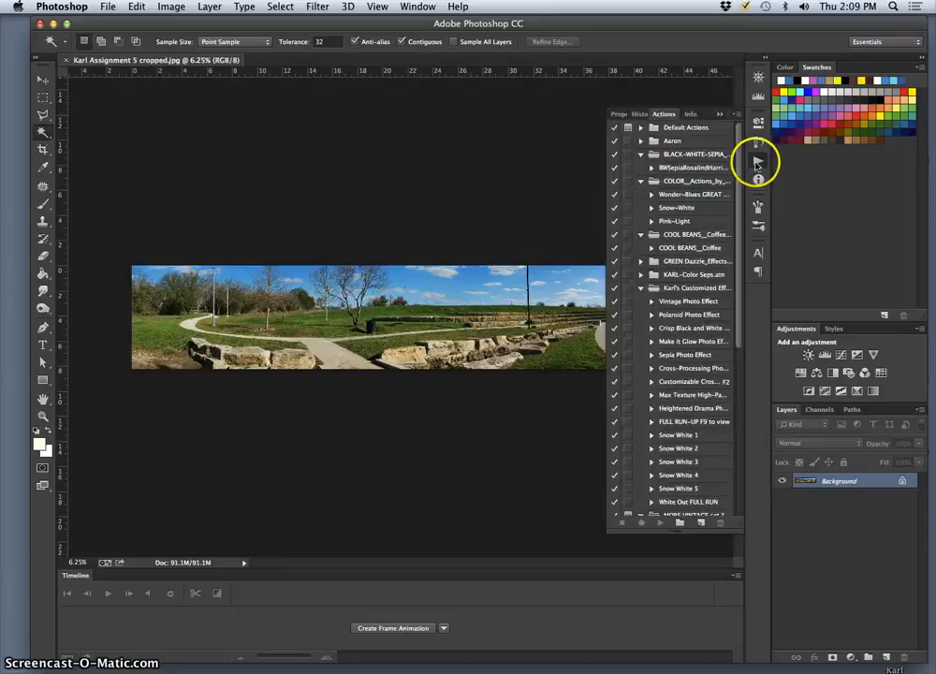
click(402, 9)
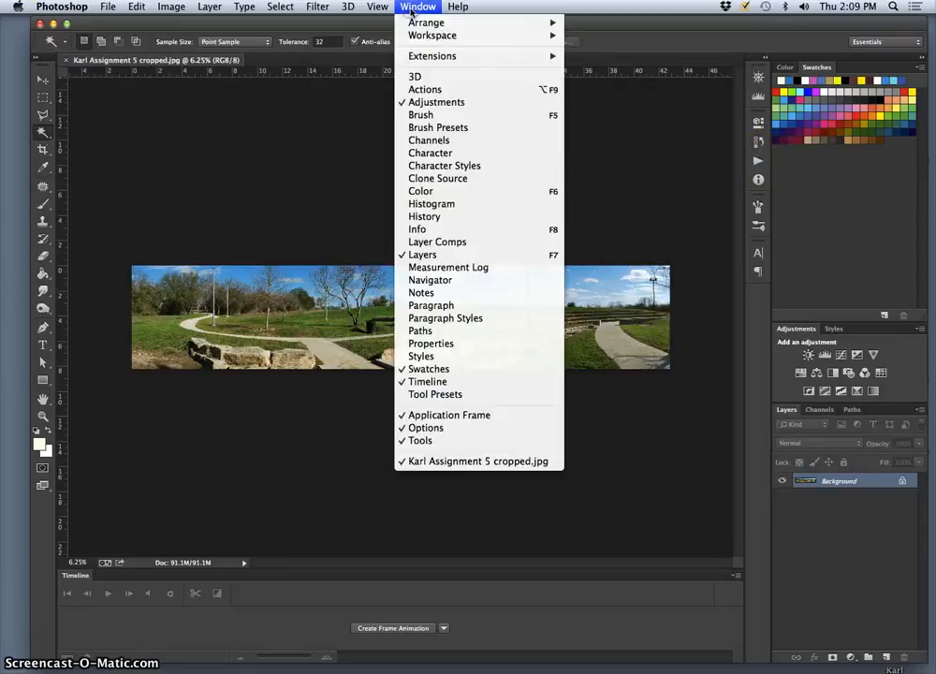
click(426, 90)
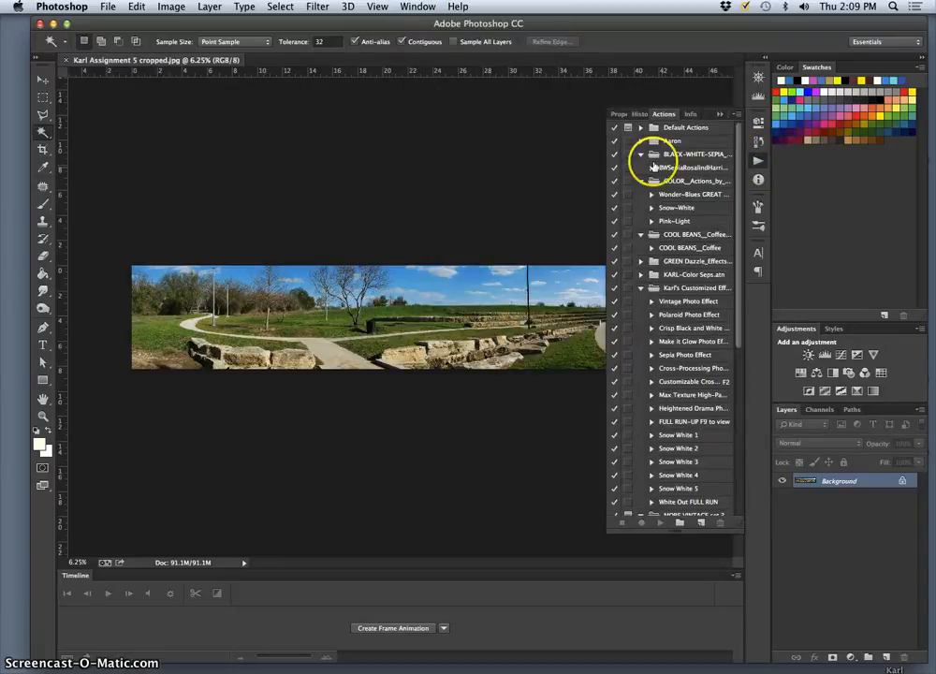
Collapse all the expanded action sets so only the set names are listed.
click(640, 166)
click(640, 181)
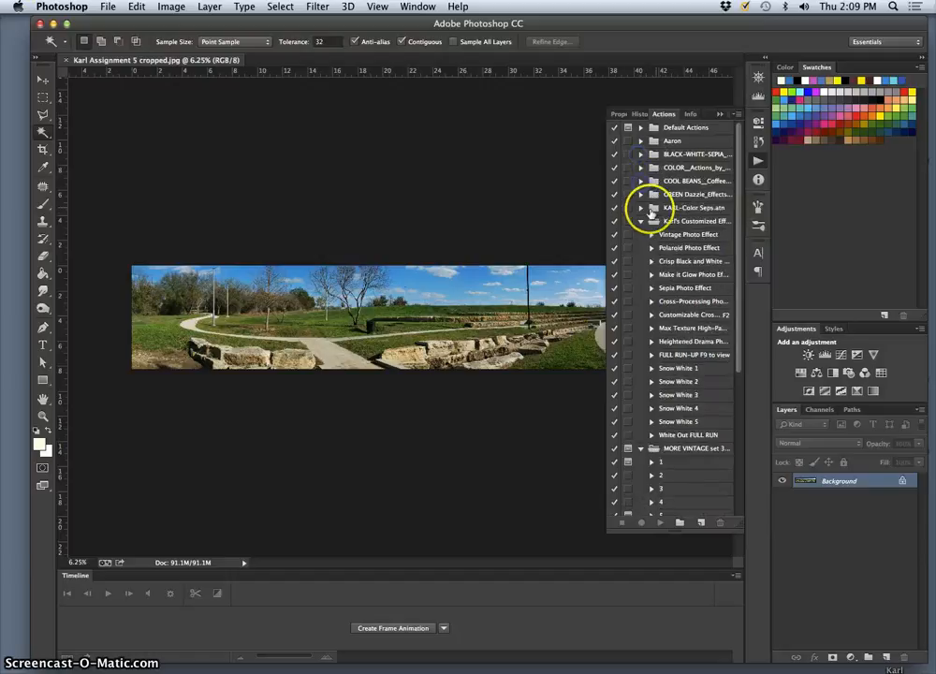
click(643, 221)
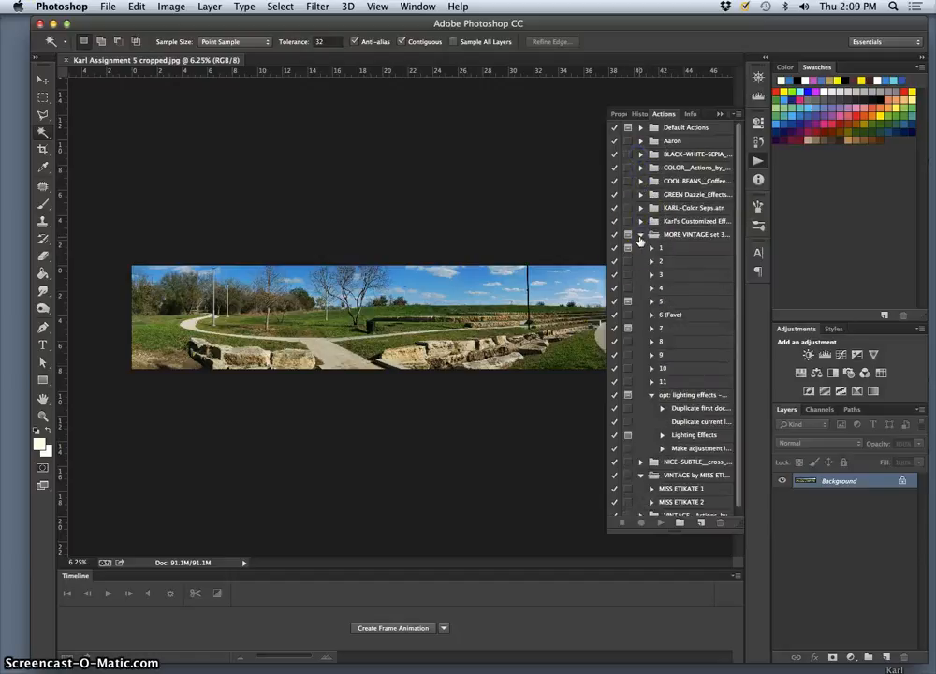
click(641, 236)
click(641, 261)
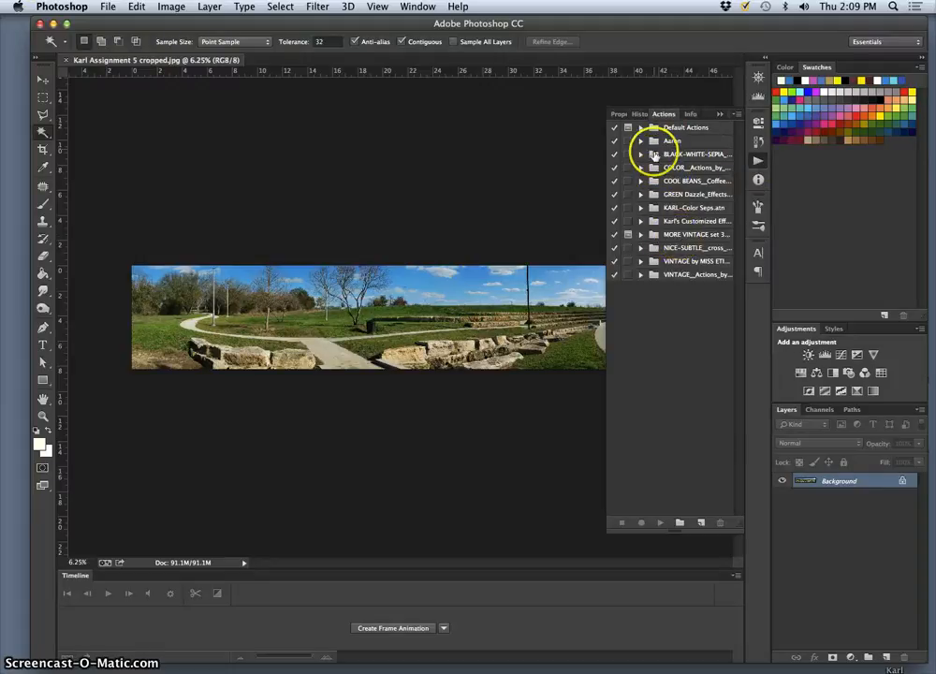
Expand the customized effects action set, run its FULL RUN-UP F9 to view action on the cropped panorama, and collapse the Actions panel.
click(640, 221)
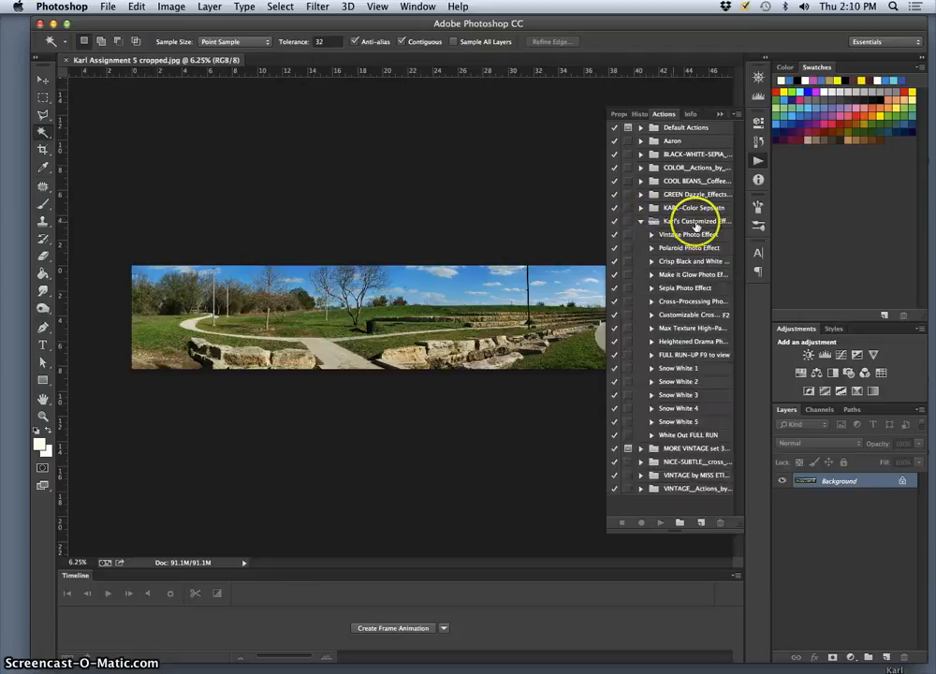
click(652, 289)
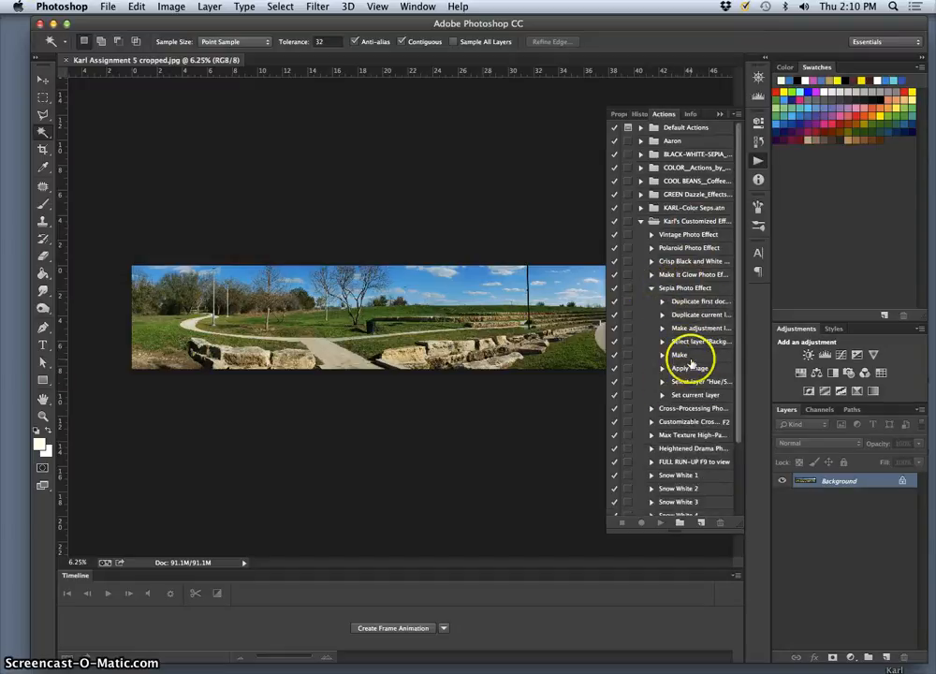
click(653, 290)
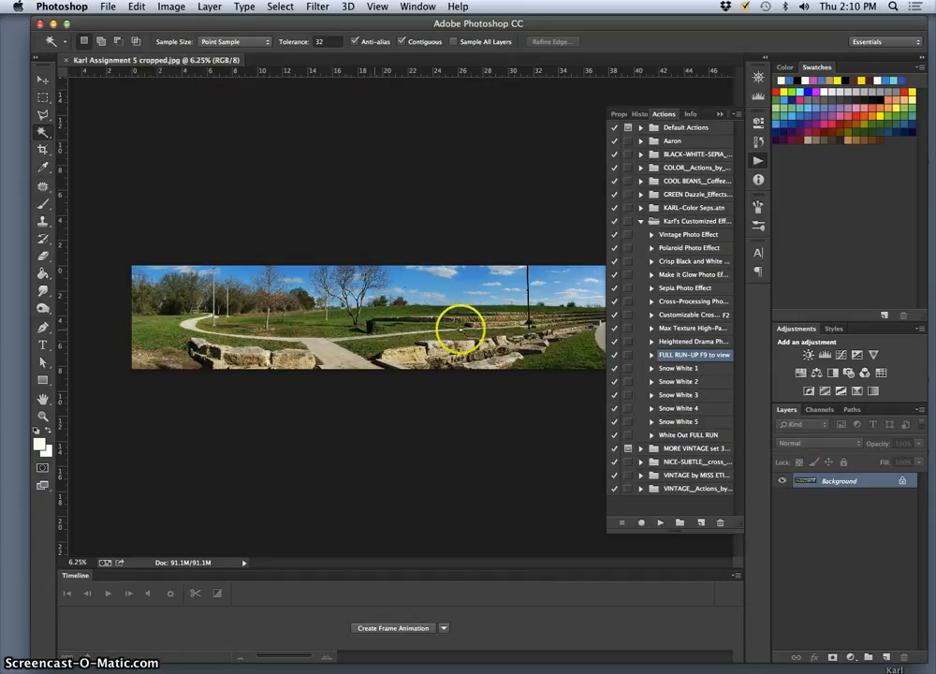
click(660, 522)
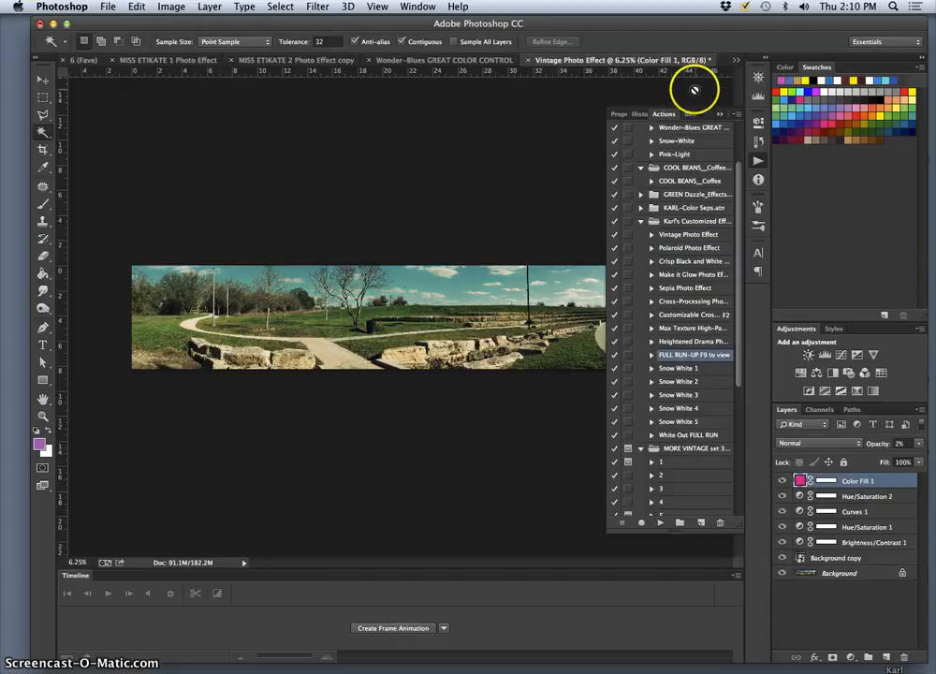
click(719, 110)
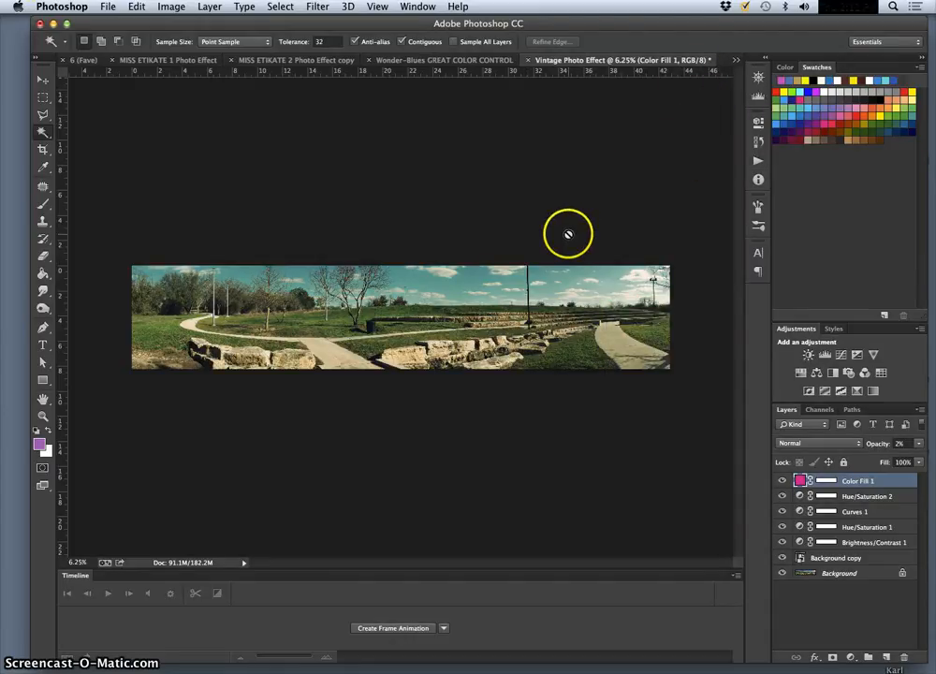
Float all the open effect versions of the panorama in separate windows.
click(418, 8)
mouse_move(417, 23)
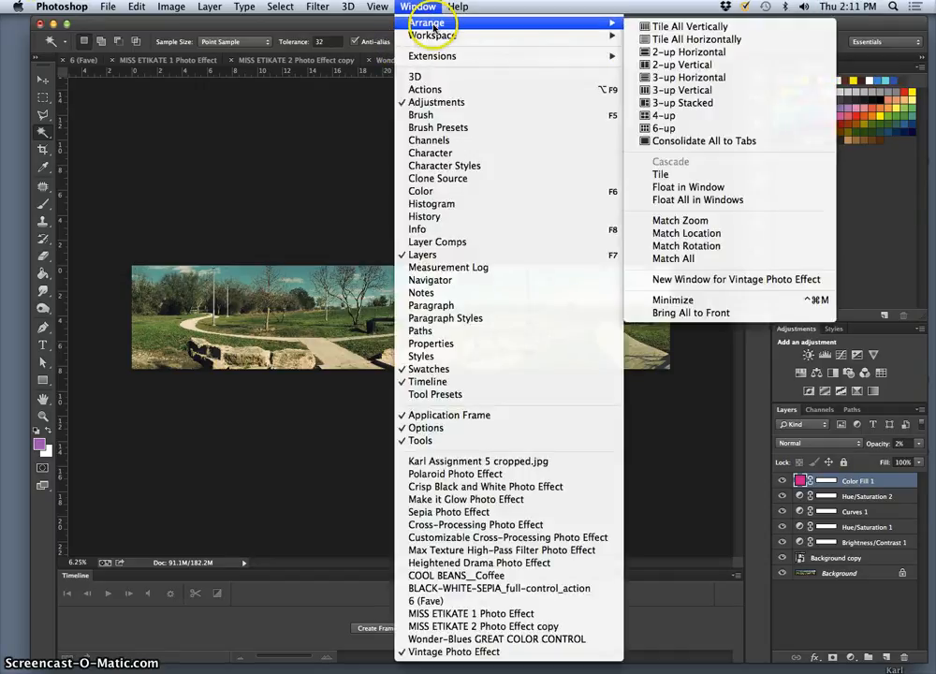
click(720, 200)
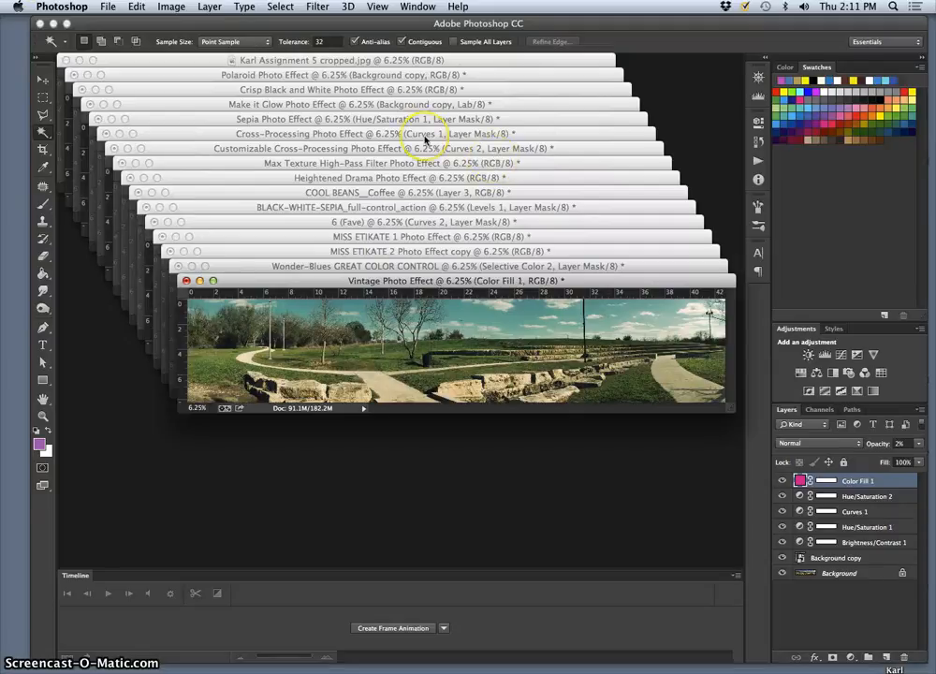
Pick the Crisp Black and White Photo Effect version from an overview of all windows and close it without saving.
key(ctrl+Down)
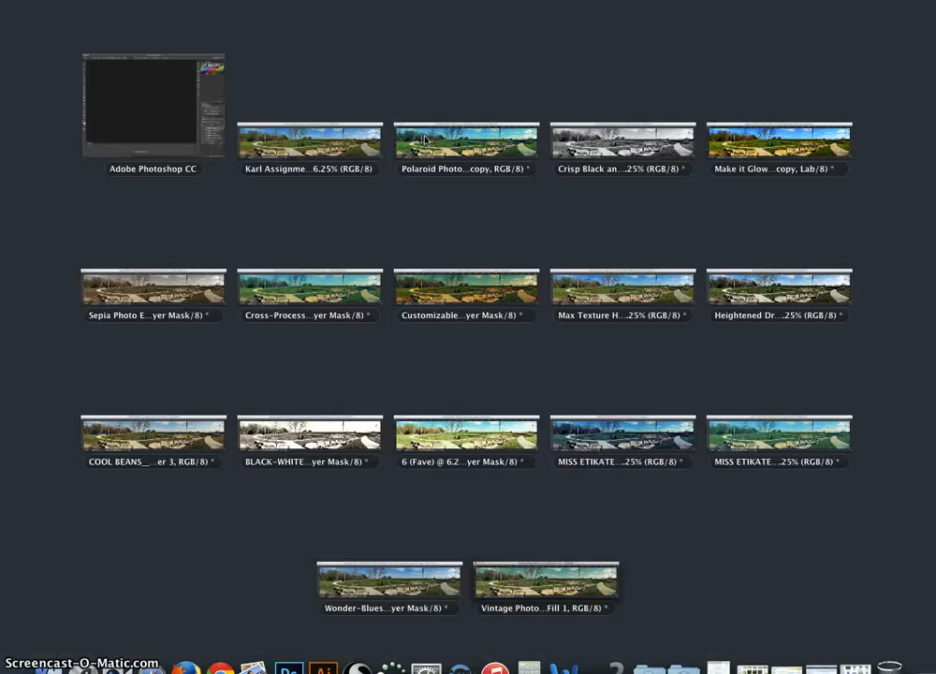
click(618, 141)
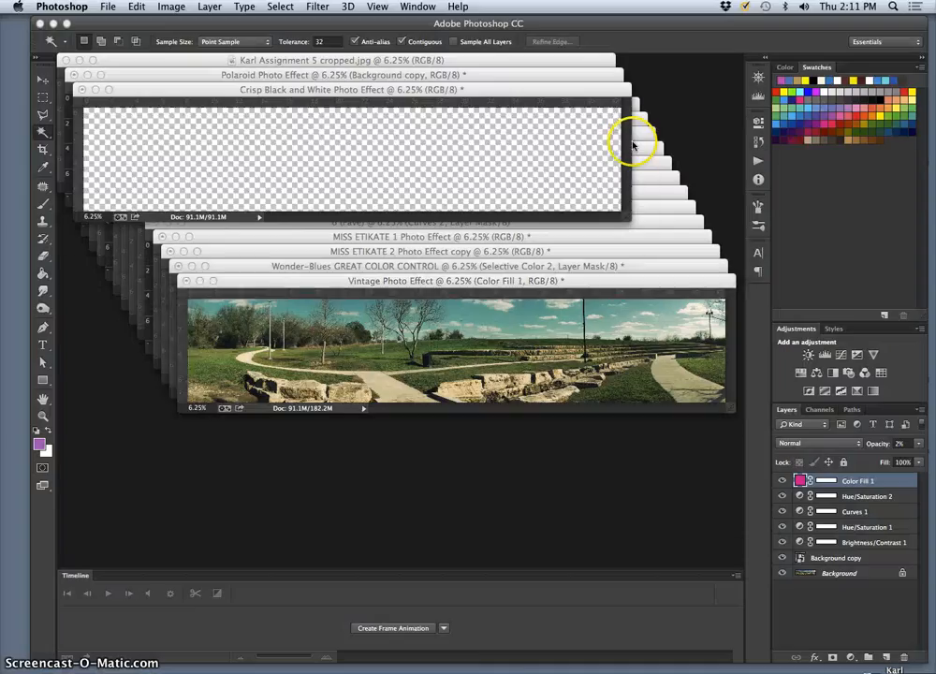
click(83, 91)
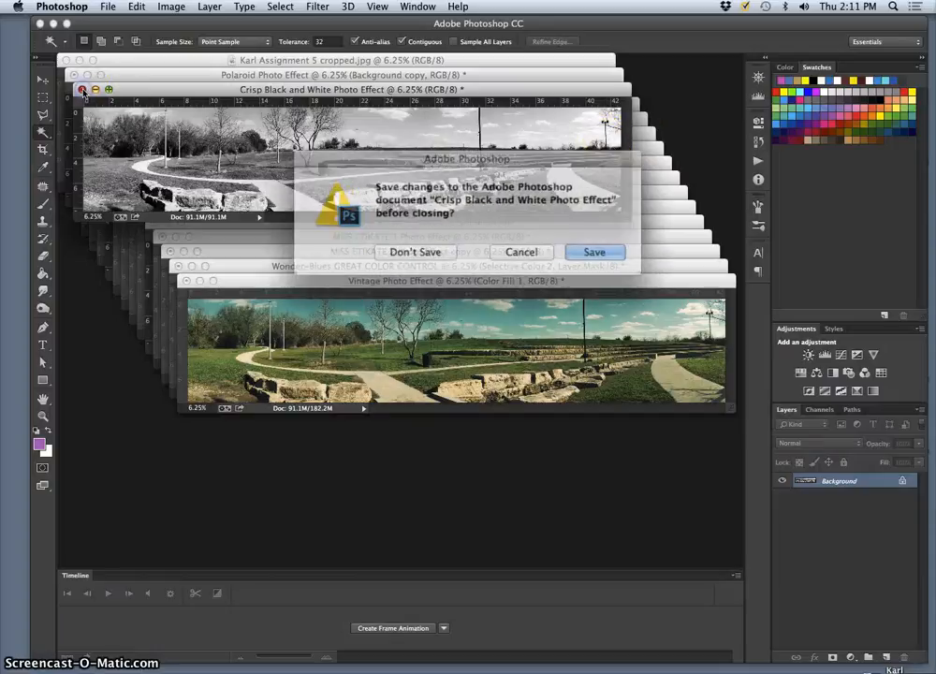
click(429, 248)
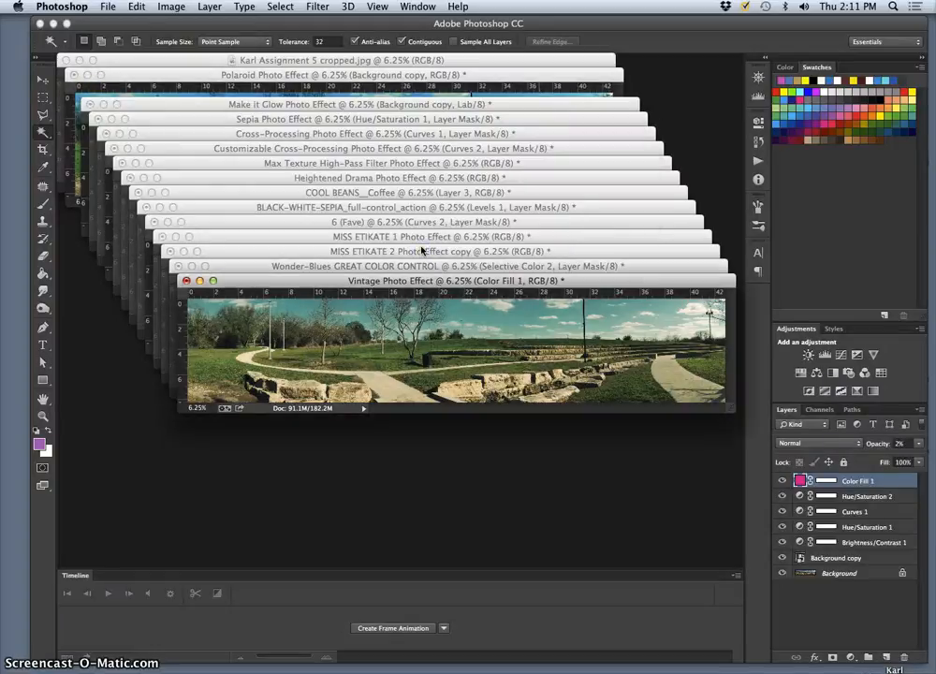
Pick the BLACK-WHITE-SEPIA_full-control_action version from the window overview and close it without saving.
key(ctrl+Down)
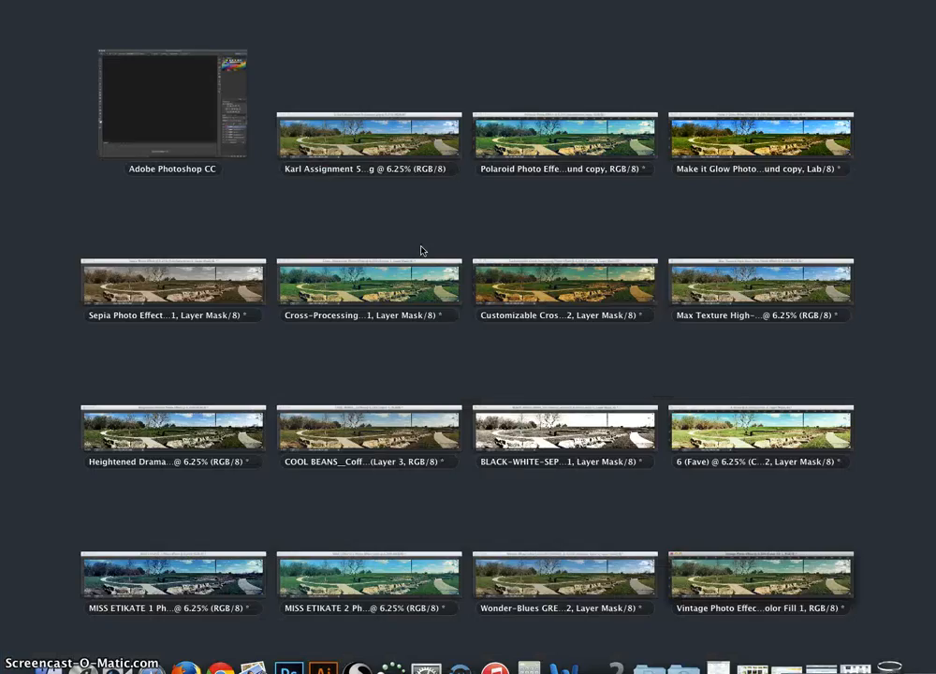
click(477, 407)
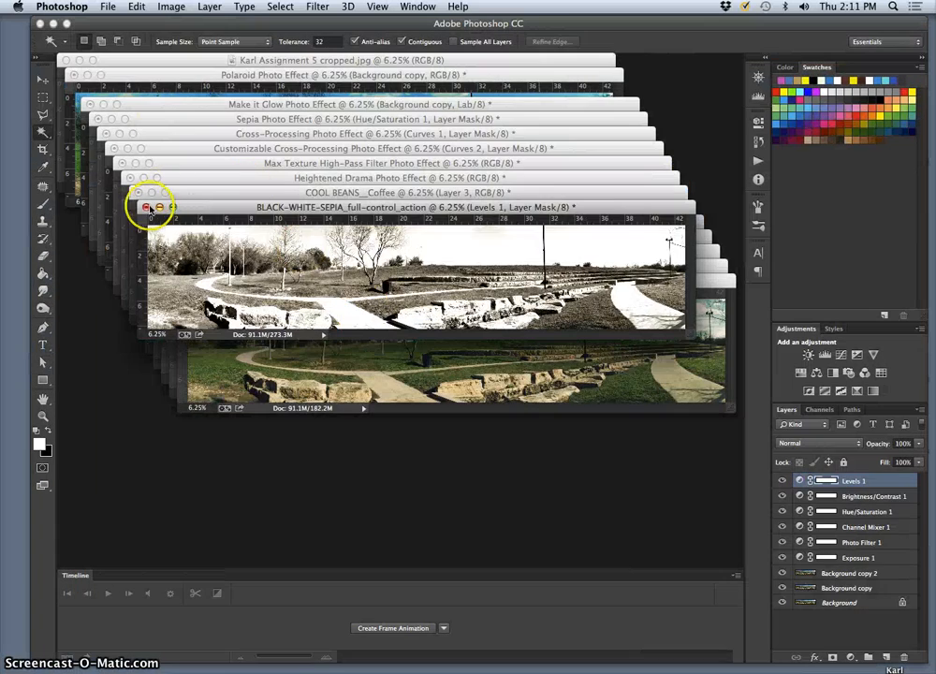
click(146, 207)
click(445, 247)
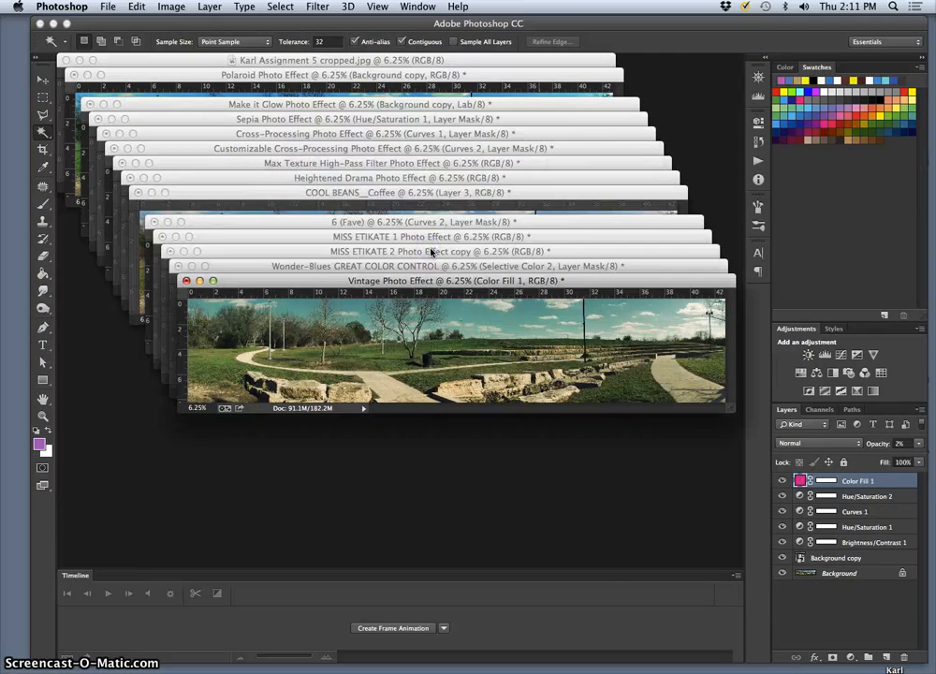
Find the Sepia Photo Effect version in the window overview and close it without saving.
key(ctrl+Down)
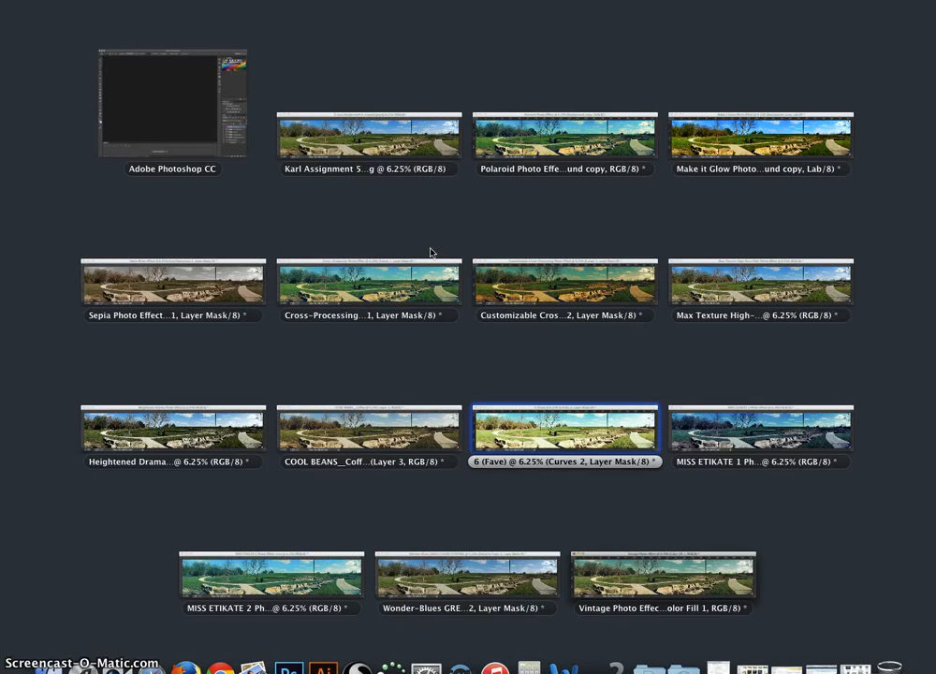
click(221, 283)
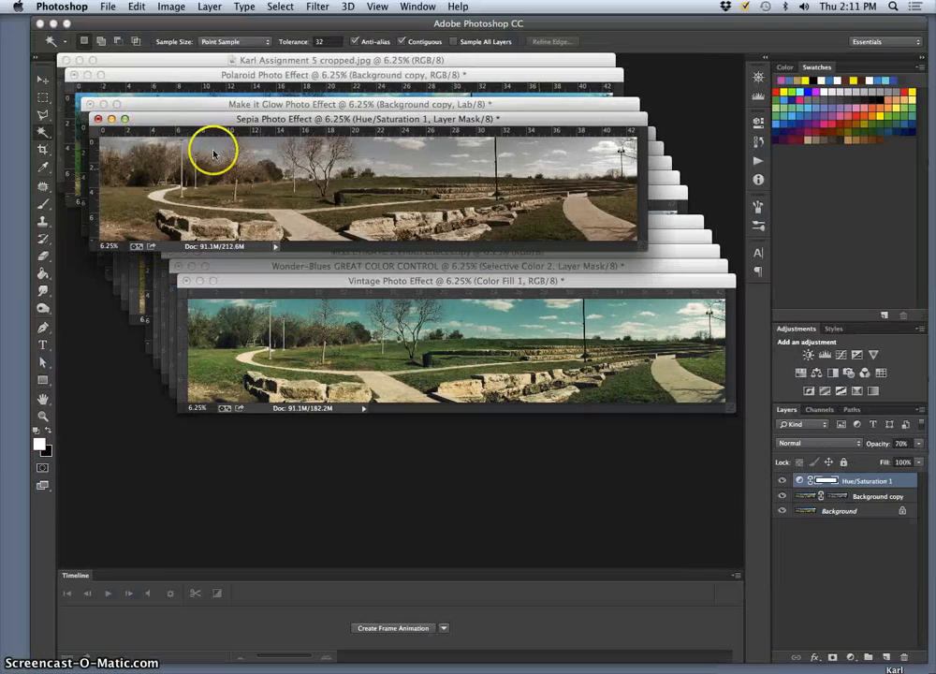
click(98, 120)
click(435, 243)
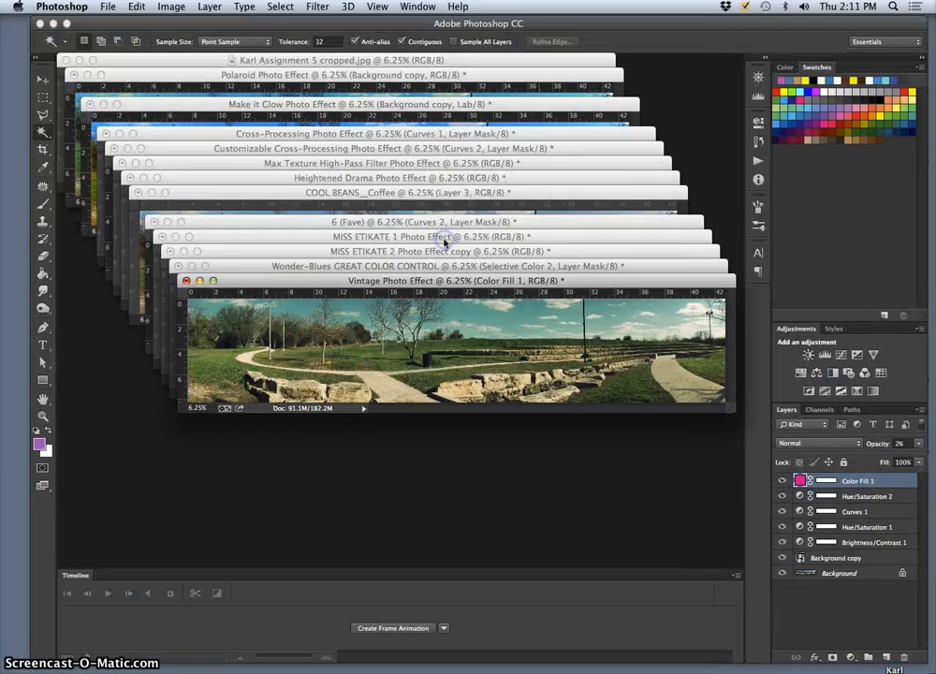
Bring up the Customizable Cross-Processing Photo Effect version from the window overview and discard it unsaved.
key(ctrl+Down)
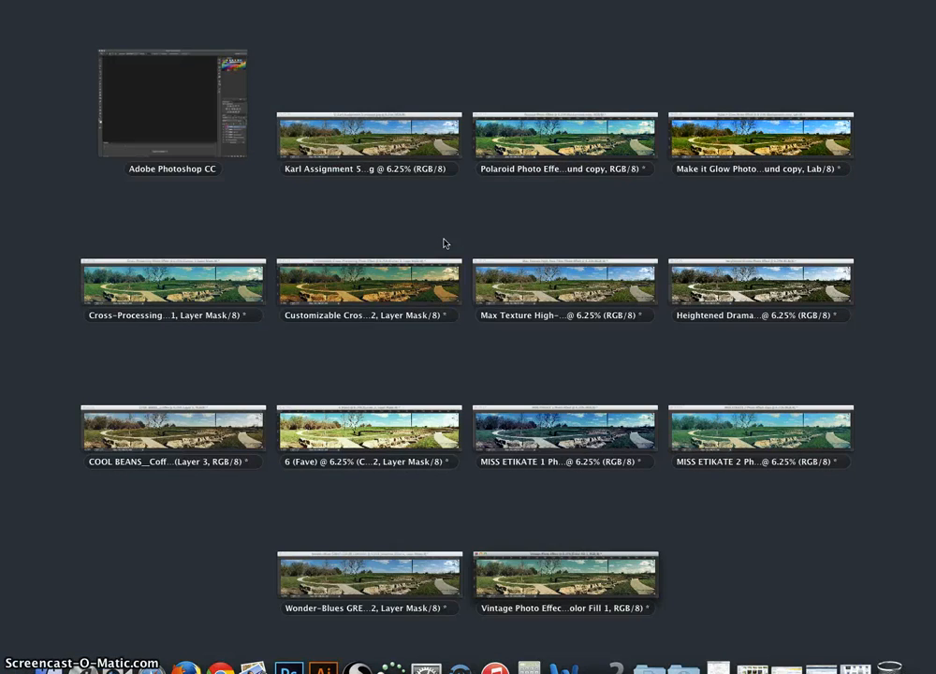
click(401, 286)
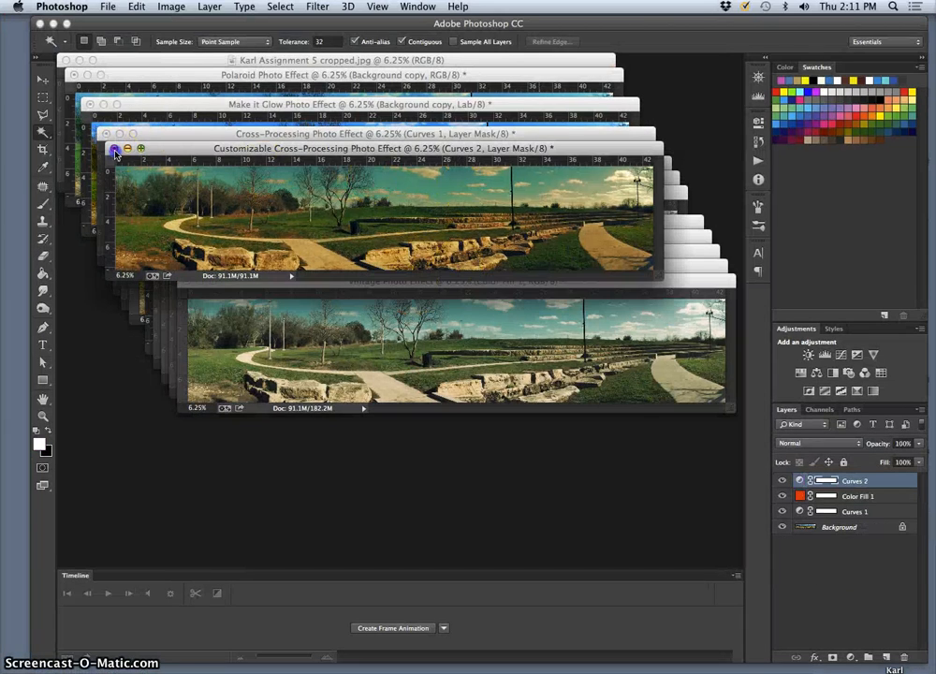
click(115, 152)
click(413, 246)
Choose the Heightened Drama Photo Effect version in the window overview and close it without saving.
key(ctrl+Down)
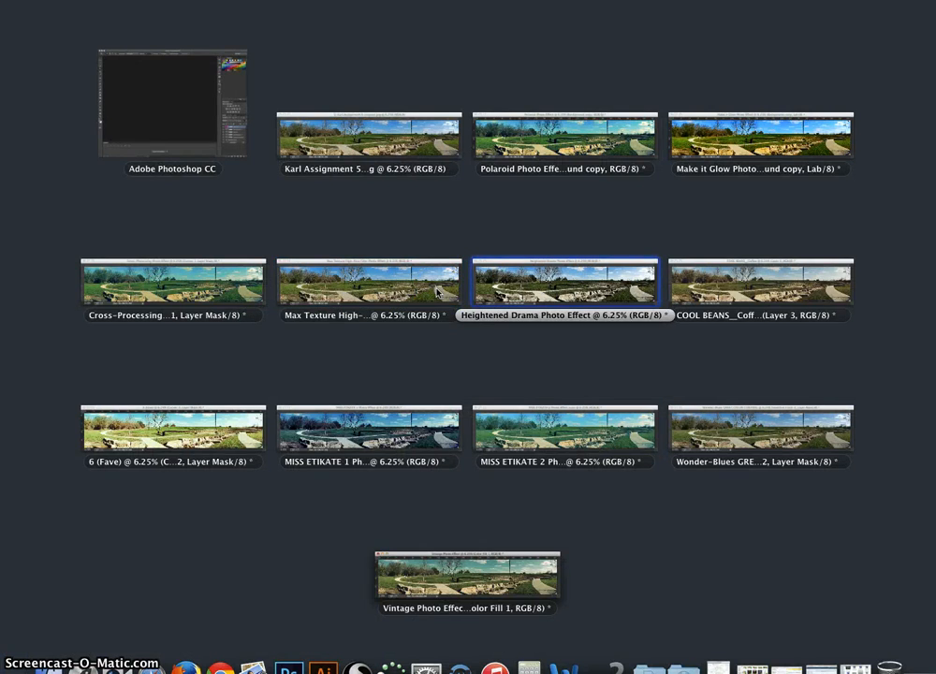
click(624, 293)
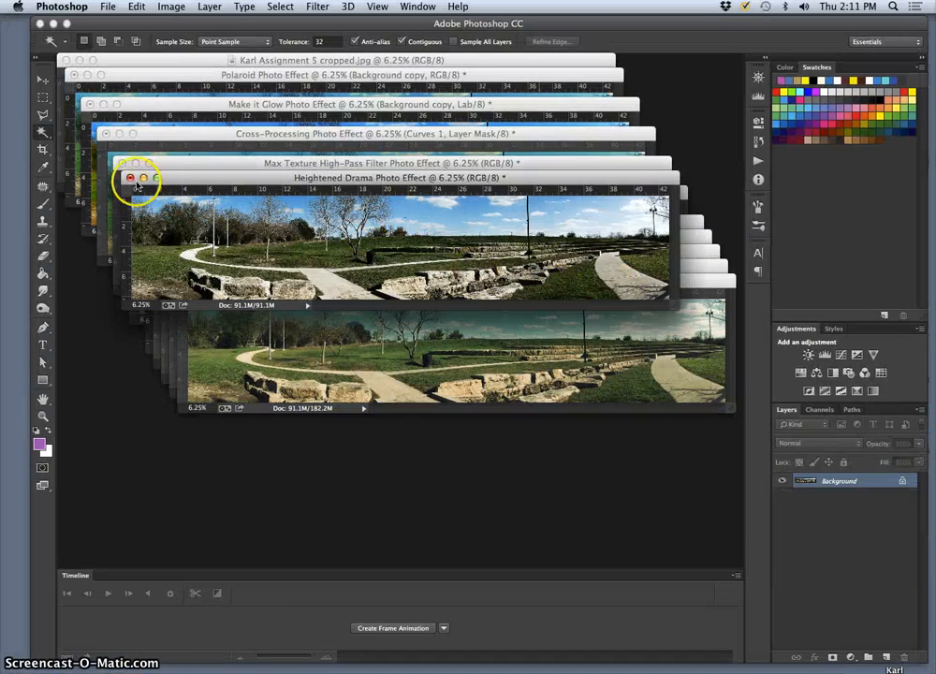
click(130, 178)
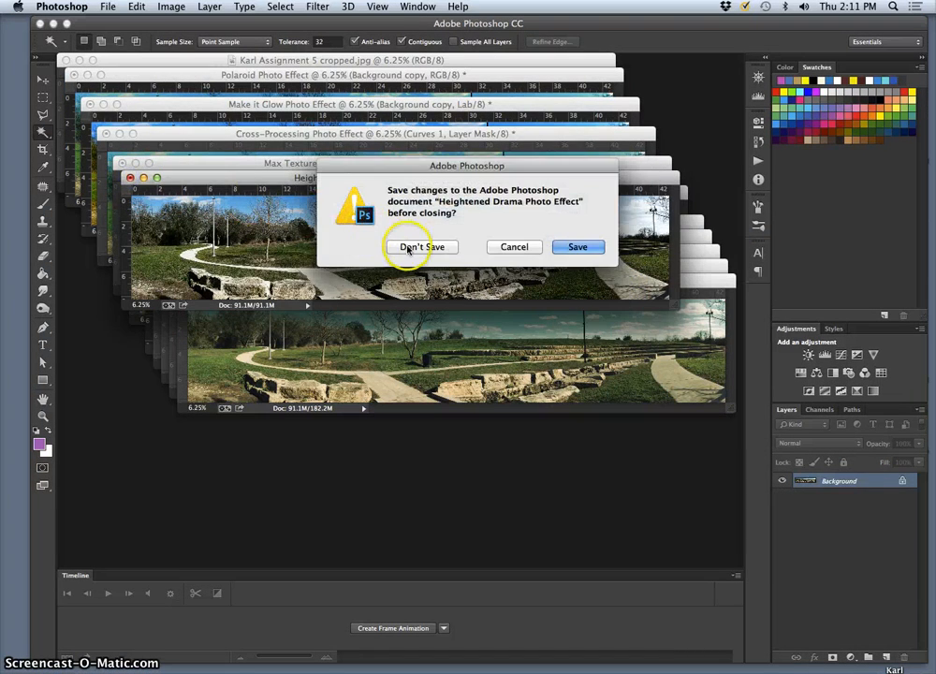
click(408, 249)
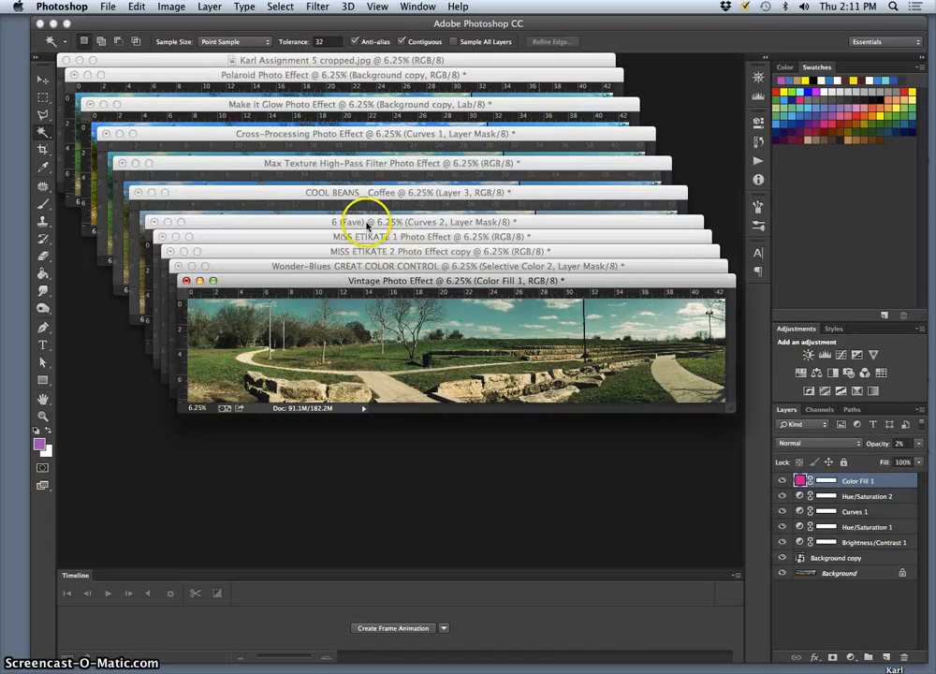
Choose the 6 (Fave) version in the window overview and close it without saving.
key(ctrl+Down)
click(721, 386)
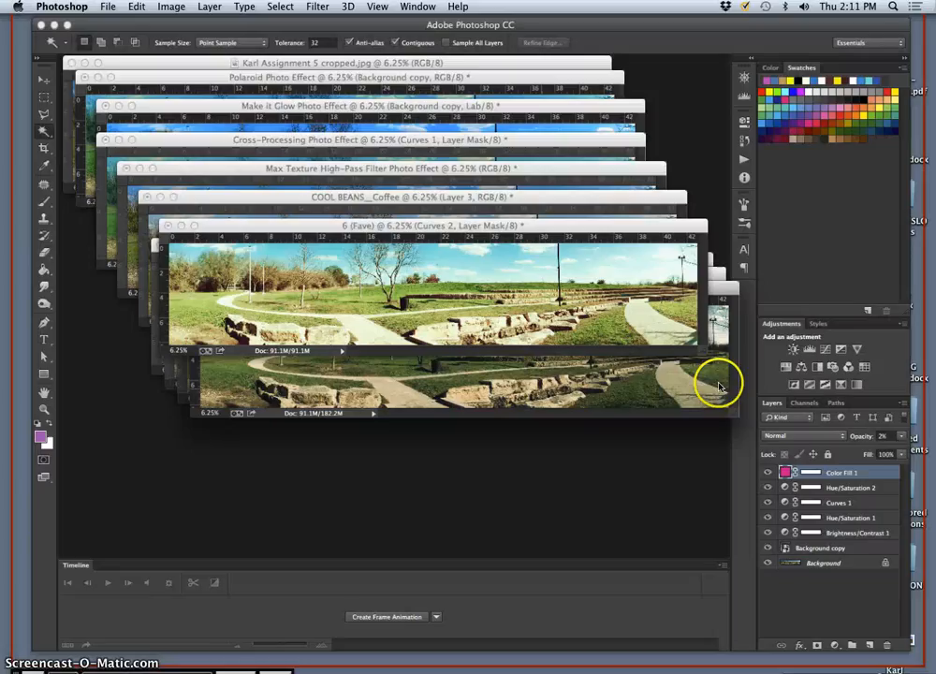
click(154, 224)
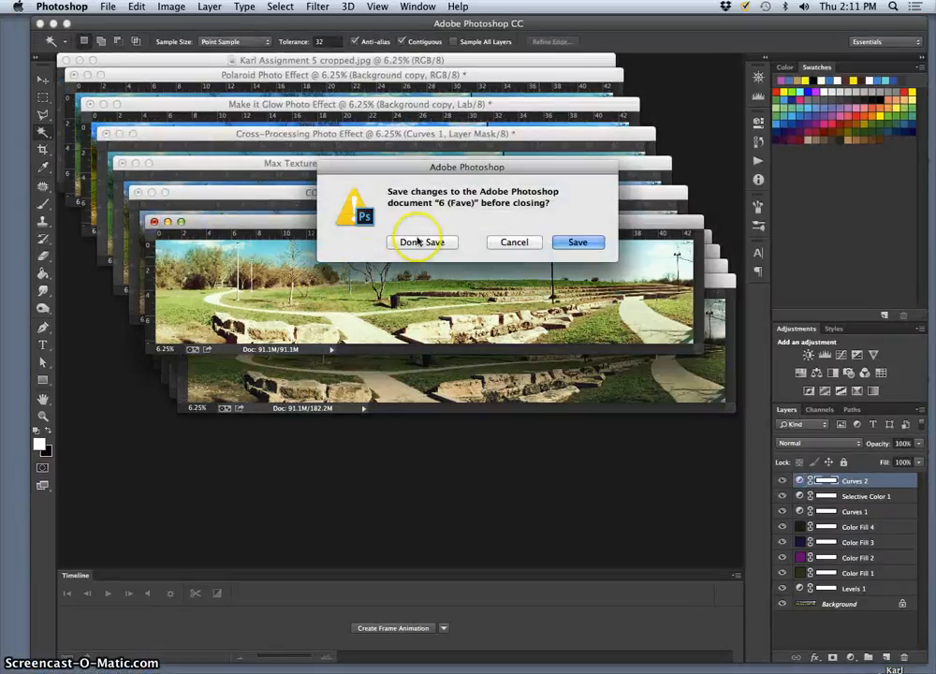
click(416, 242)
Move the Vintage Photo Effect window lower, then close the Wonder-Blues GREAT COLOR CONTROL version without saving.
drag(443, 288, 433, 388)
click(412, 298)
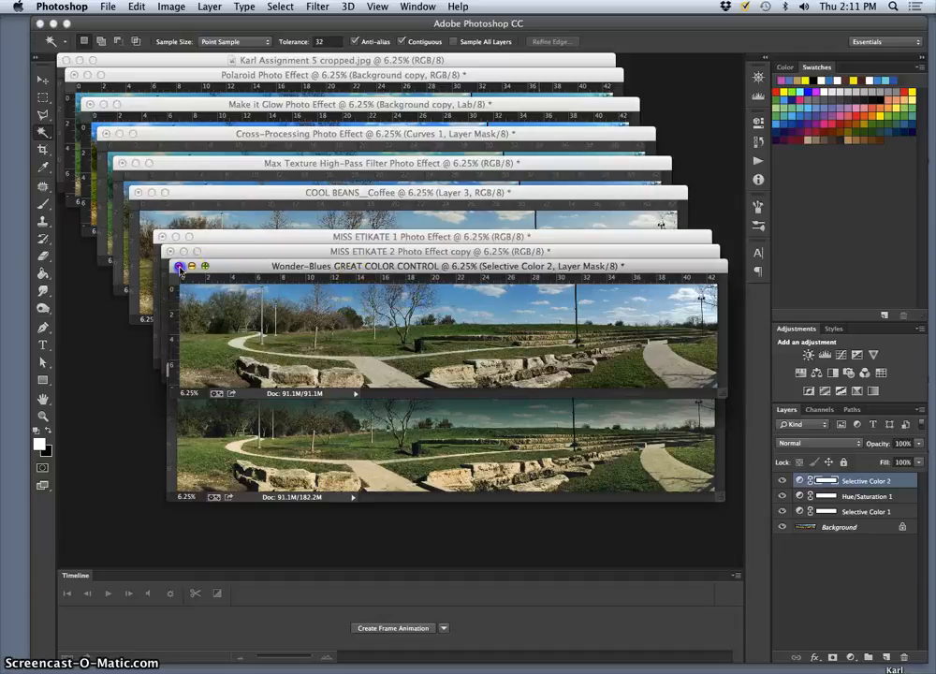
click(180, 267)
click(414, 246)
Bring the MISS ETIKATE 2 Photo Effect copy forward, compare it with MISS ETIKATE 1, and discard it unsaved.
click(298, 279)
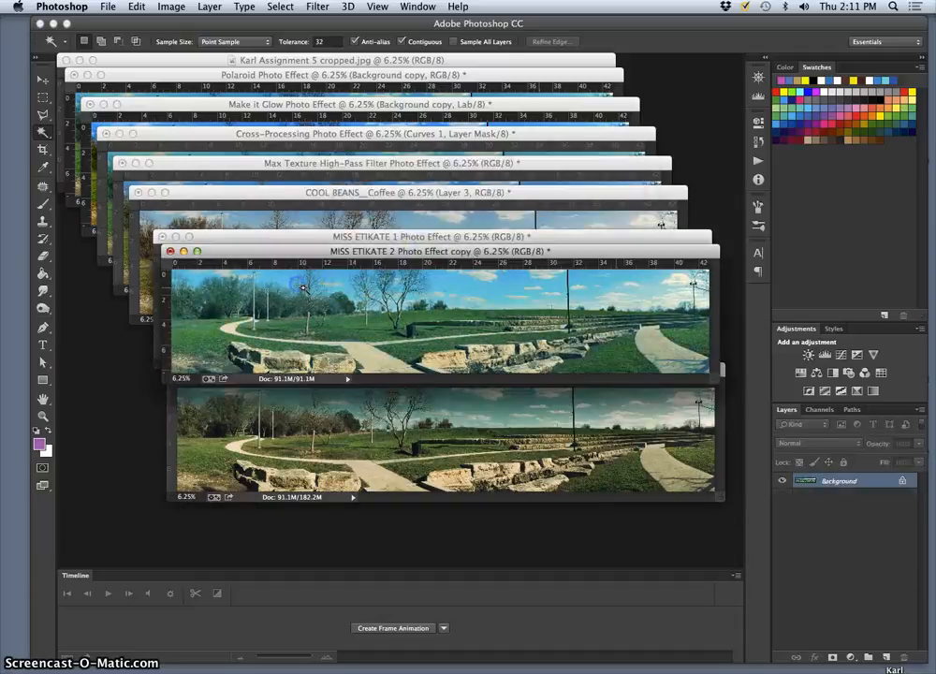
drag(247, 256, 205, 353)
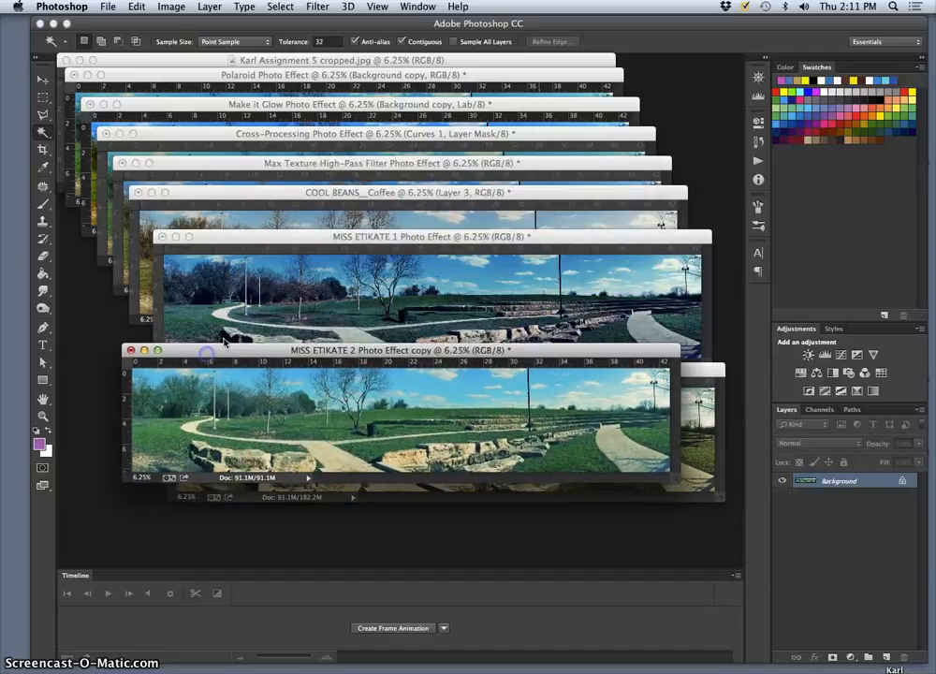
click(131, 350)
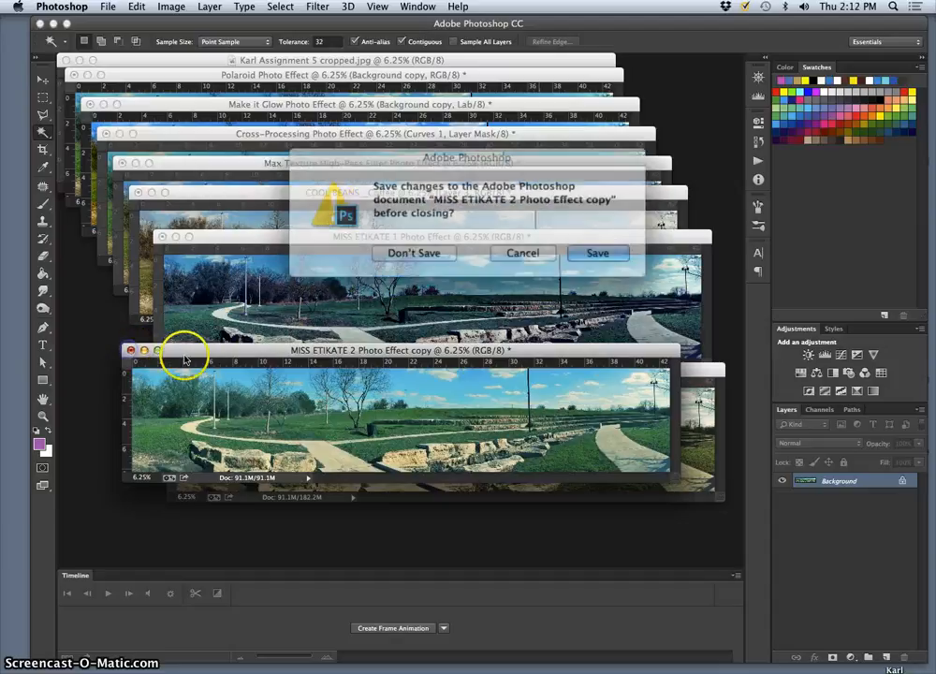
click(378, 247)
Minimize the MISS ETIKATE 1 Photo Effect version to keep it, and close the COOL BEANS__Coffee version without saving.
click(388, 240)
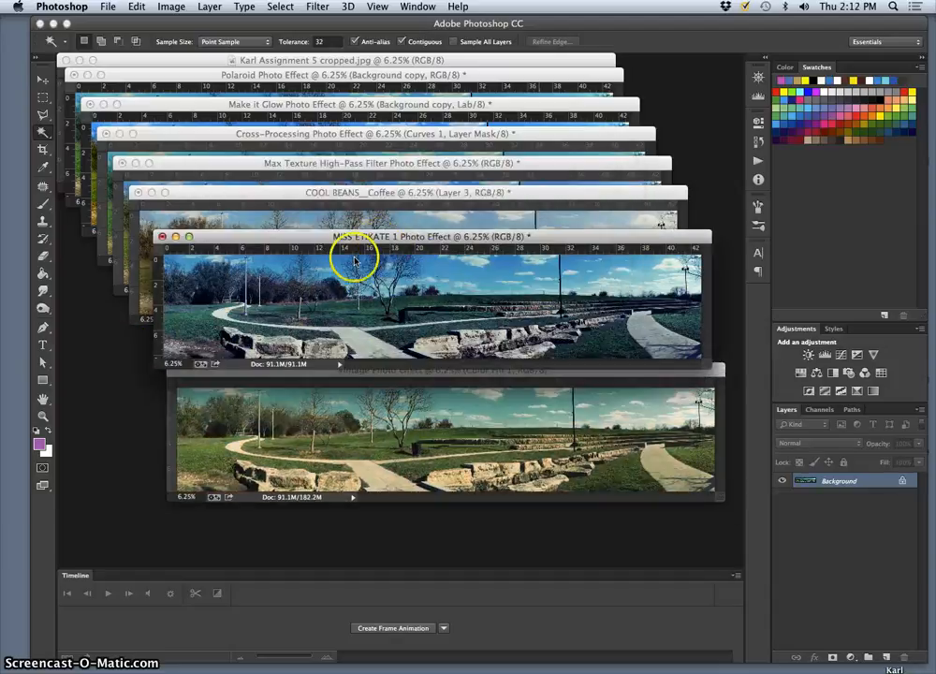
click(175, 238)
click(297, 253)
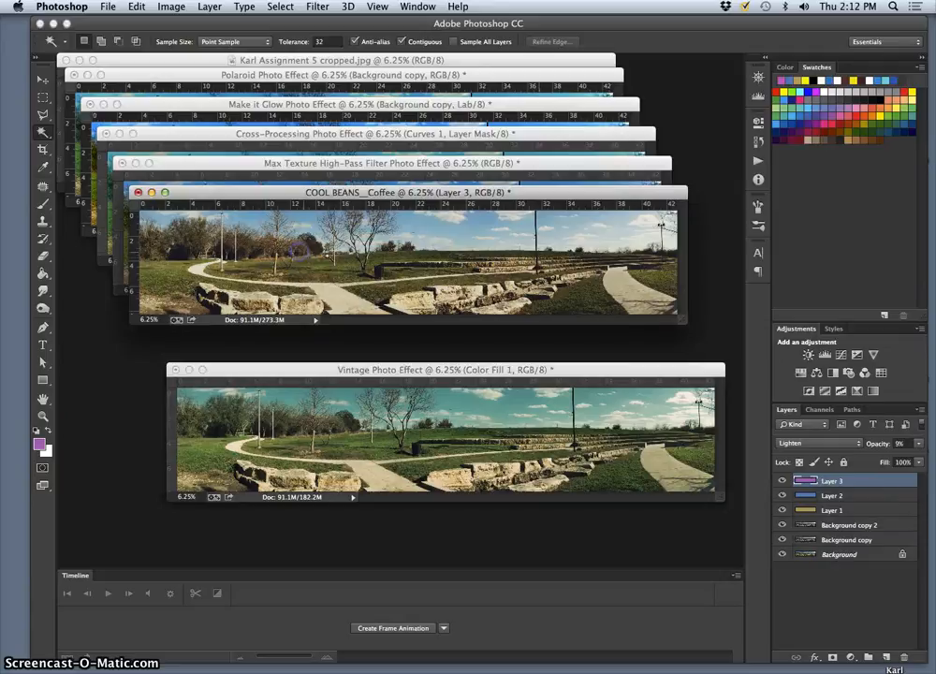
click(138, 193)
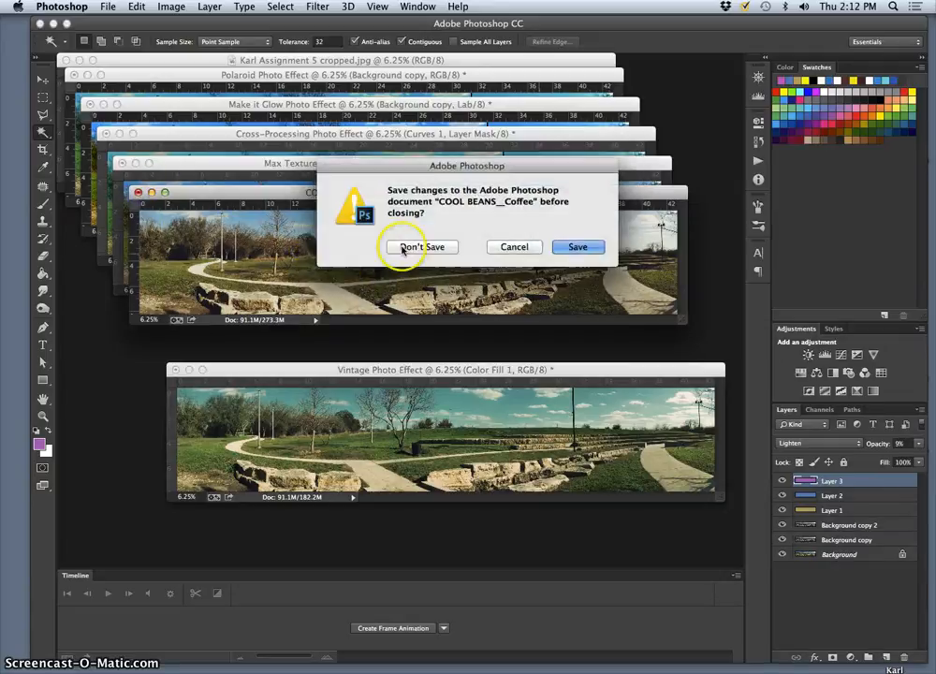
click(409, 248)
Shift the Vintage Photo Effect window up and minimize the Max Texture High-Pass Filter and Cross-Processing versions to keep them.
drag(403, 374, 374, 333)
click(330, 244)
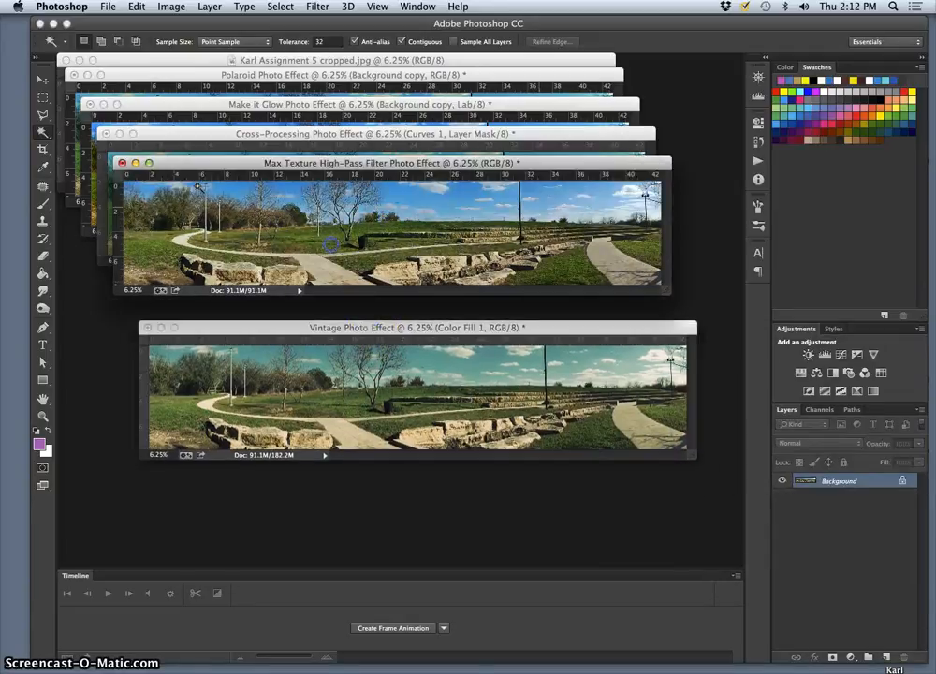
click(134, 163)
click(251, 202)
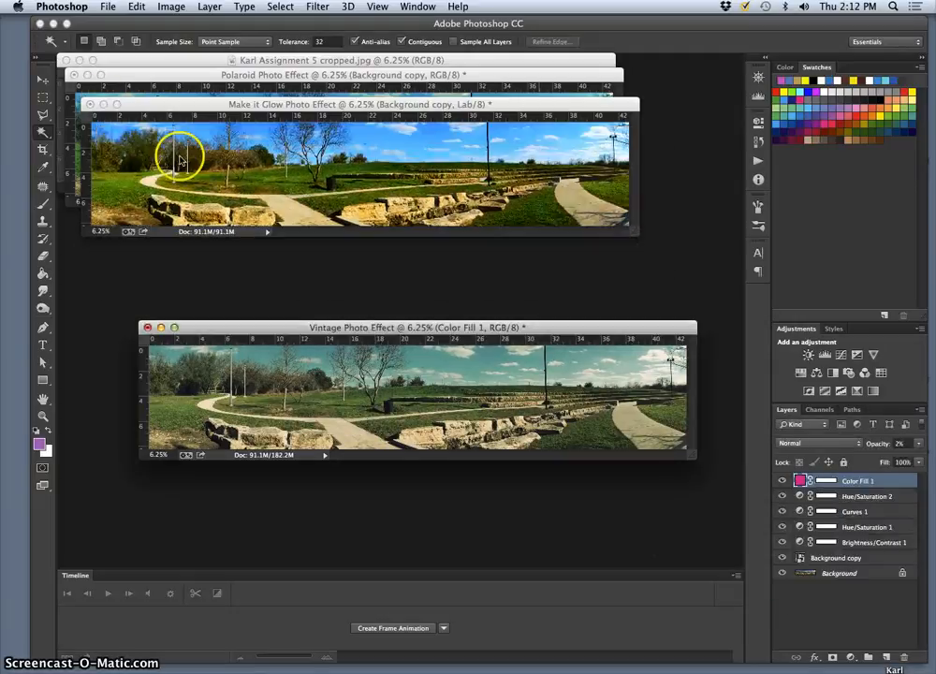
Close the Make it Glow Photo Effect version without saving and minimize the Polaroid Photo Effect version to keep it.
click(89, 103)
click(410, 245)
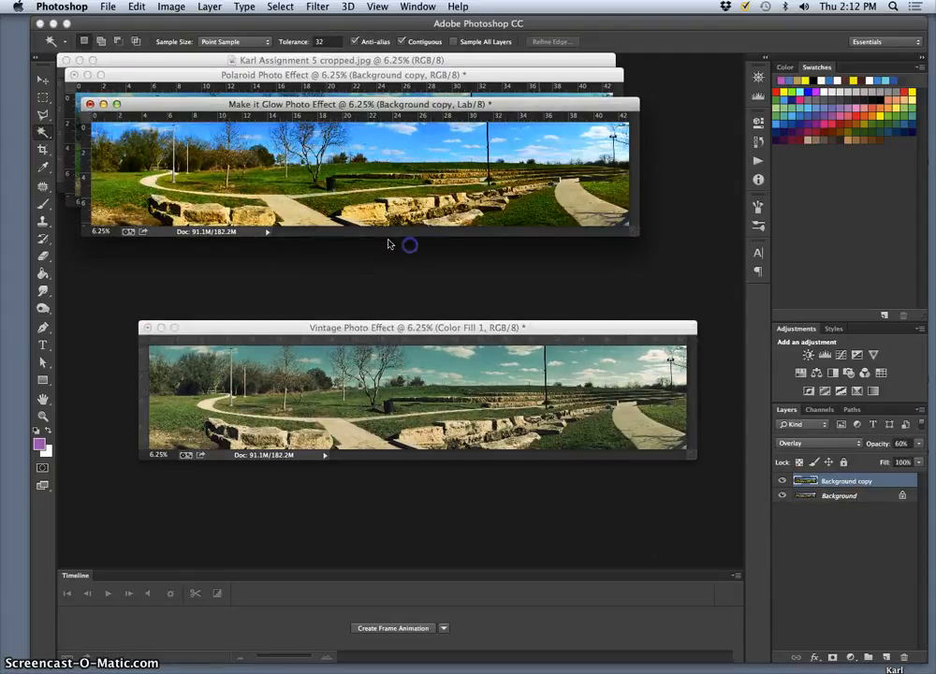
drag(157, 76, 217, 116)
click(136, 115)
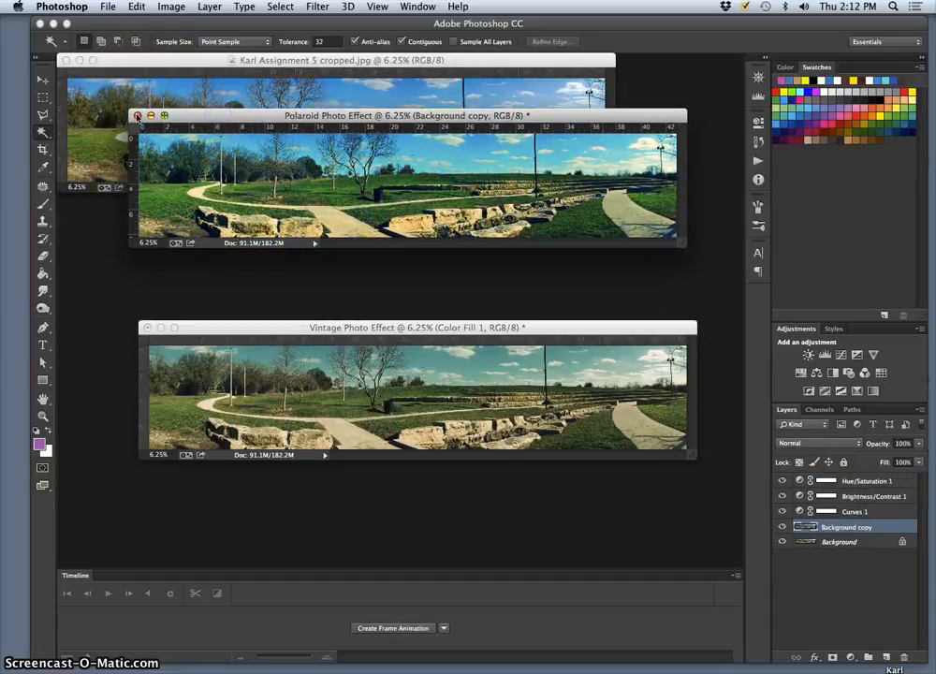
click(153, 115)
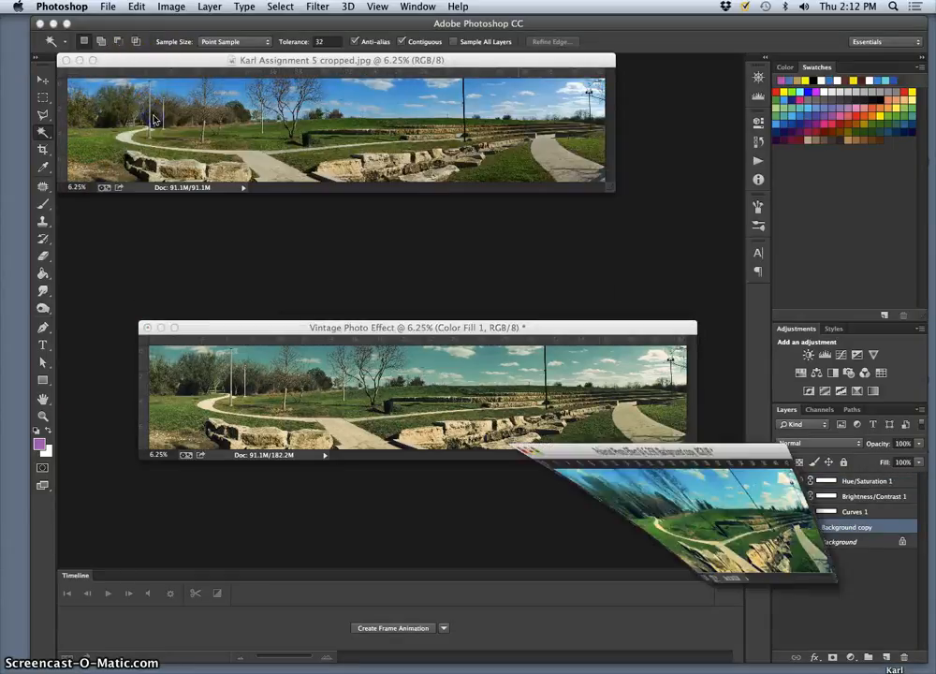
Move the Vintage Photo Effect window next to the original panorama for comparison and close it without saving.
drag(288, 327, 262, 282)
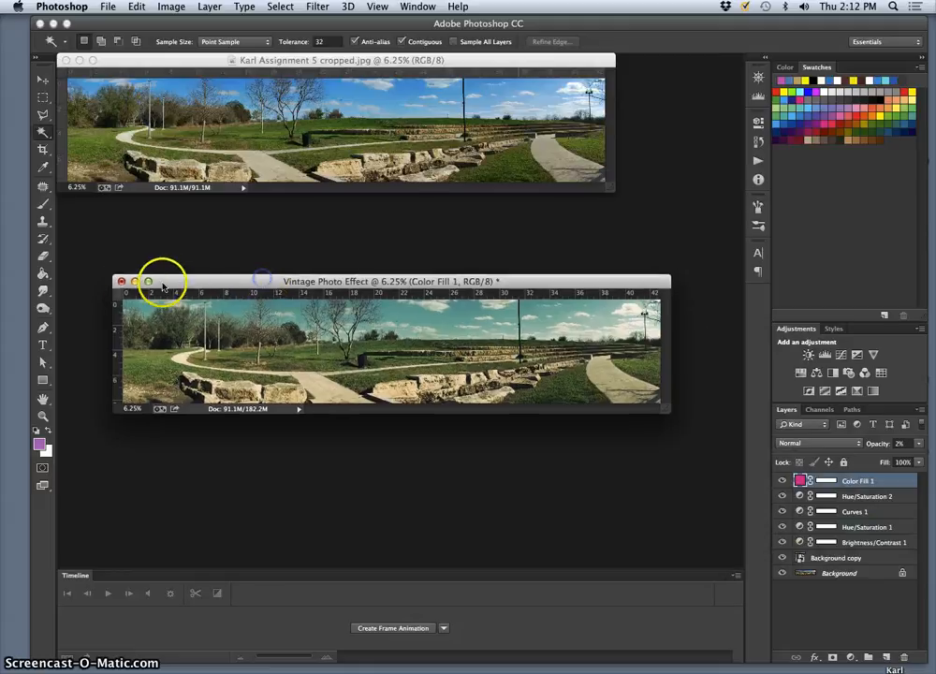
key(super+w)
click(429, 249)
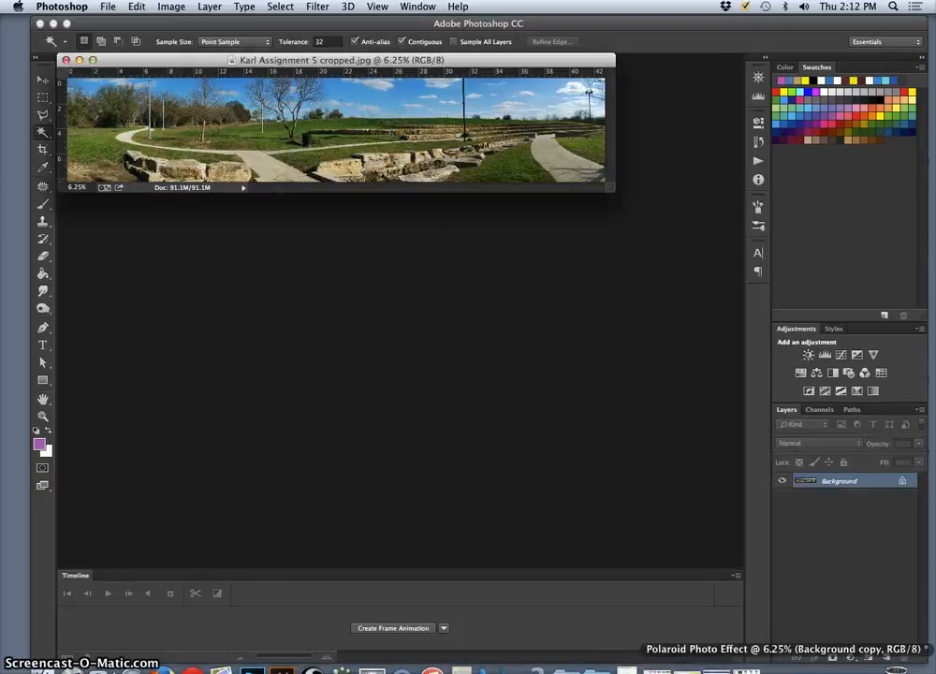
Restore the four minimized versions: Polaroid, Max Texture High-Pass Filter, Cross-Processing and MISS ETIKATE 1.
click(866, 670)
click(863, 671)
click(859, 671)
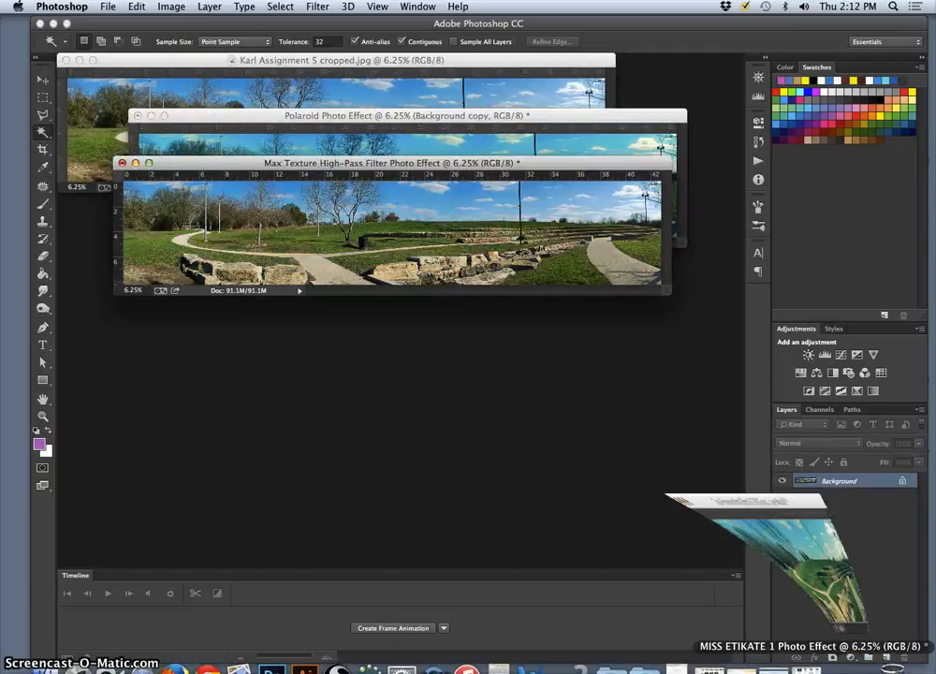
click(852, 671)
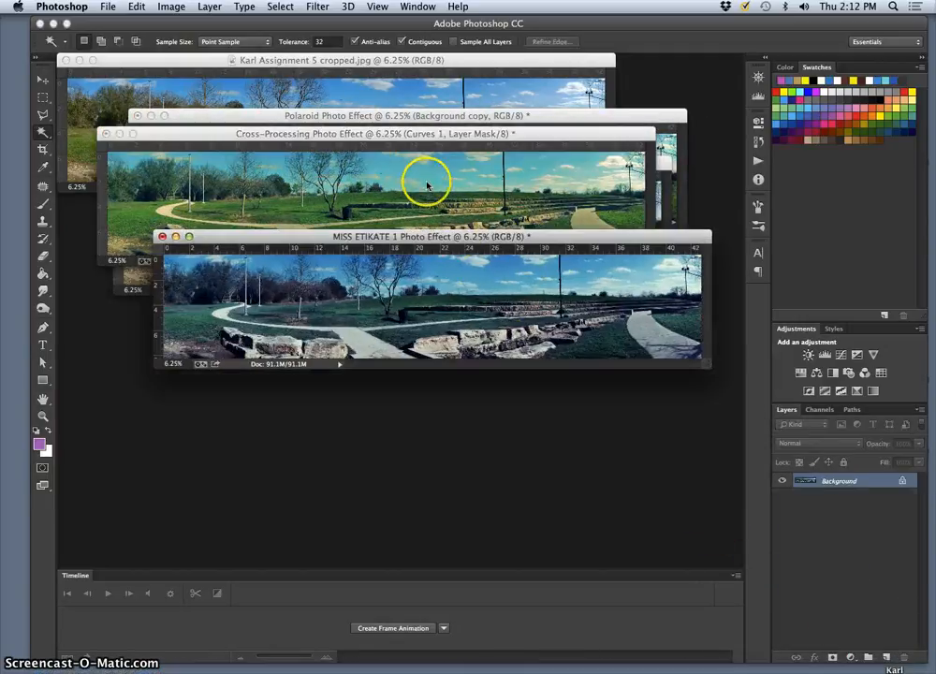
Compare the Cross-Processing and Polaroid Photo Effect versions one above the other and close the Cross-Processing version without saving.
key(ctrl+Down)
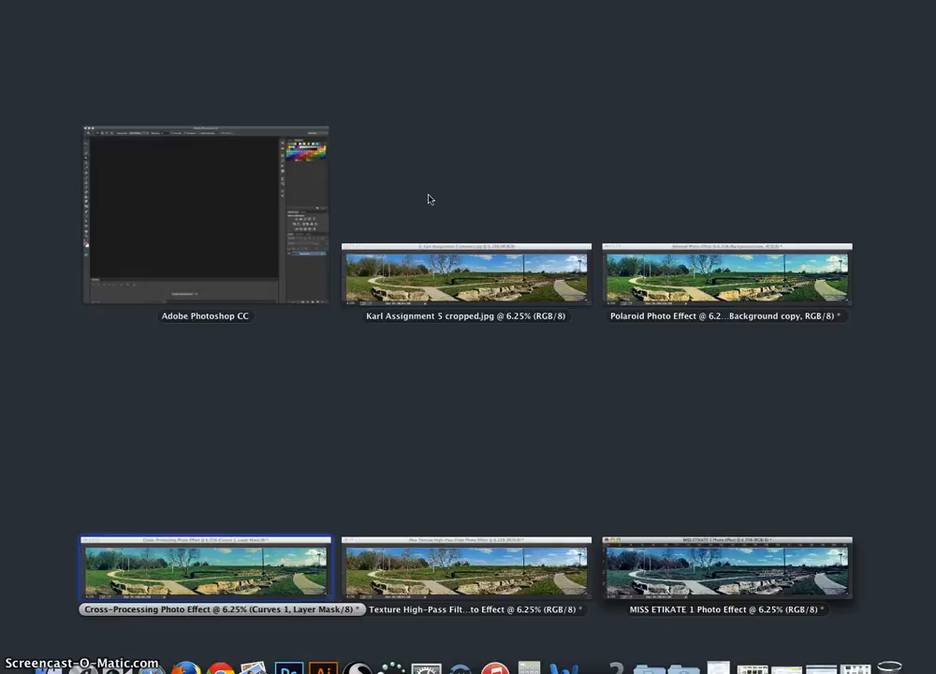
click(207, 571)
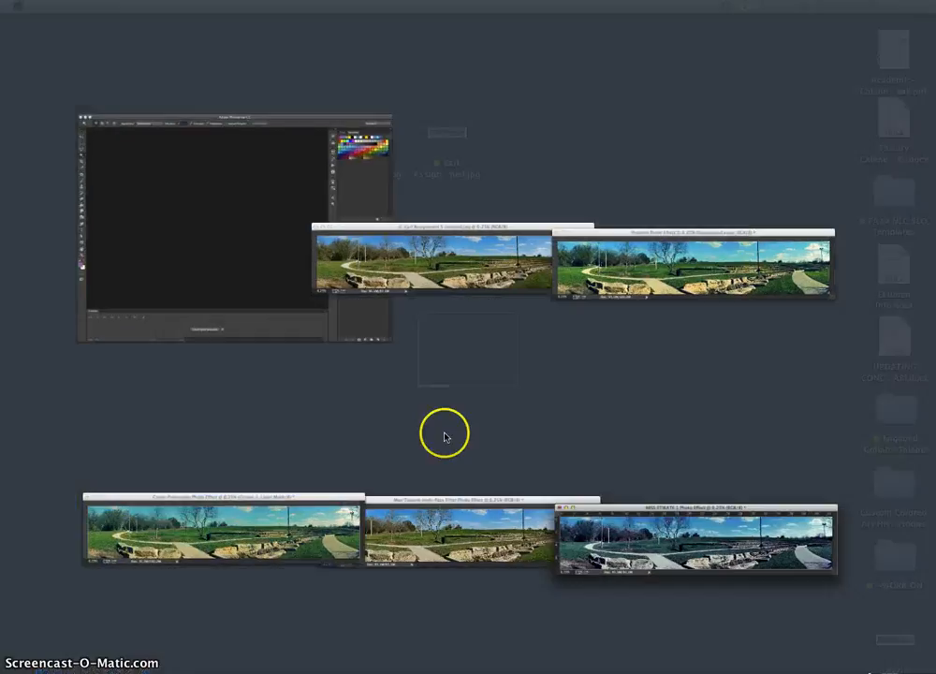
drag(445, 134, 423, 251)
click(429, 119)
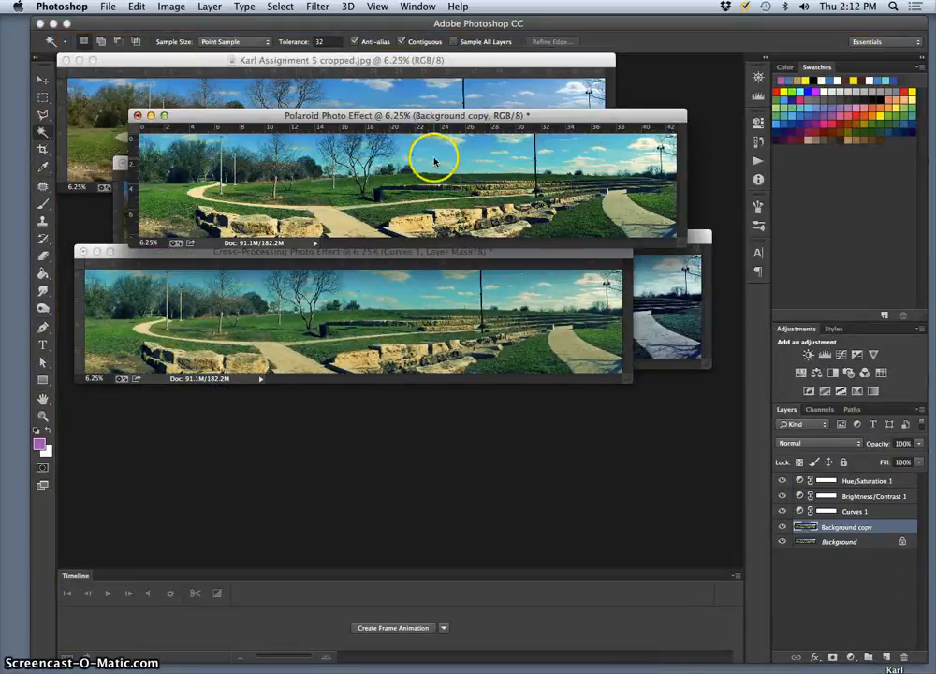
click(280, 253)
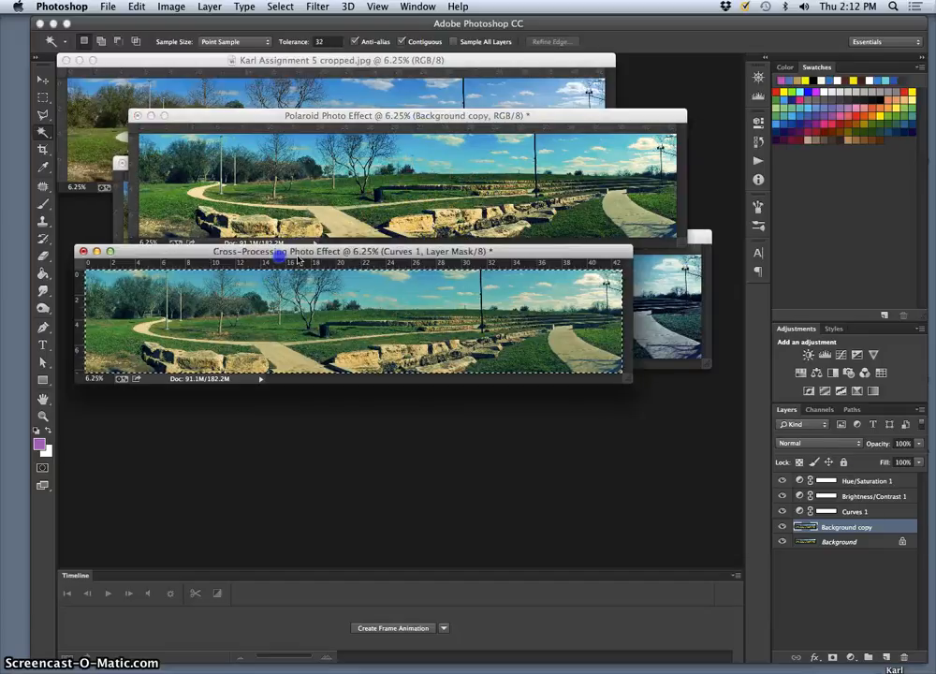
click(85, 251)
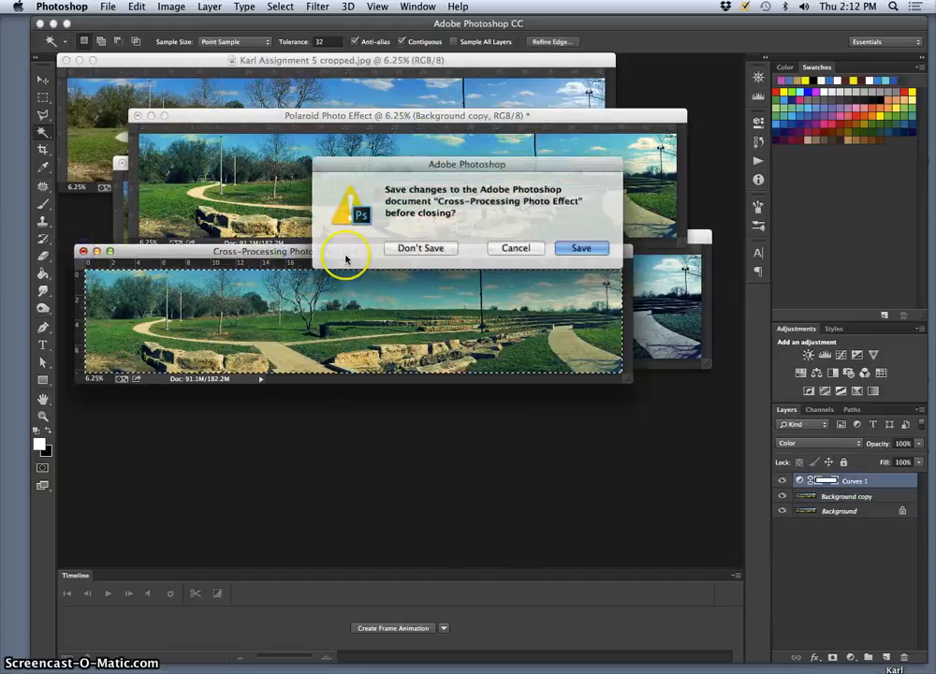
click(418, 246)
Cascade the Polaroid and MISS ETIKATE 1 Photo Effect windows below the Max Texture version so all versions can be compared.
drag(393, 116, 386, 346)
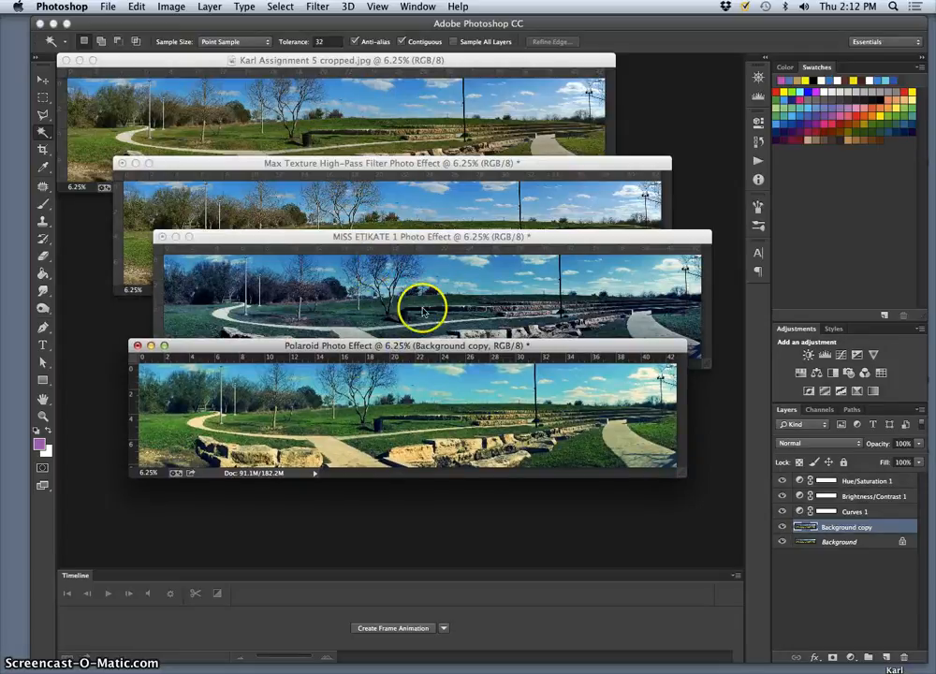
click(429, 239)
drag(487, 241, 484, 260)
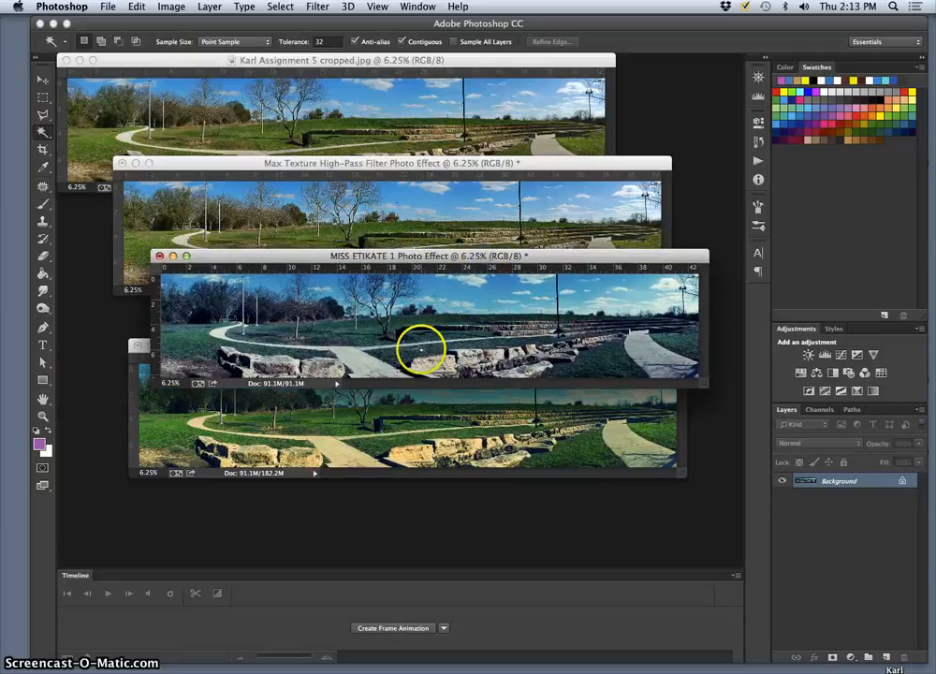
Flatten the Polaroid Photo Effect version into a single background layer.
click(283, 420)
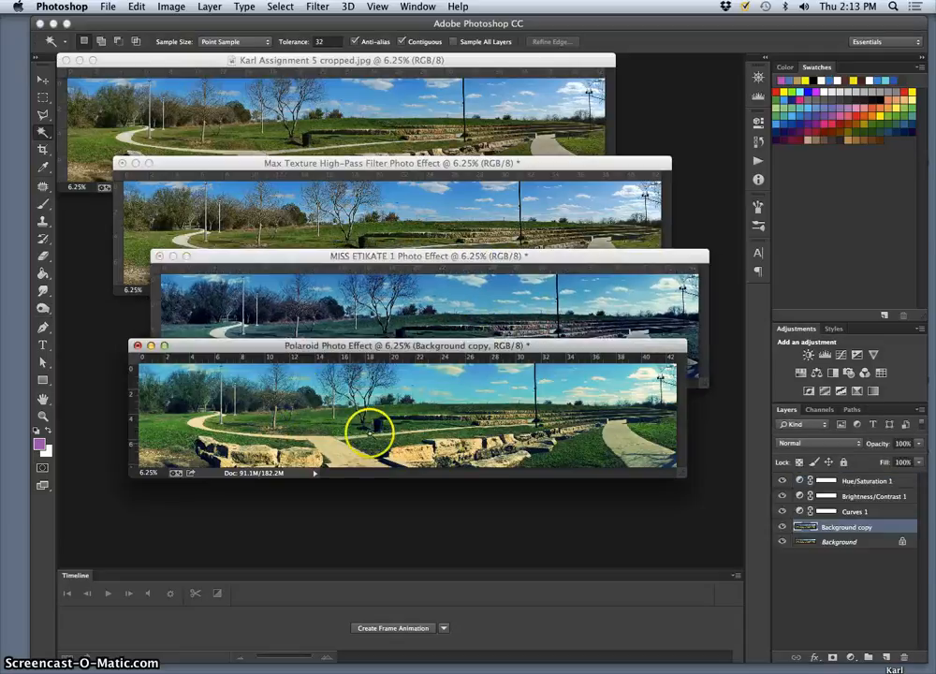
click(208, 7)
click(208, 8)
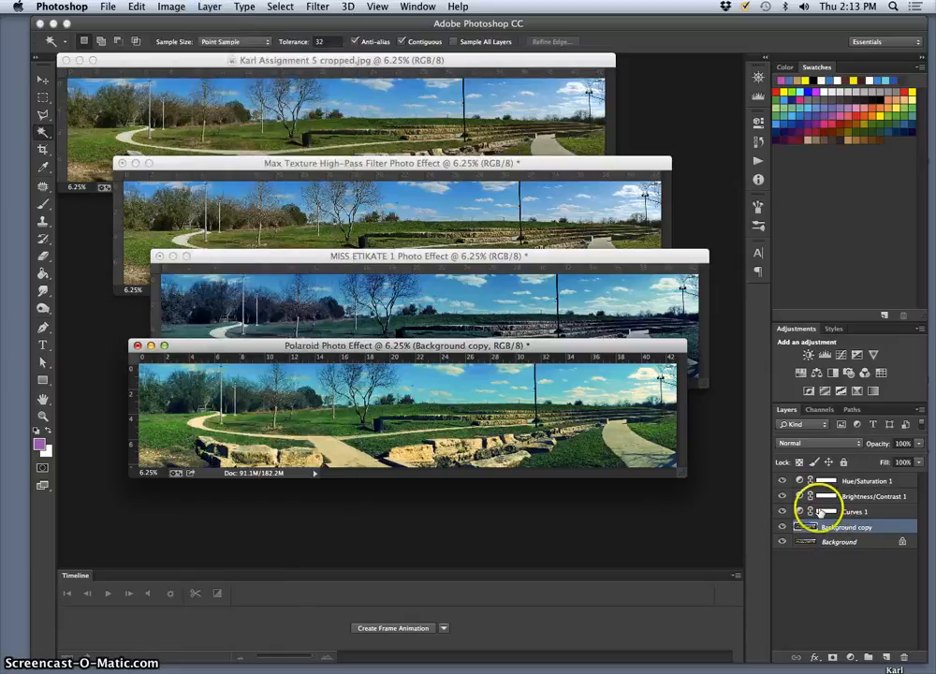
click(210, 8)
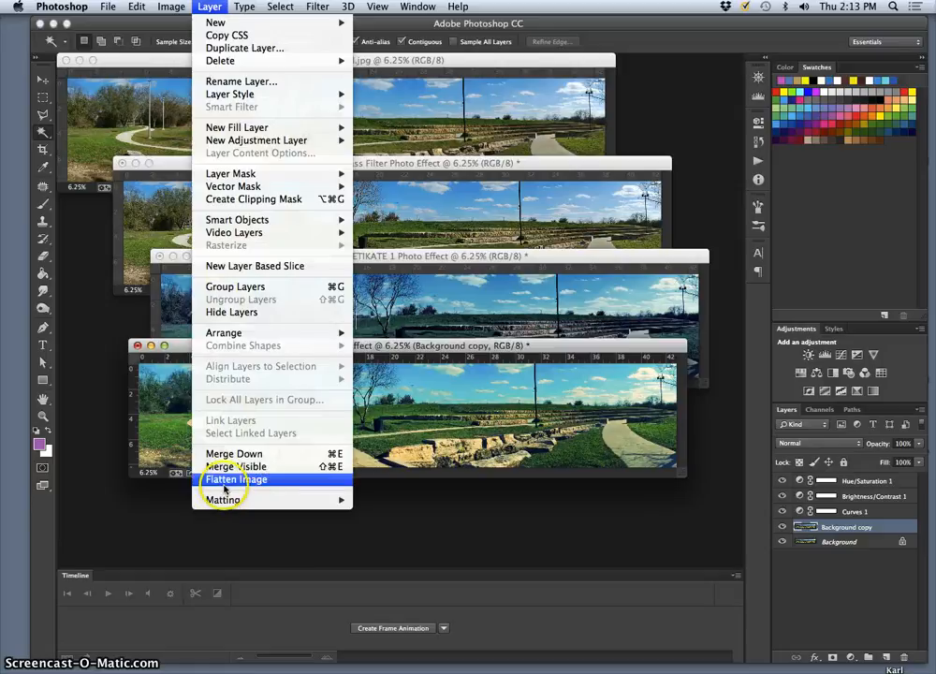
click(335, 476)
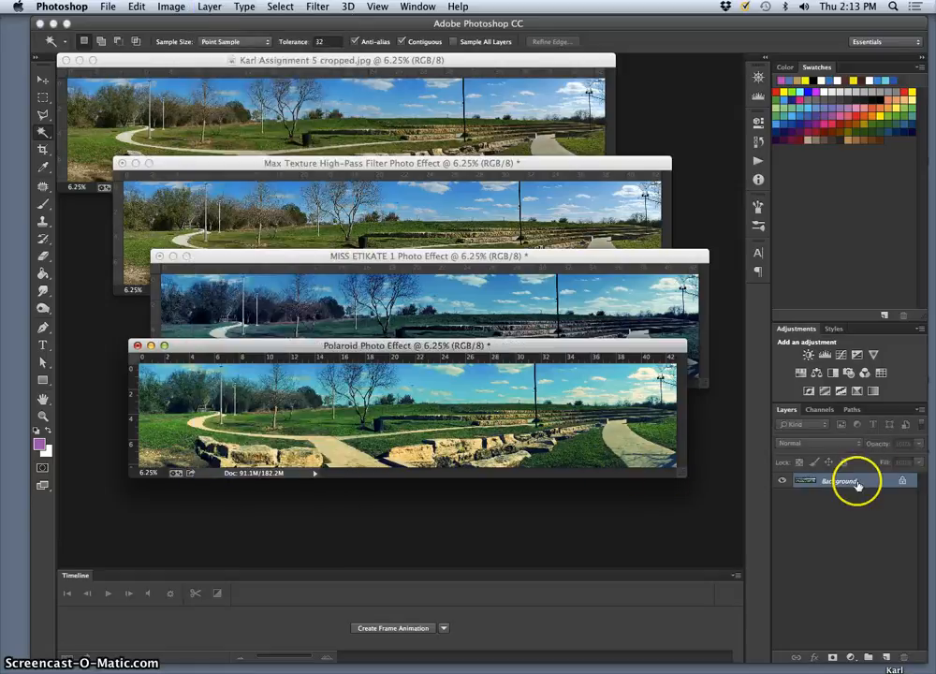
Copy the entire flattened Polaroid image, paste it as a new layer into the original cropped panorama, and enlarge that document's window.
key(super+a)
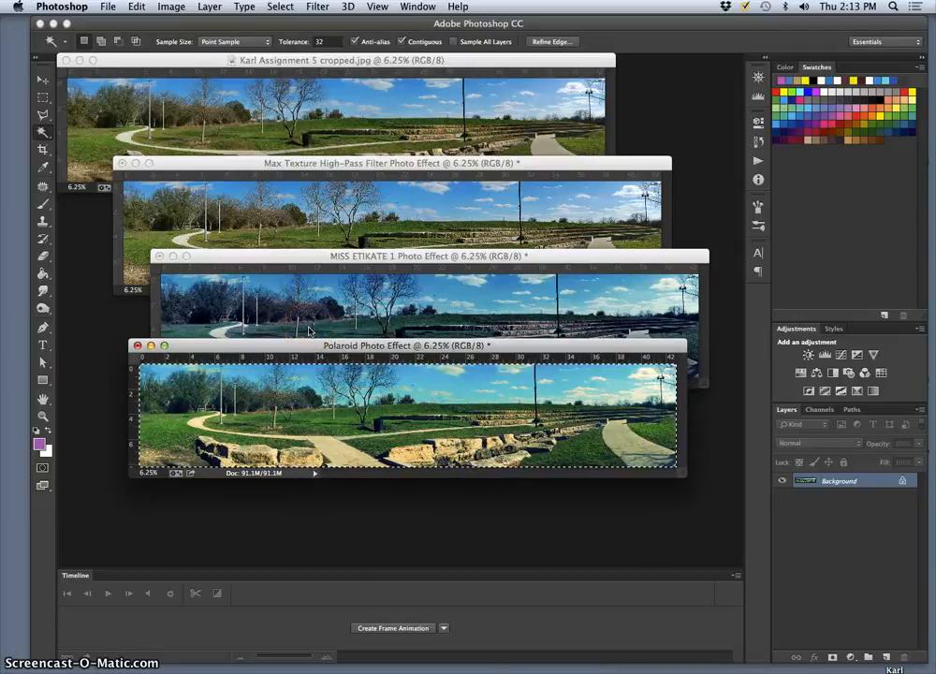
click(316, 60)
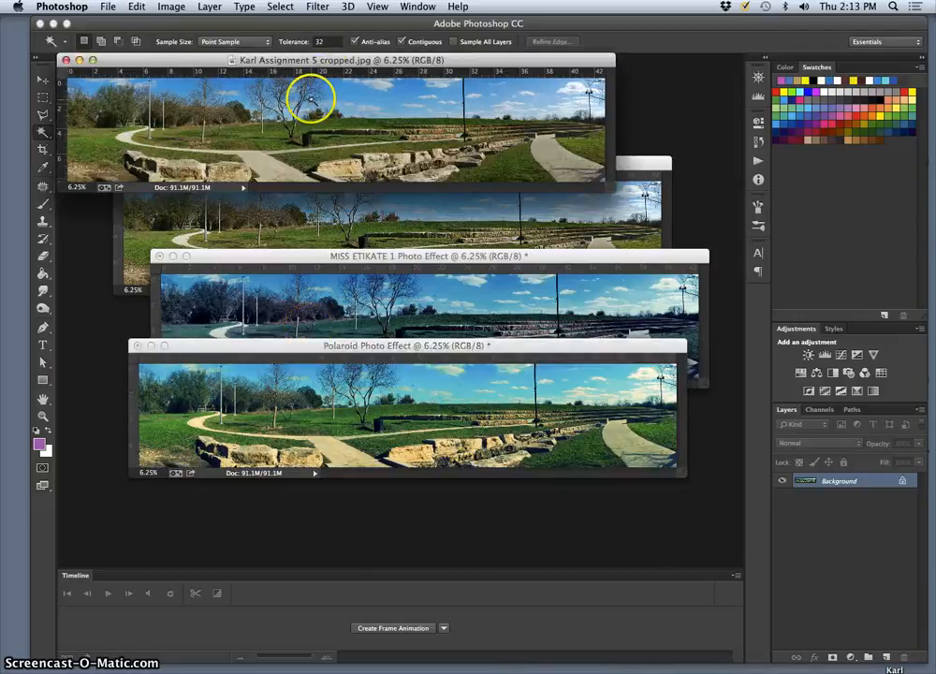
key(super+v)
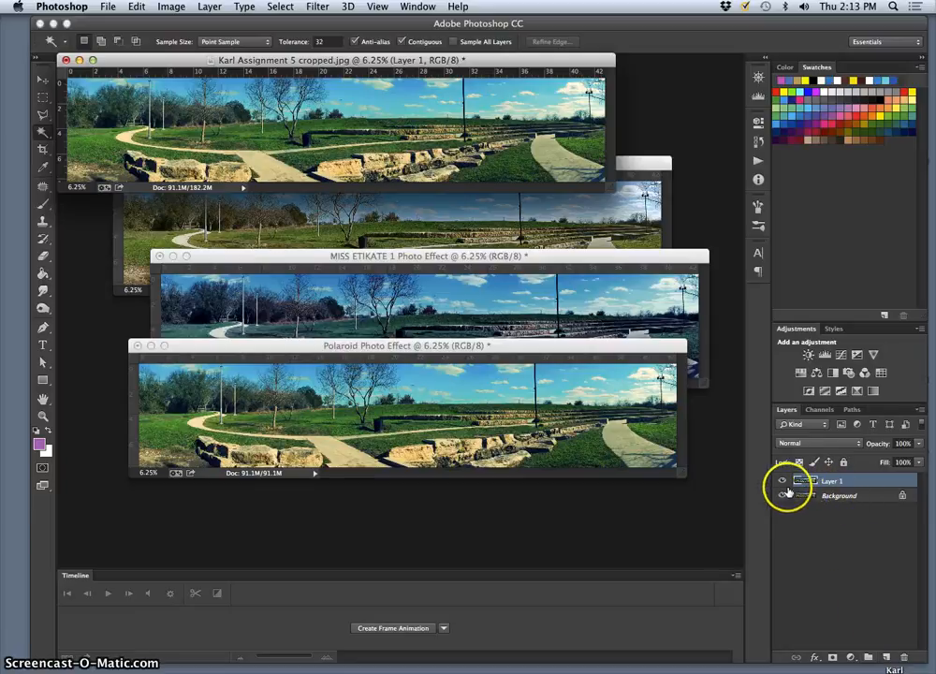
drag(614, 191, 696, 325)
Close the Polaroid Photo Effect document without saving and reposition the cropped panorama's window.
click(580, 404)
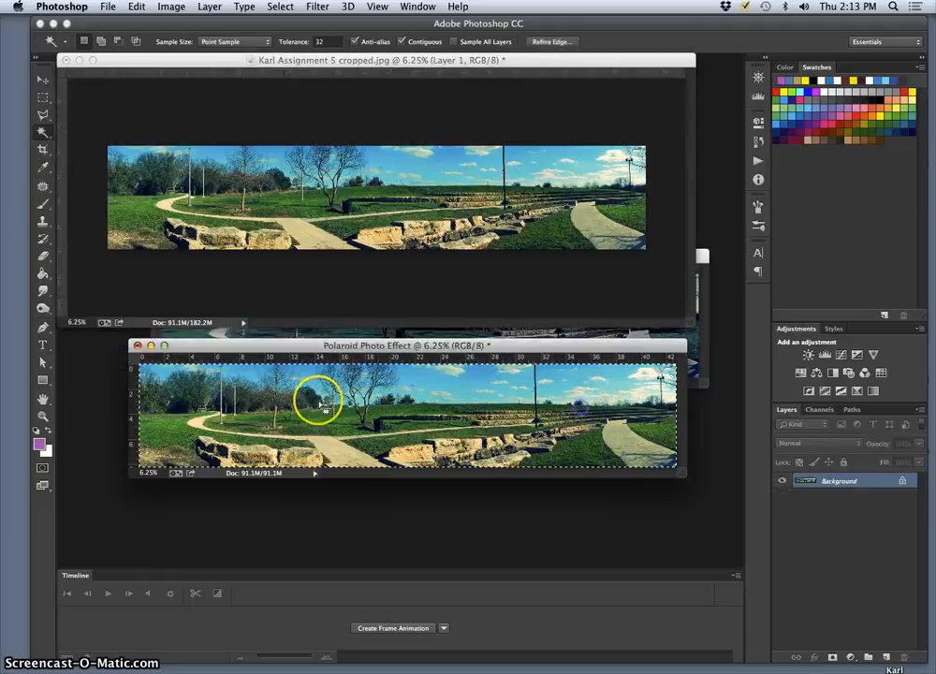
click(138, 346)
click(421, 247)
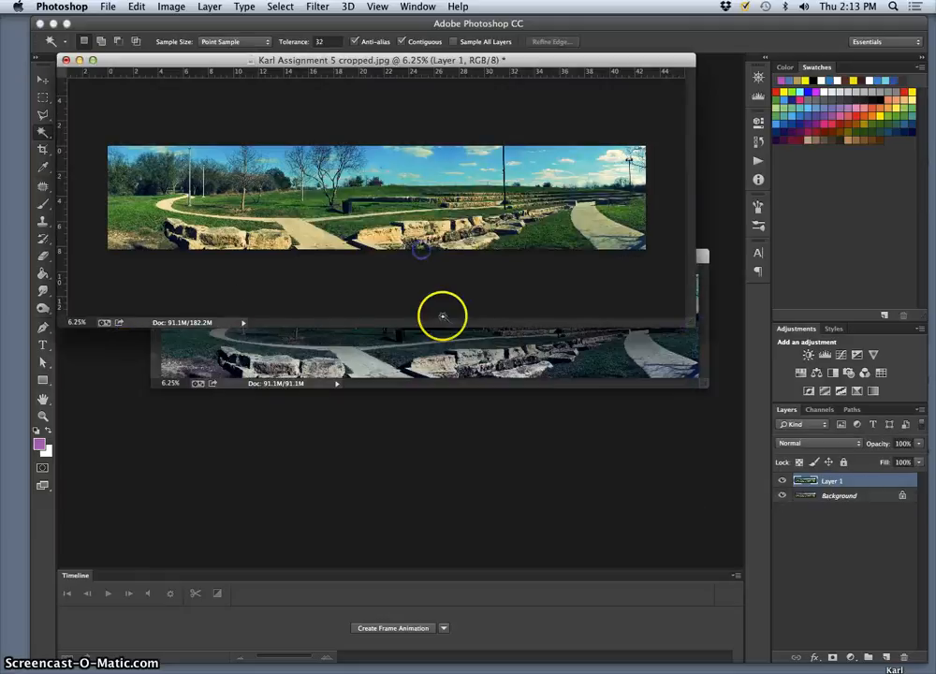
drag(397, 60, 423, 87)
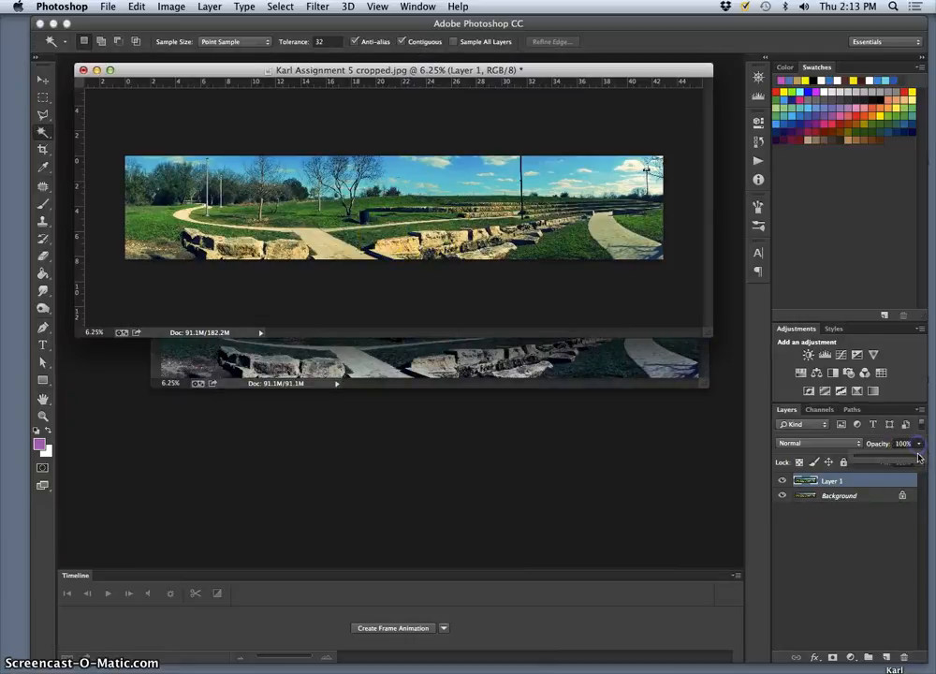
Compare Layer 1 at different opacities against the original panorama and set its opacity to 60%.
drag(907, 460, 842, 462)
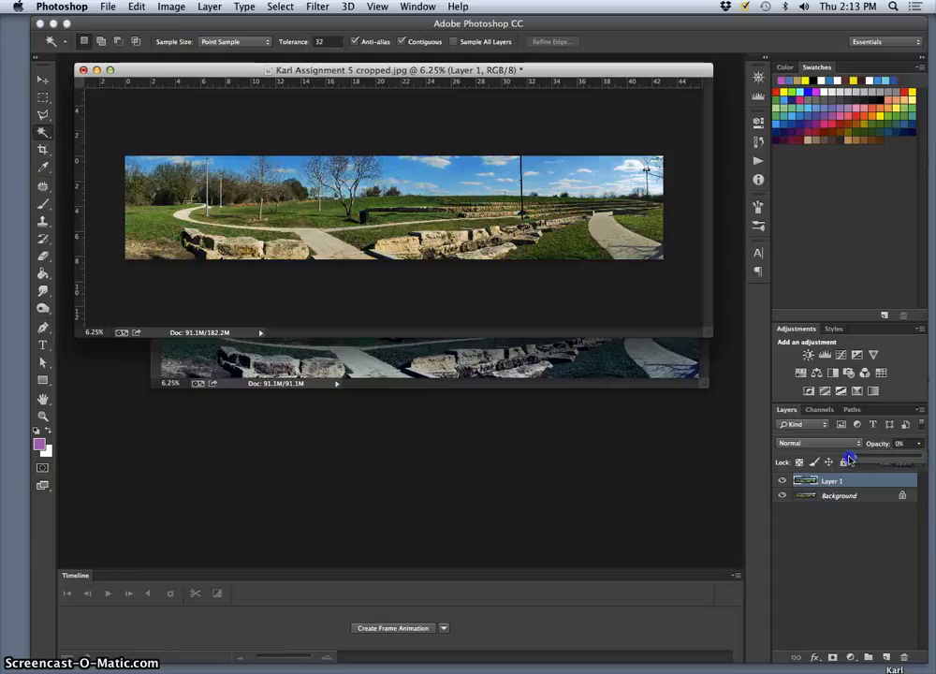
drag(874, 458, 841, 455)
drag(916, 462, 917, 463)
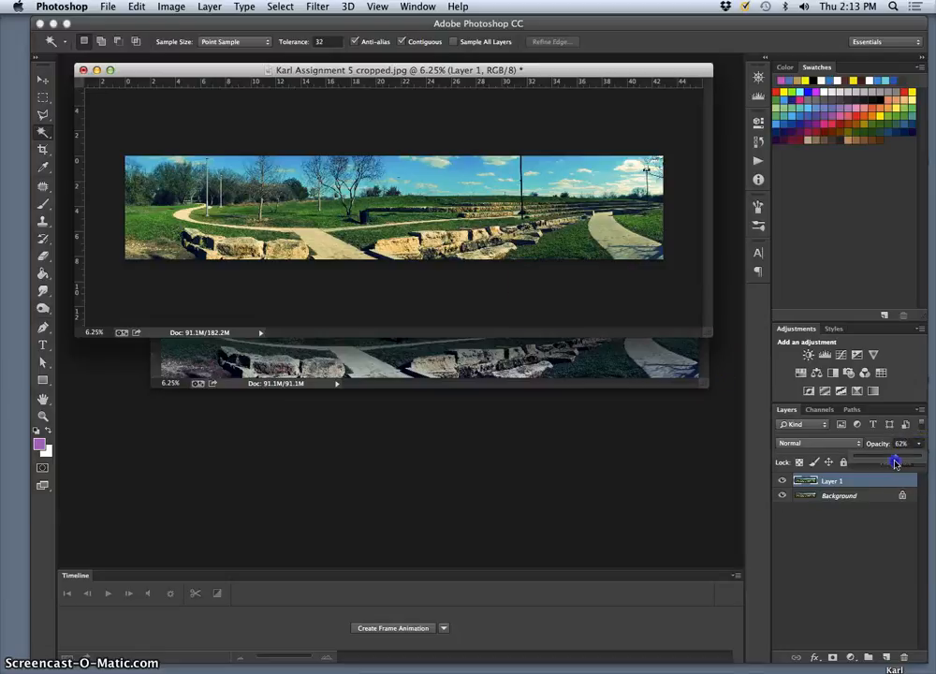
drag(897, 462, 934, 461)
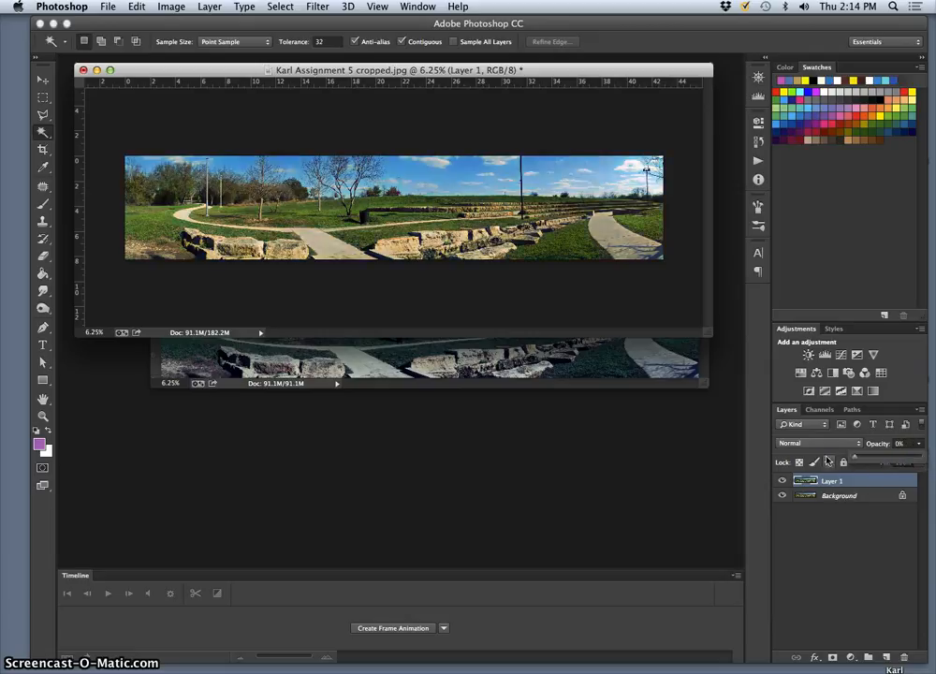
drag(857, 459, 875, 459)
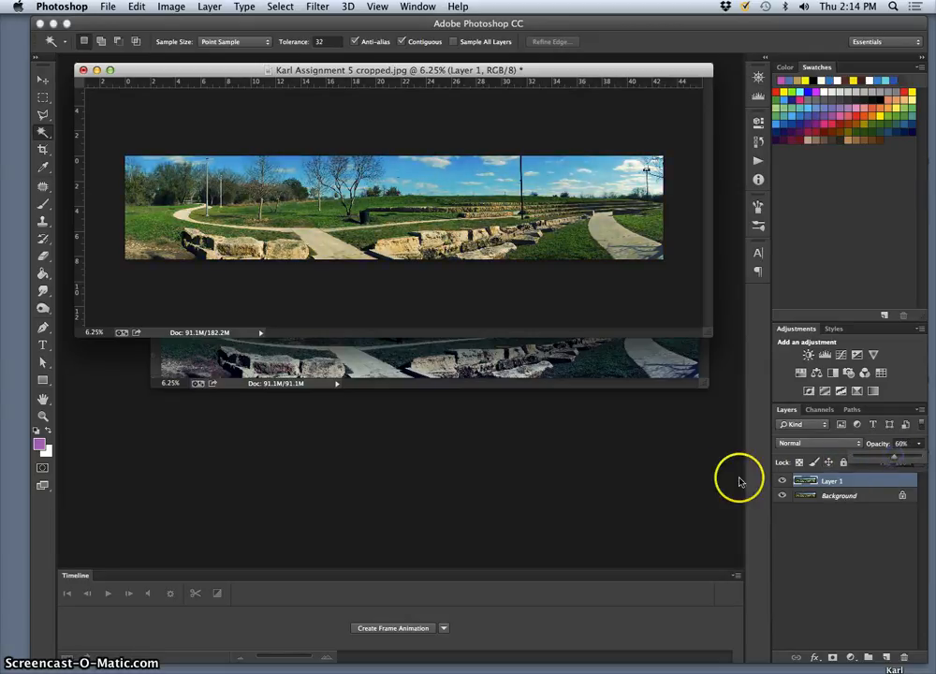
Copy the entire MISS ETIKATE 1 Photo Effect image and paste it as a new layer into the cropped panorama.
click(561, 360)
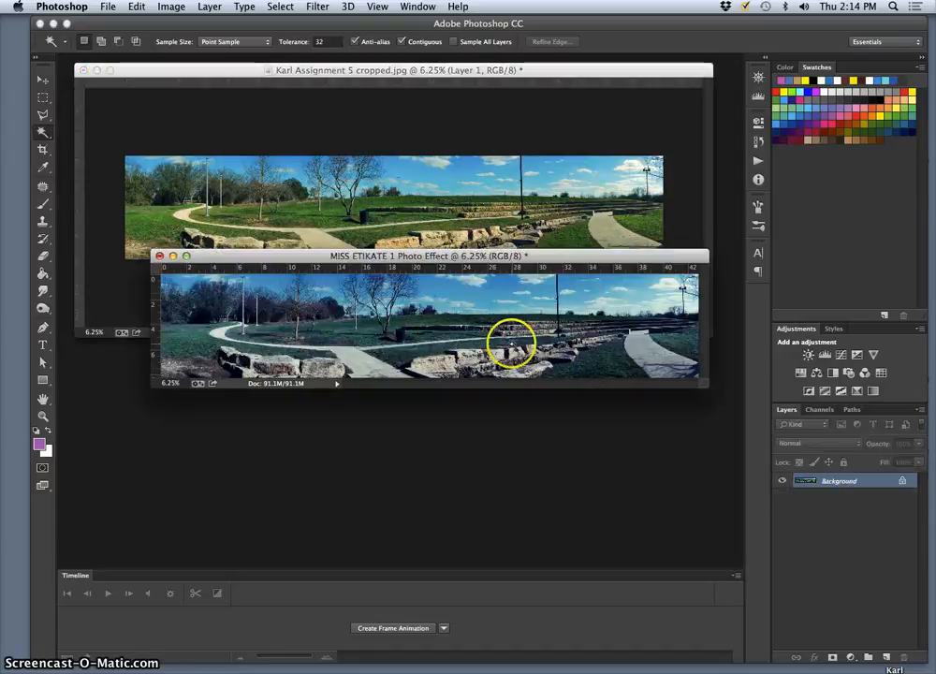
drag(552, 263, 537, 374)
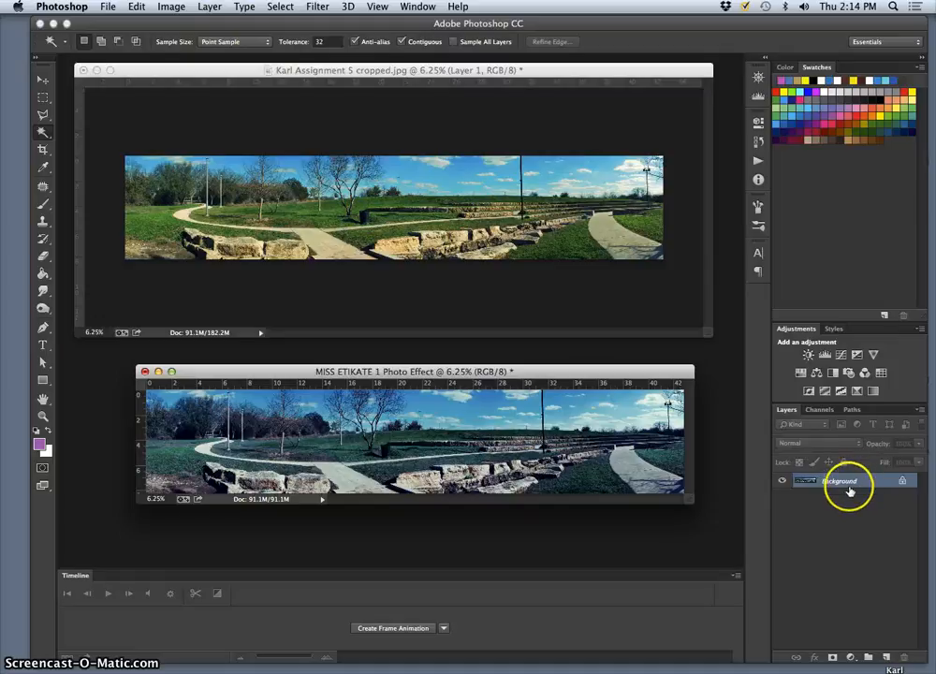
click(218, 9)
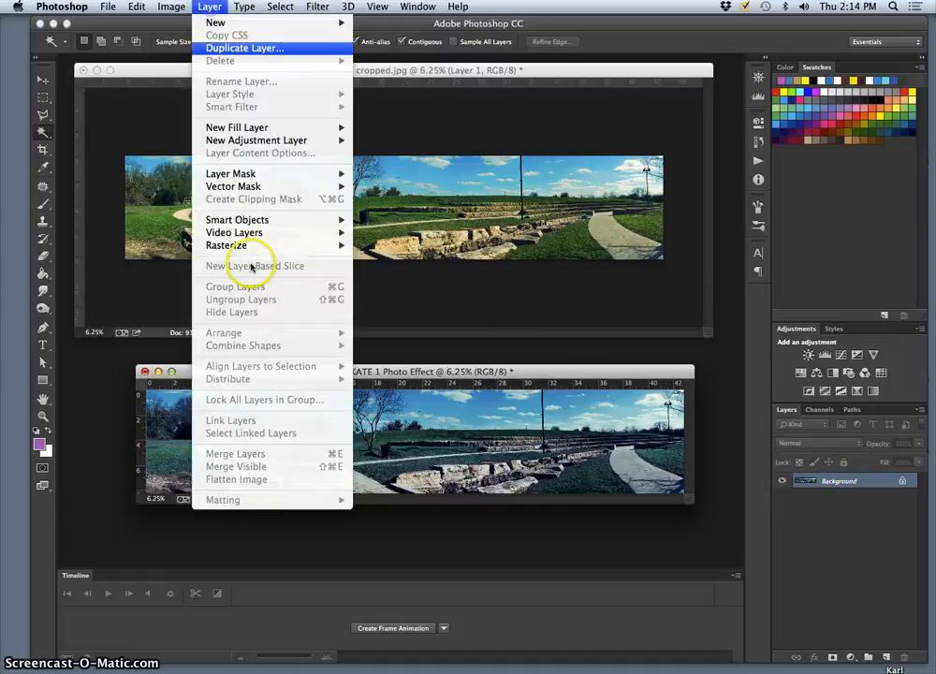
click(233, 483)
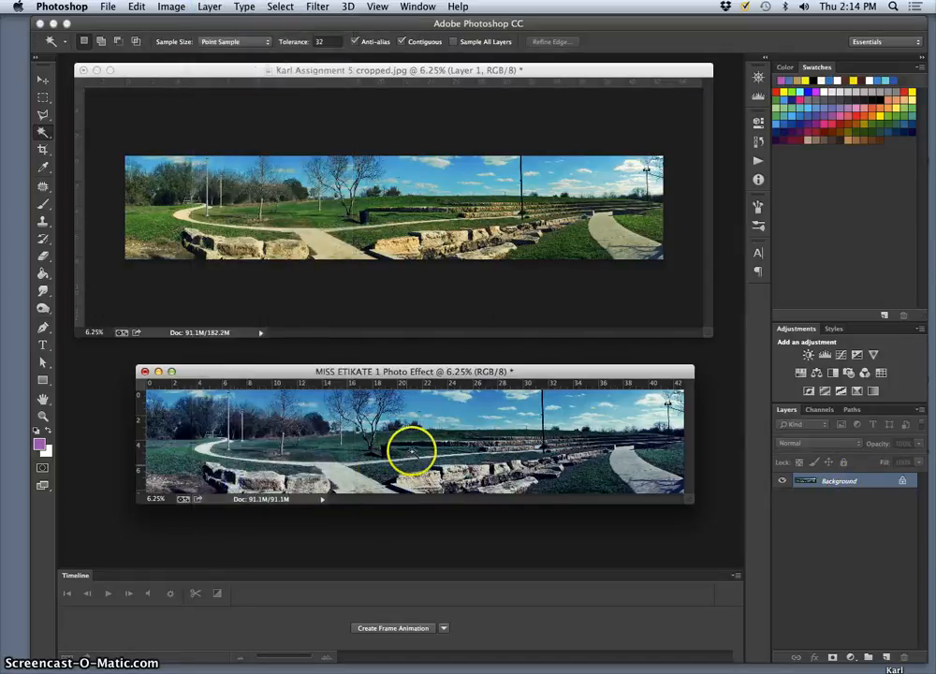
key(super+a)
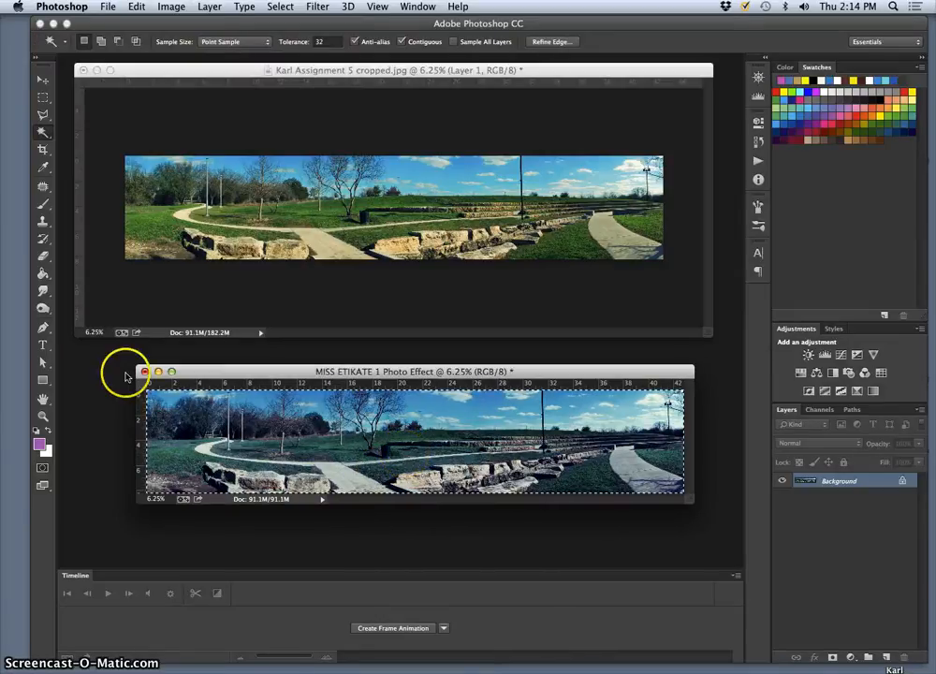
click(340, 260)
key(super+v)
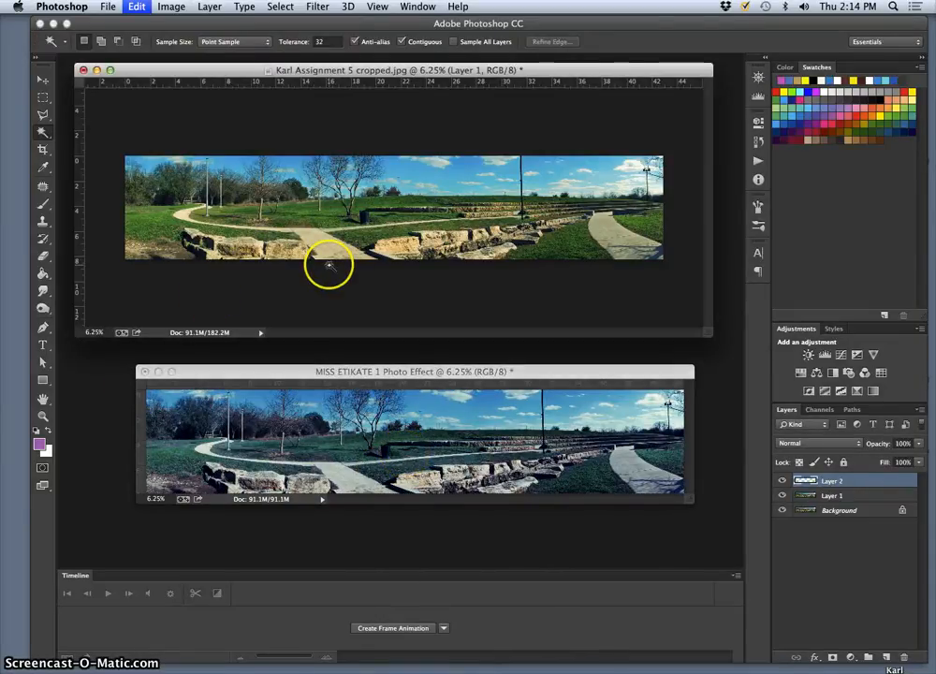
Close the MISS ETIKATE 1 Photo Effect document without saving.
click(235, 377)
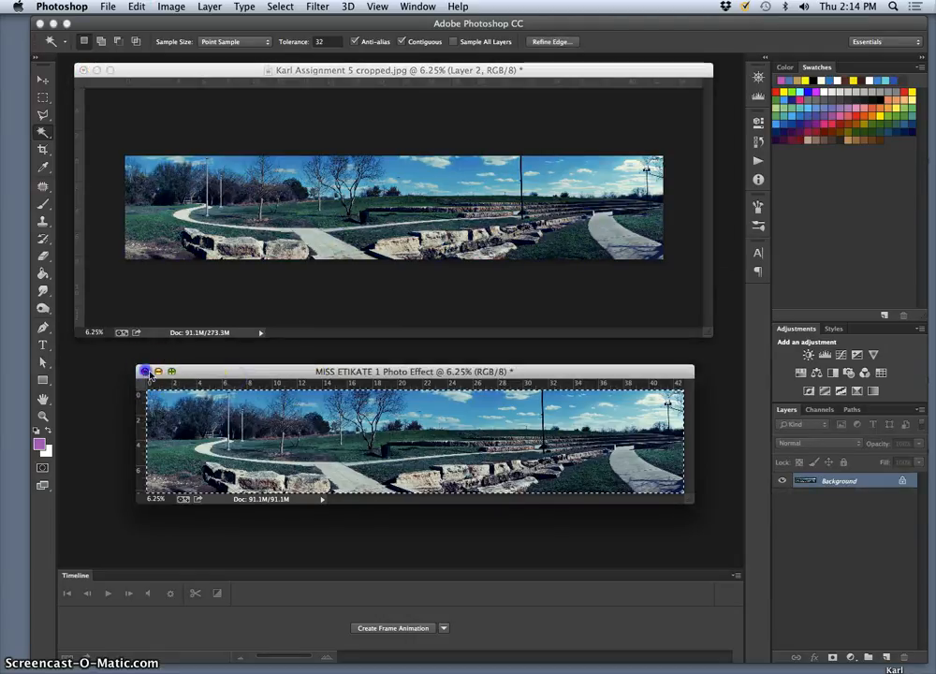
click(145, 372)
click(417, 247)
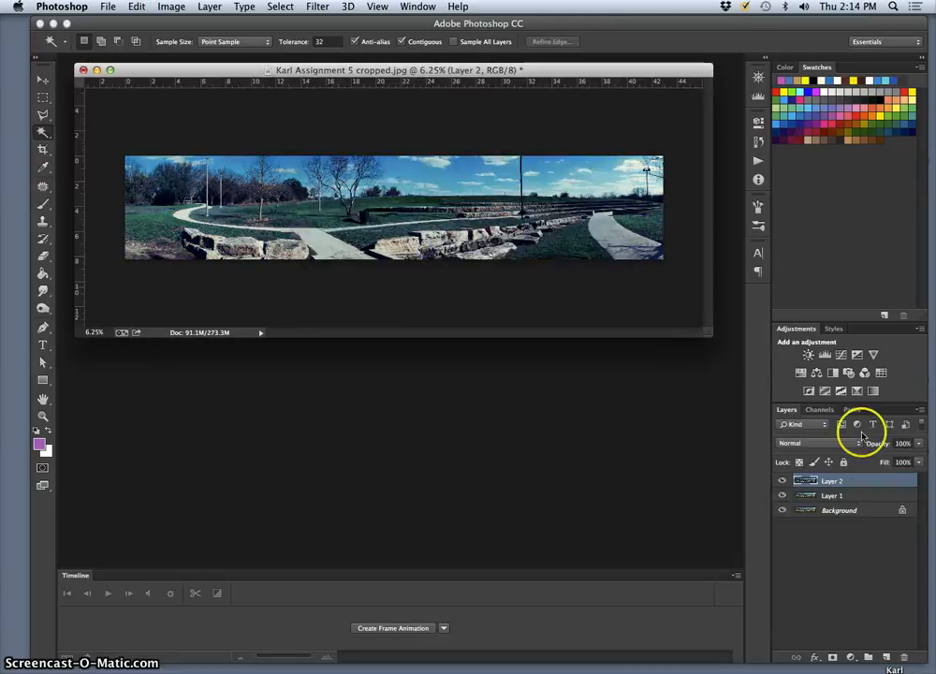
Set Layer 2's opacity to 23% and move it below Layer 1, toggling its visibility to check its effect.
click(918, 443)
drag(909, 460, 855, 499)
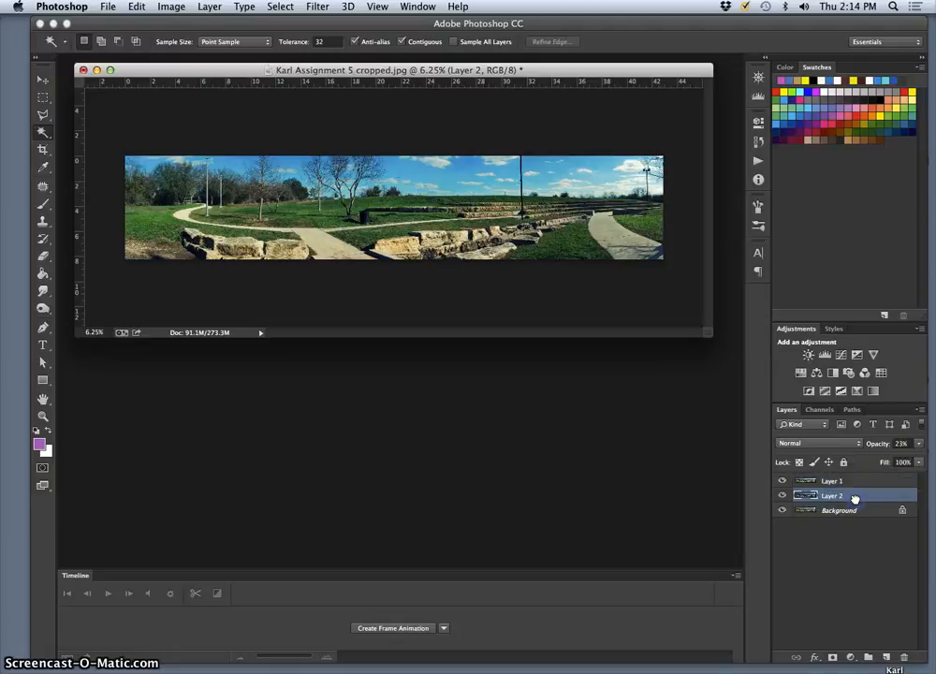
click(783, 496)
click(783, 496)
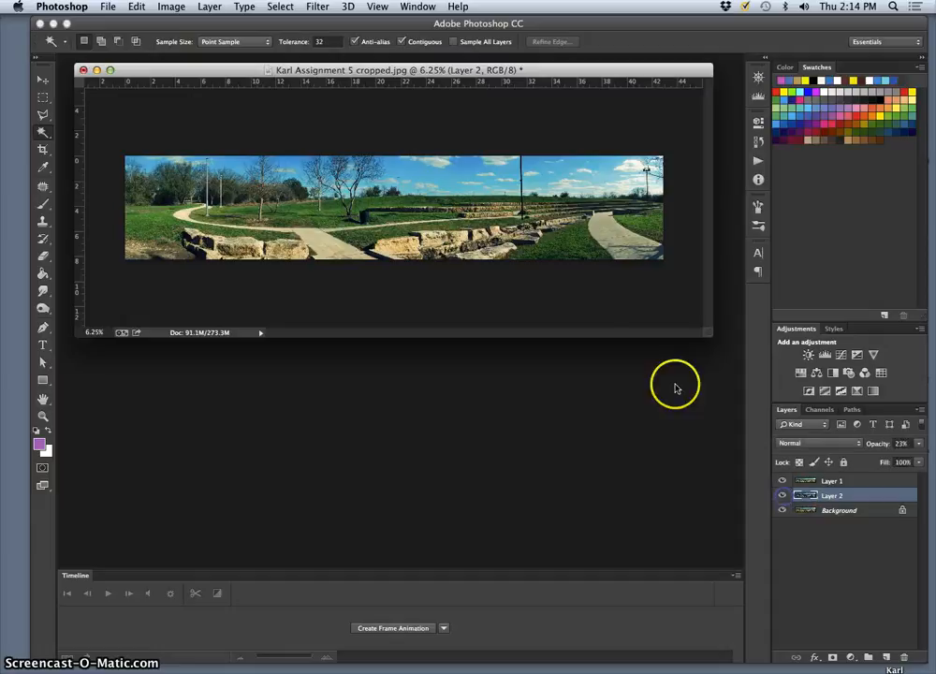
Separate the two document windows and examine the Max Texture High-Pass Filter version's grass and stone detail at 50% zoom.
drag(391, 74, 393, 232)
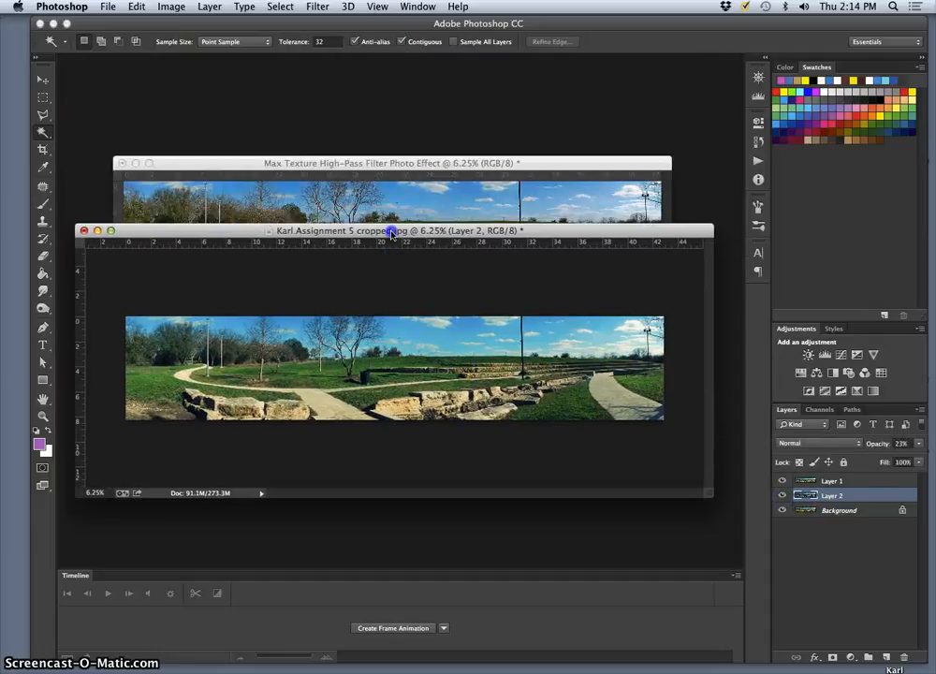
drag(382, 173, 384, 113)
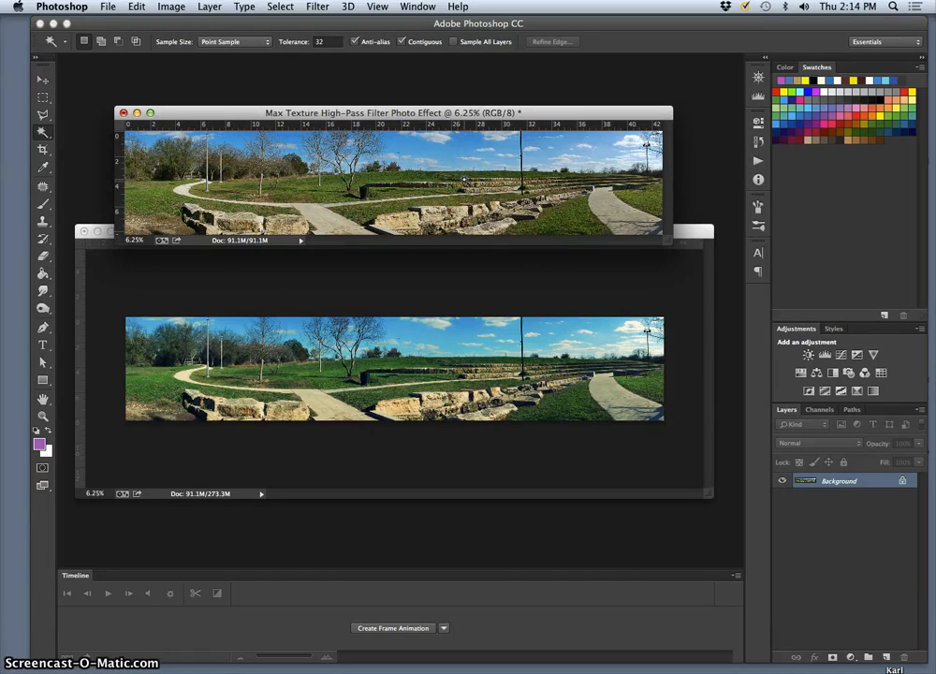
key(super+equal)
key(super+equal)
key(super+equal)
key(super+equal)
key(super+equal)
key(super+equal)
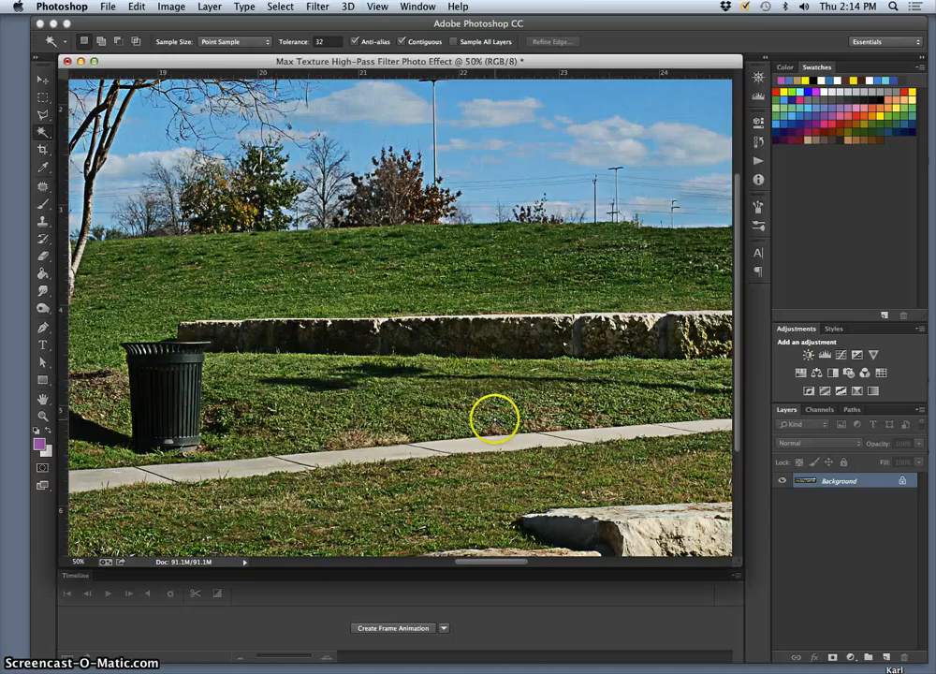
scroll(495, 420, down, 3)
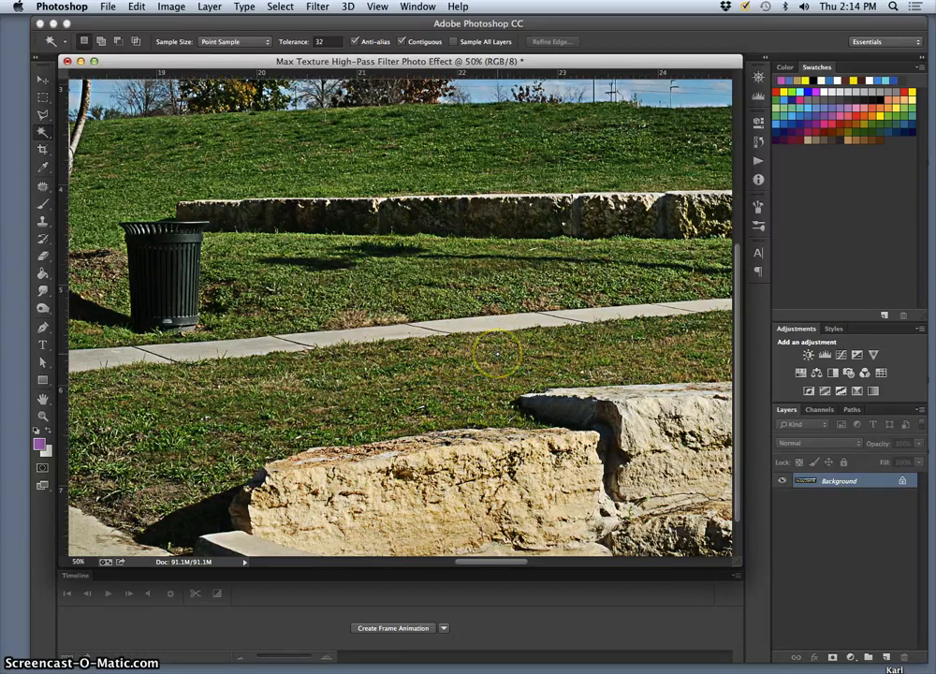
key(super+minus)
key(super+minus)
key(super+minus)
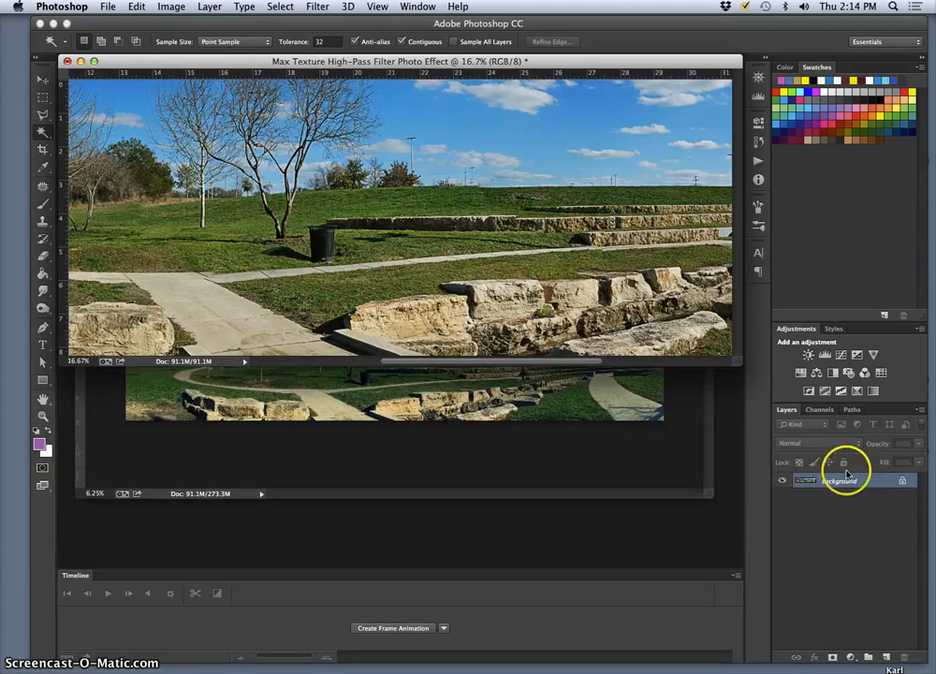
Copy the entire Max Texture High-Pass Filter image and paste it as a new layer into the cropped panorama.
click(210, 7)
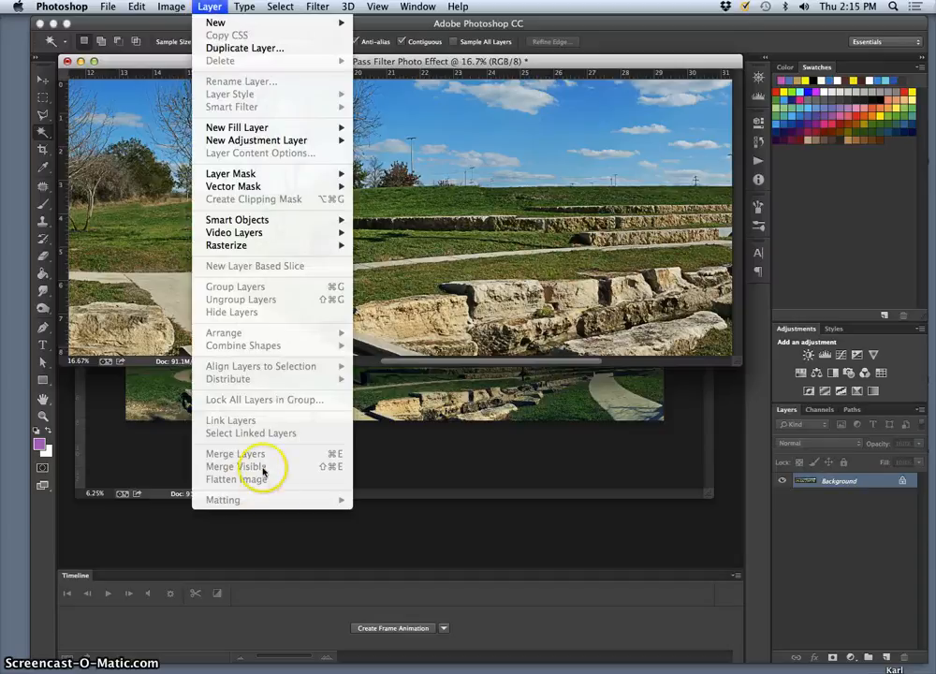
click(438, 320)
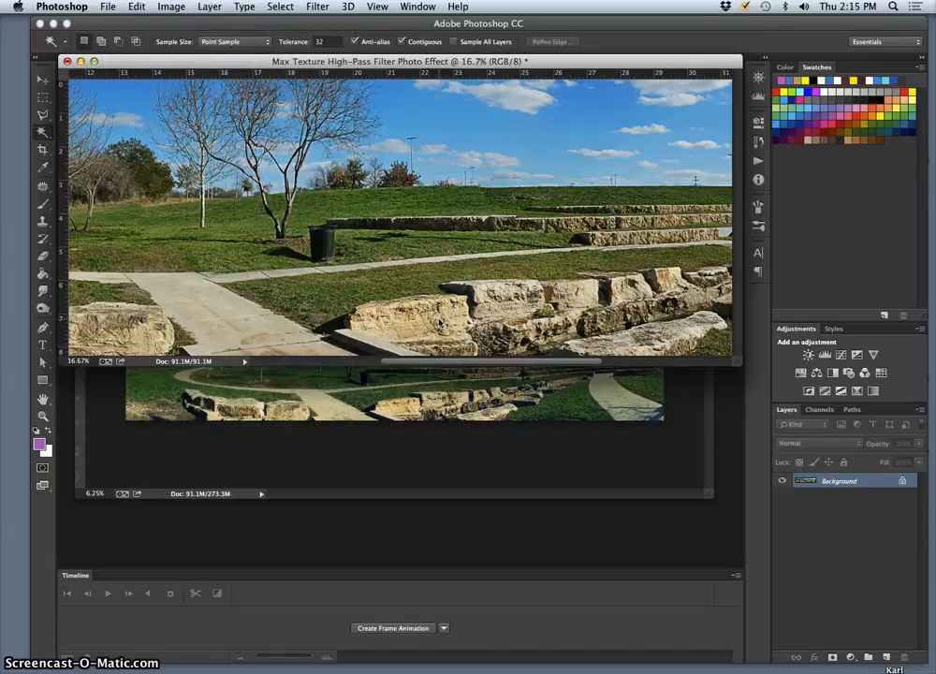
key(super+a)
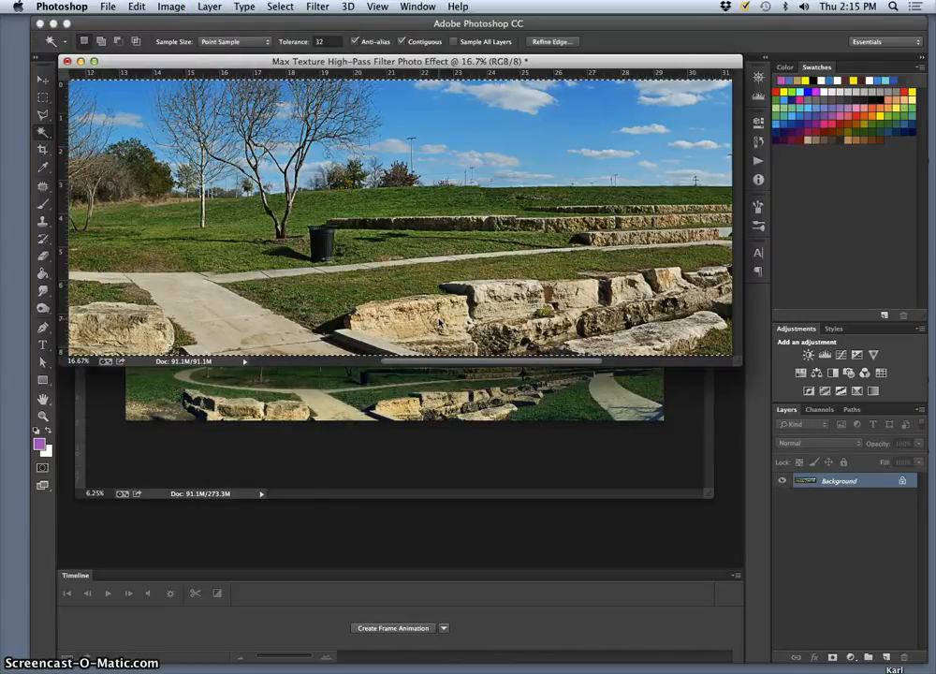
click(248, 394)
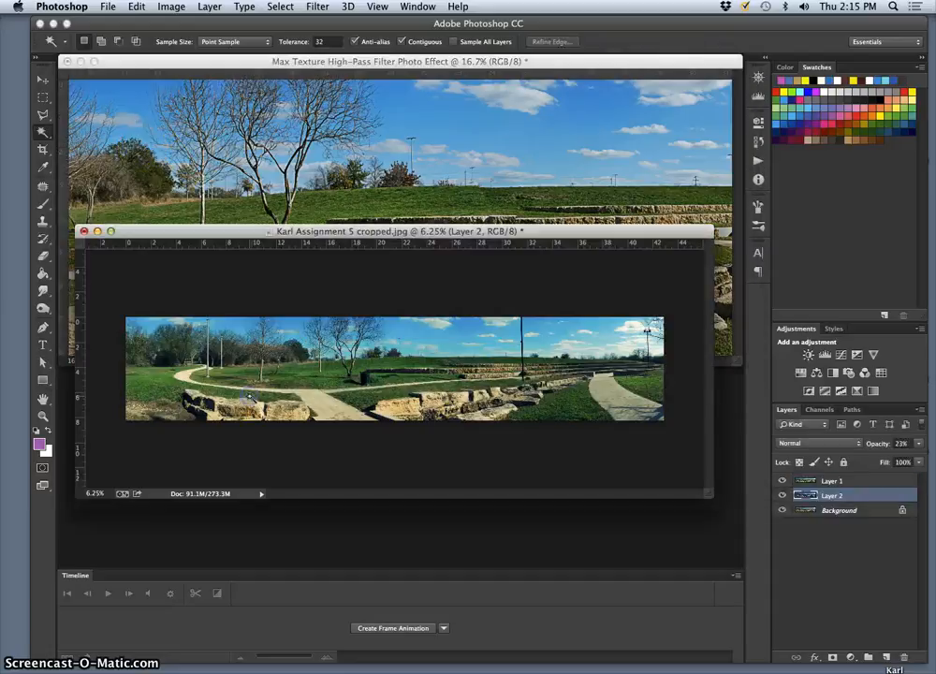
key(super+v)
Close the Max Texture High-Pass Filter document without saving and move the cropped panorama's window up in the workspace.
click(241, 170)
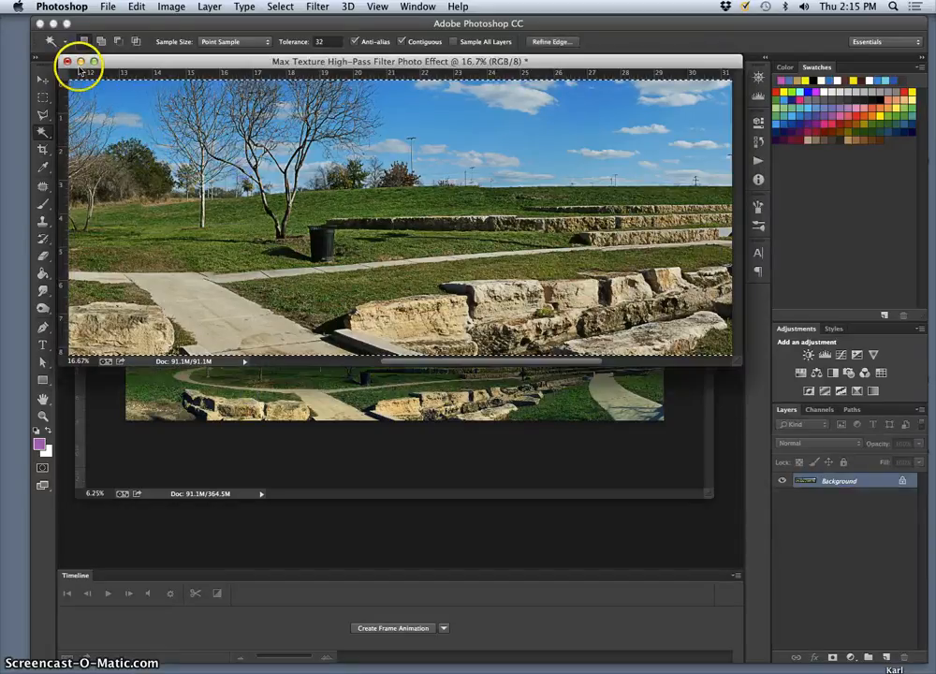
click(67, 62)
click(425, 247)
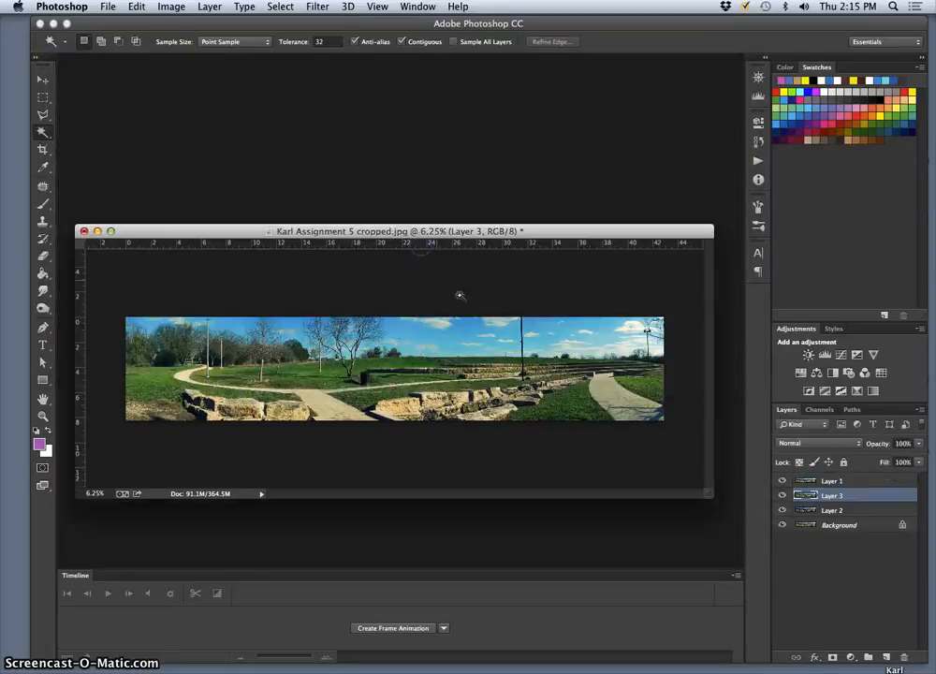
drag(497, 231, 493, 69)
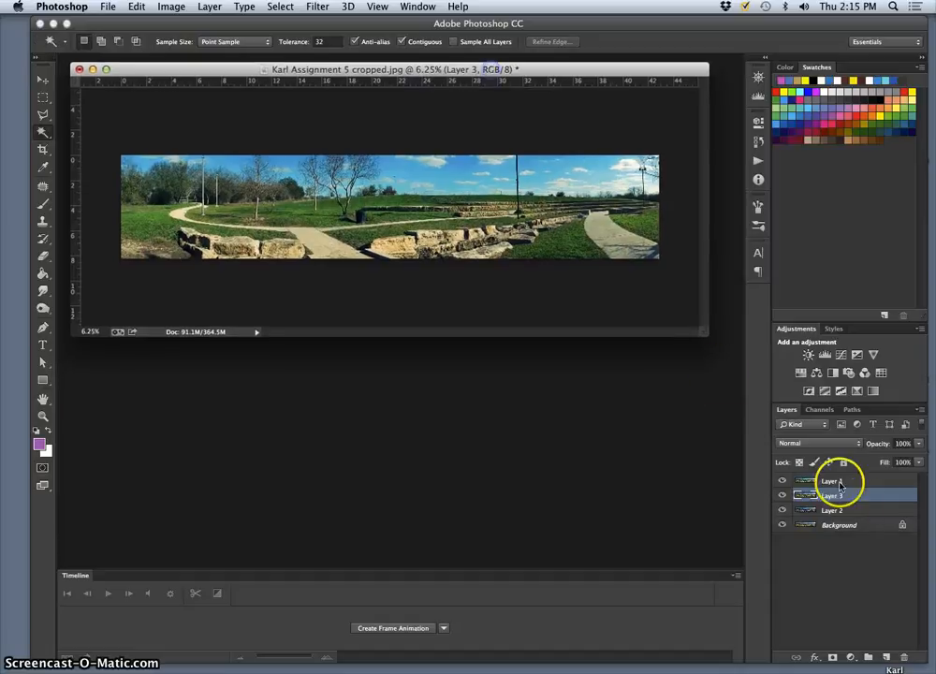
Move Layer 3 to the top of the layer stack and reduce its opacity to 67%.
drag(850, 503, 842, 479)
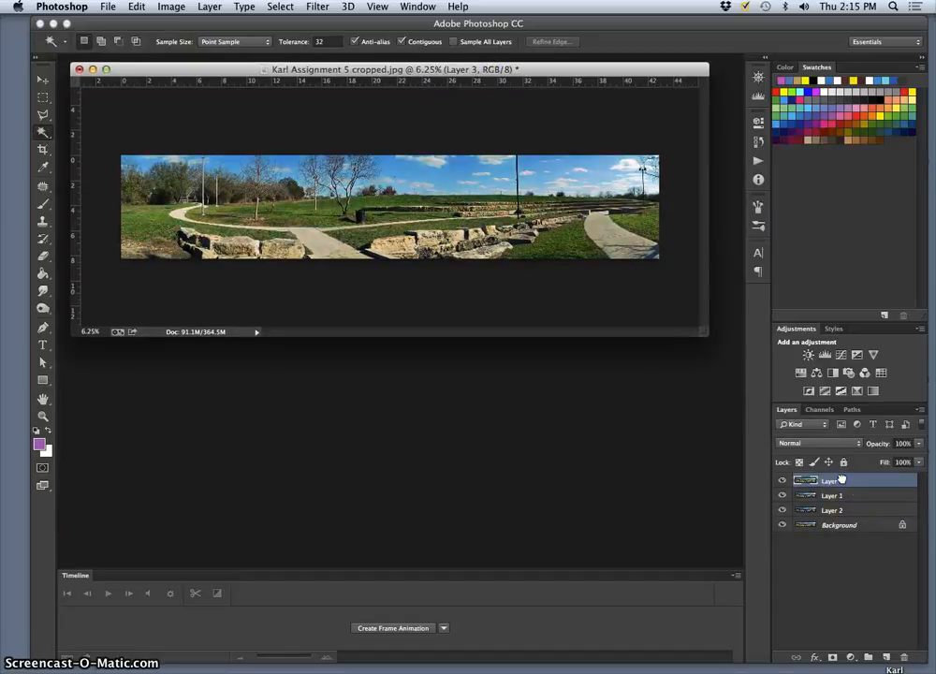
click(917, 444)
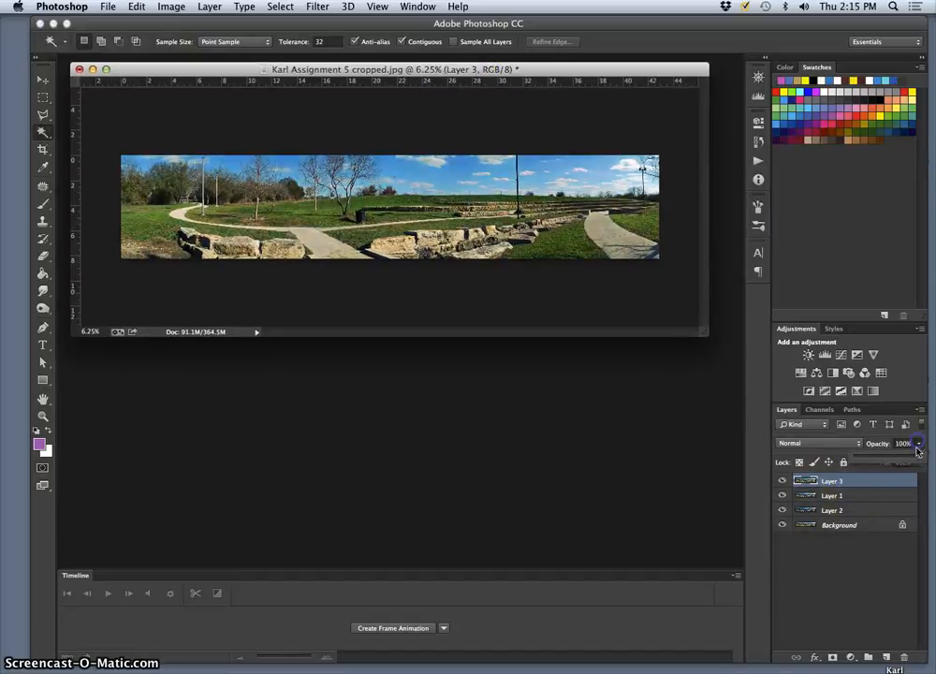
drag(889, 456, 901, 456)
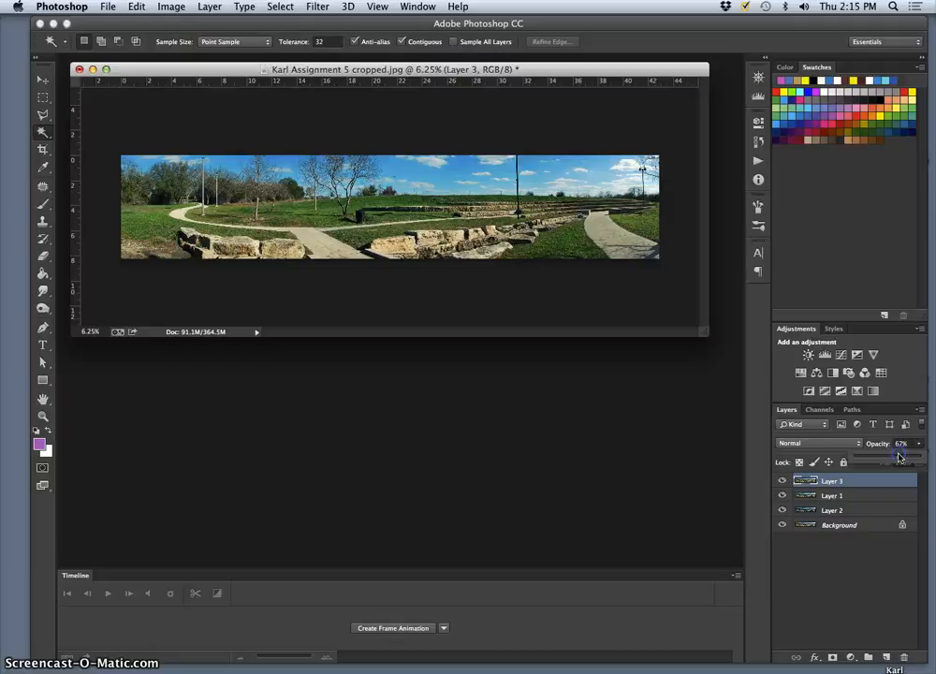
Compare Layer 3 at different opacities up close, restore it to 100% opacity and set its blend mode to Pin Light.
key(super+plus)
key(super+plus)
key(super+plus)
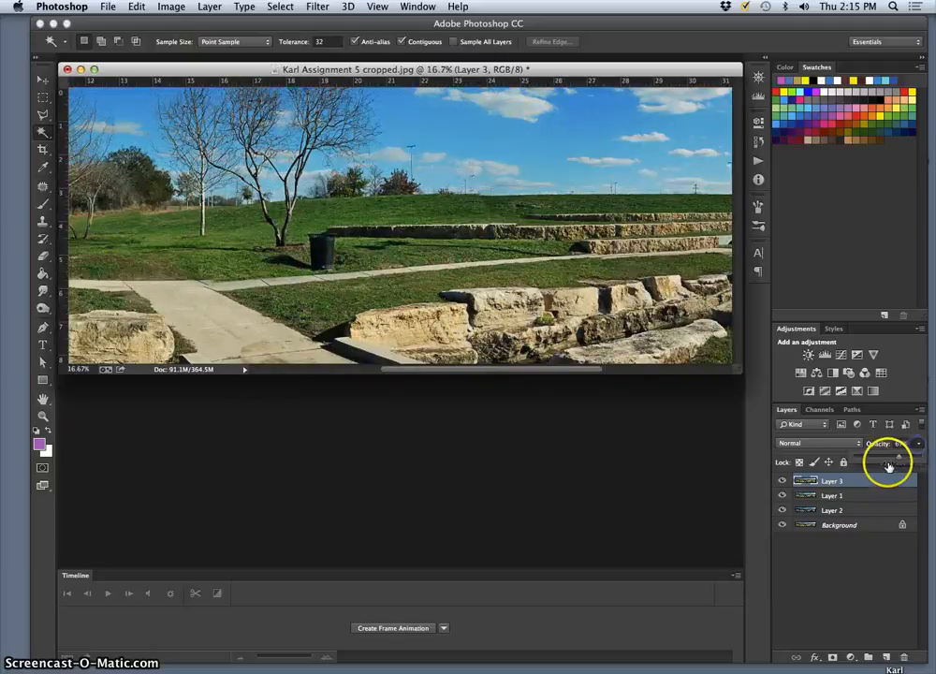
drag(889, 465, 933, 460)
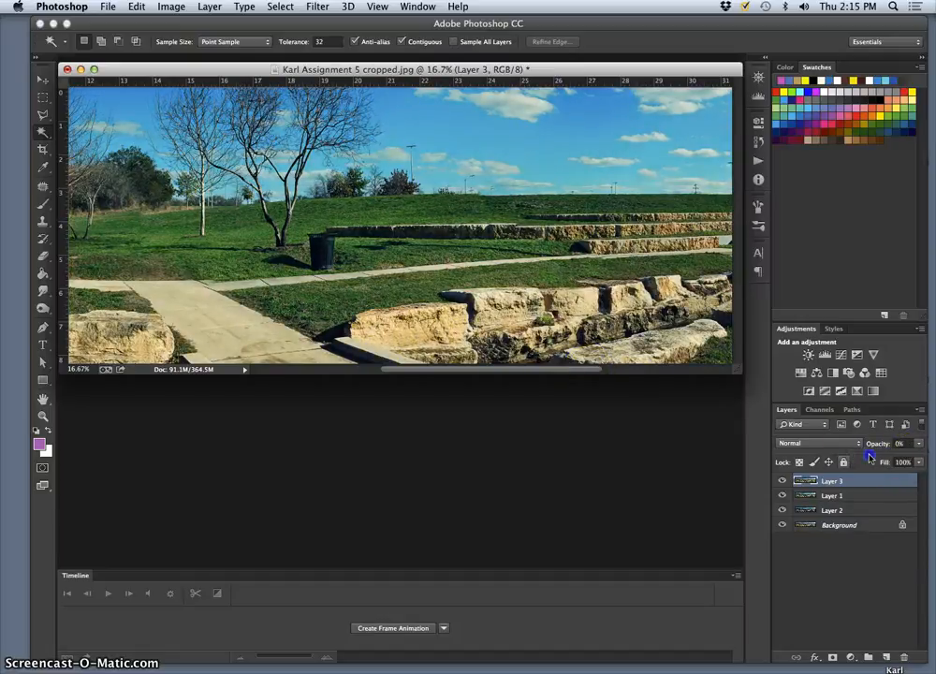
click(918, 448)
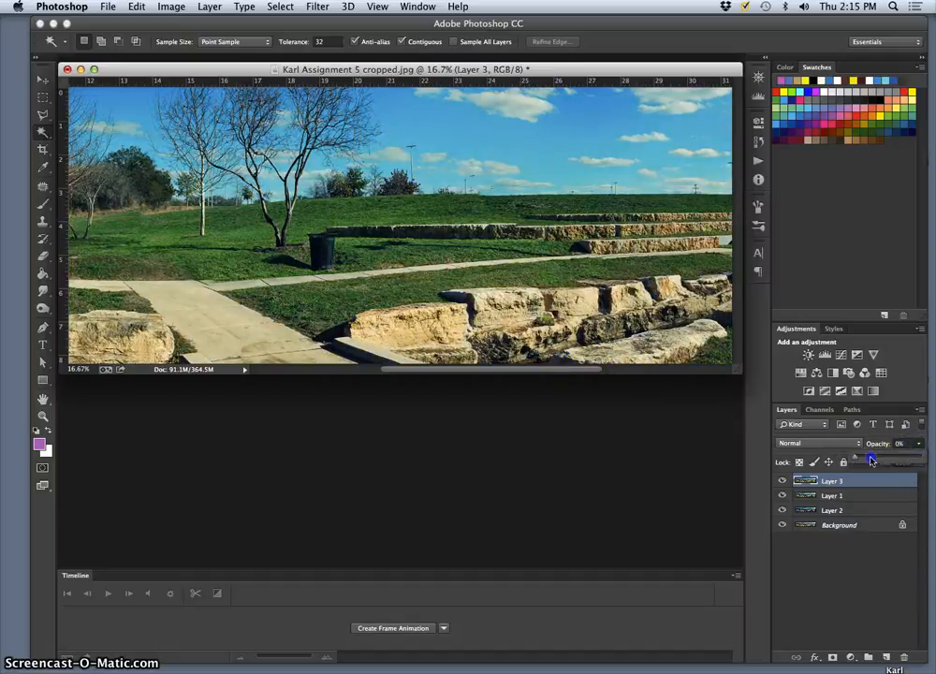
drag(871, 461, 923, 458)
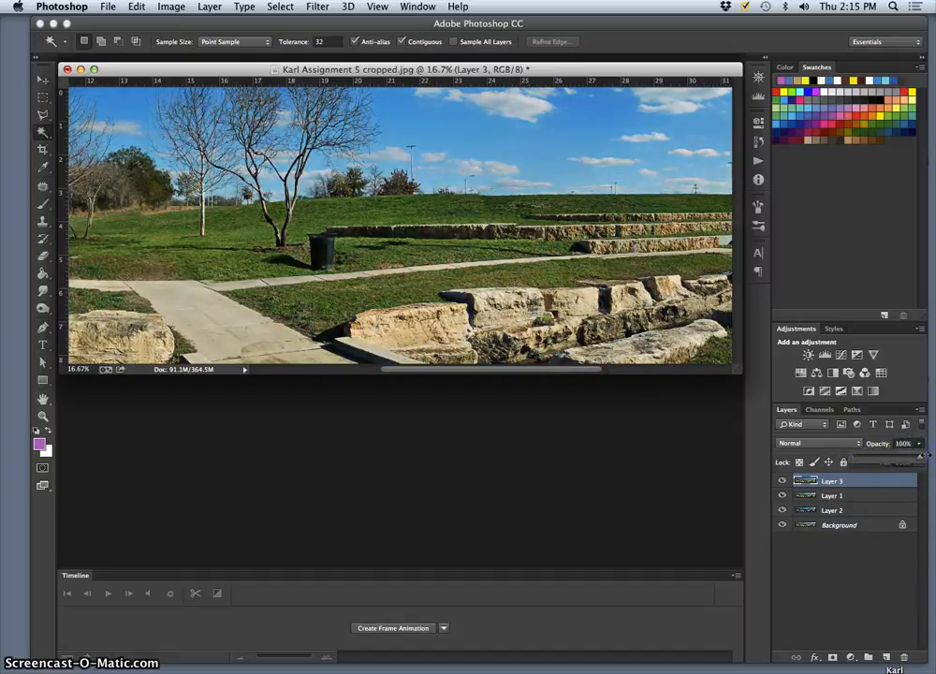
click(803, 445)
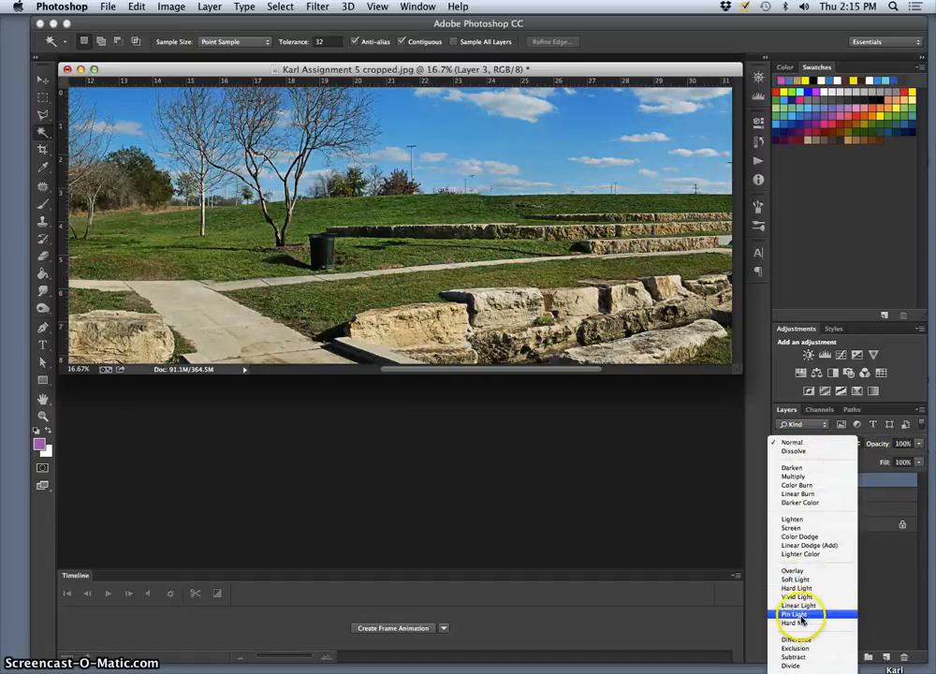
click(801, 615)
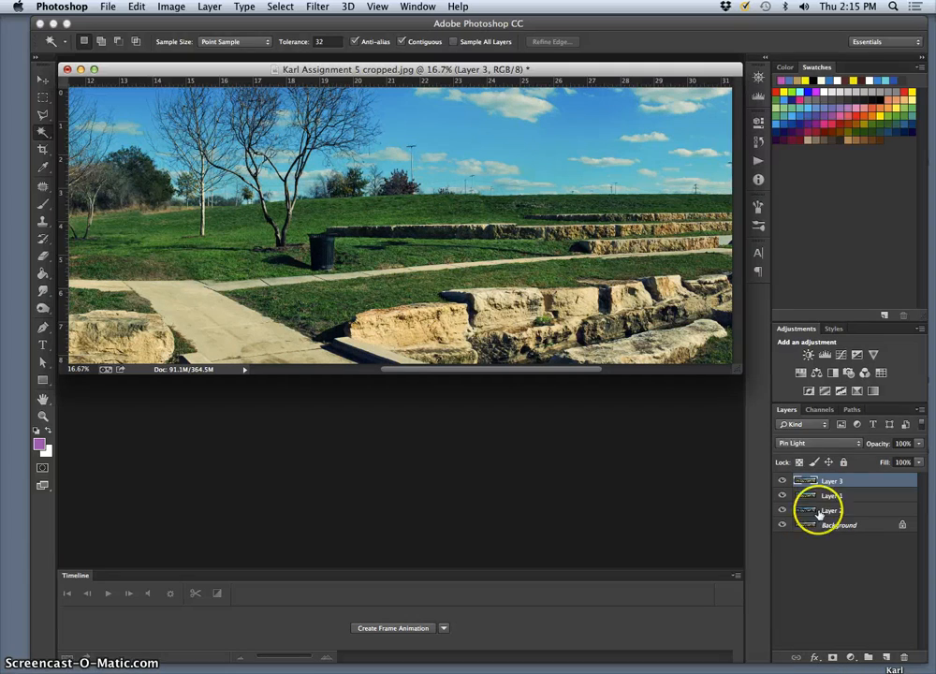
Toggle Layer 3's visibility and examine its effect on the rocks and grass up close.
click(783, 481)
click(783, 481)
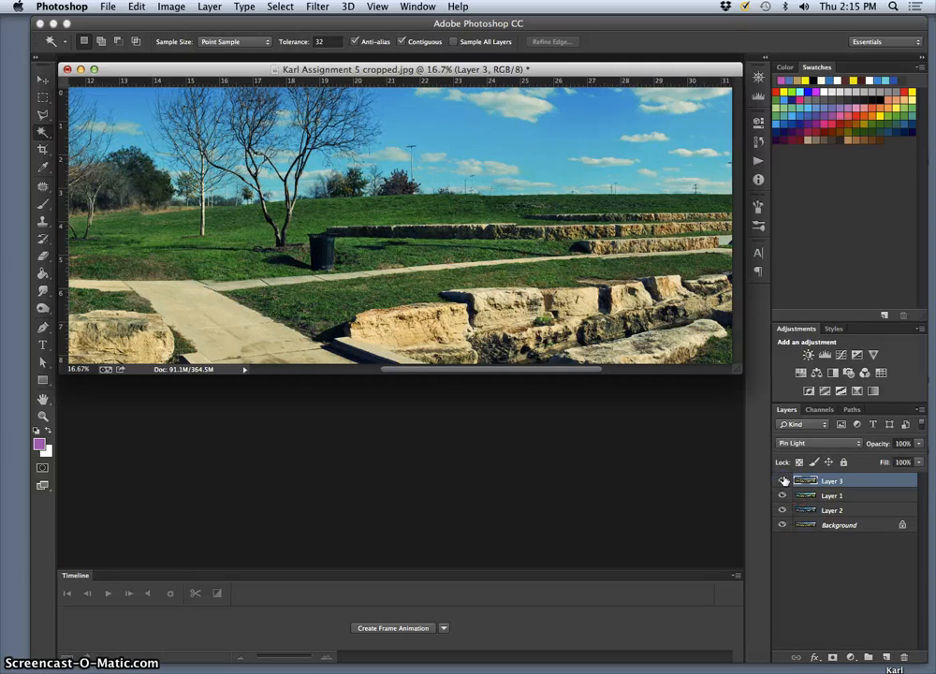
key(super+equal)
key(super+equal)
key(super+equal)
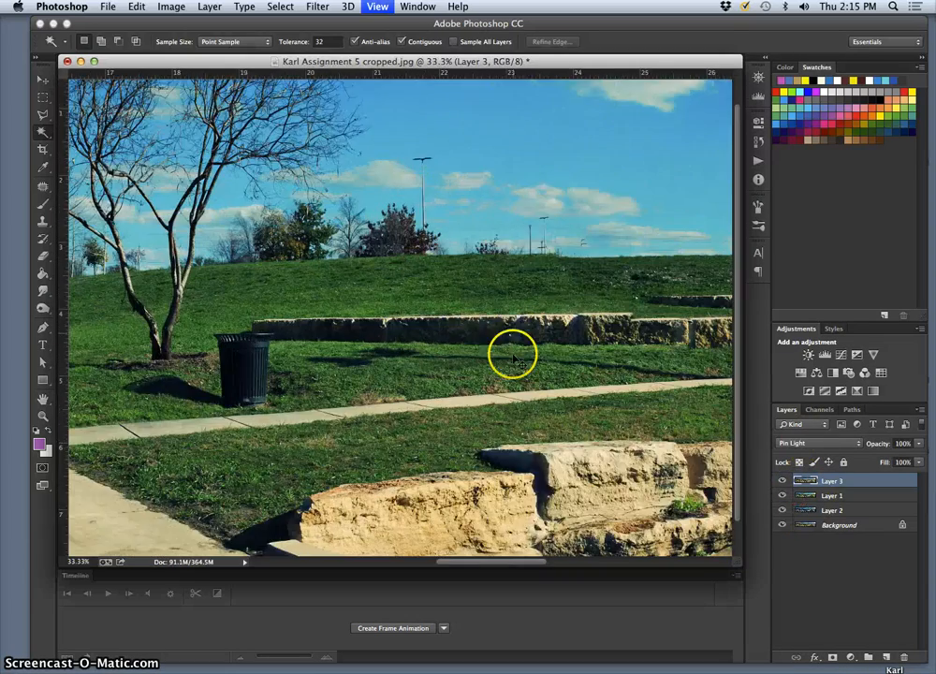
scroll(532, 438, down, 5)
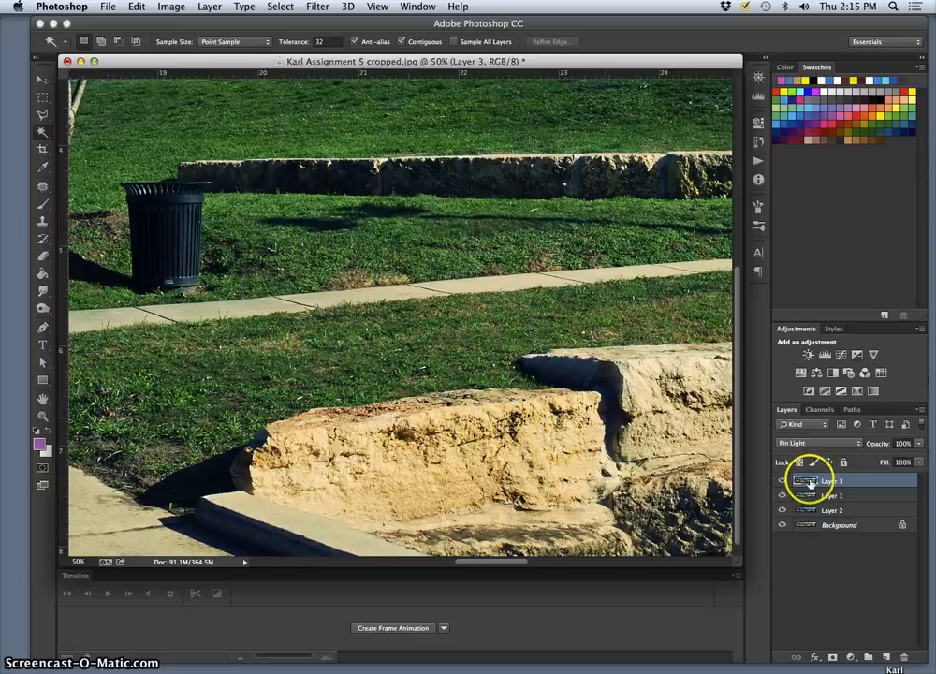
click(782, 482)
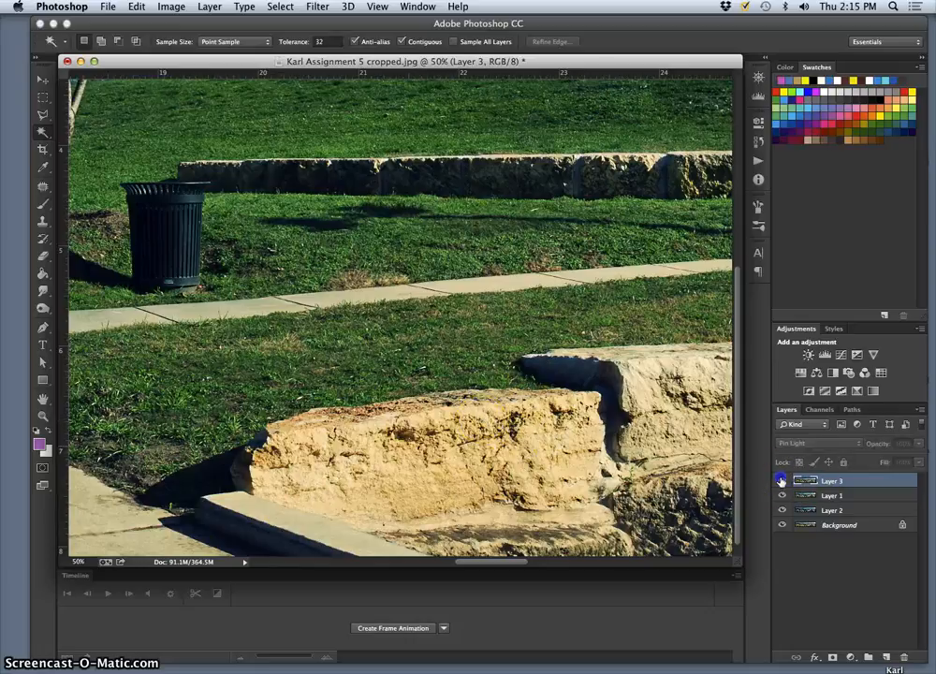
Try the Soft Light blend mode on Layer 3 and compare the image with the layer hidden and shown.
click(796, 442)
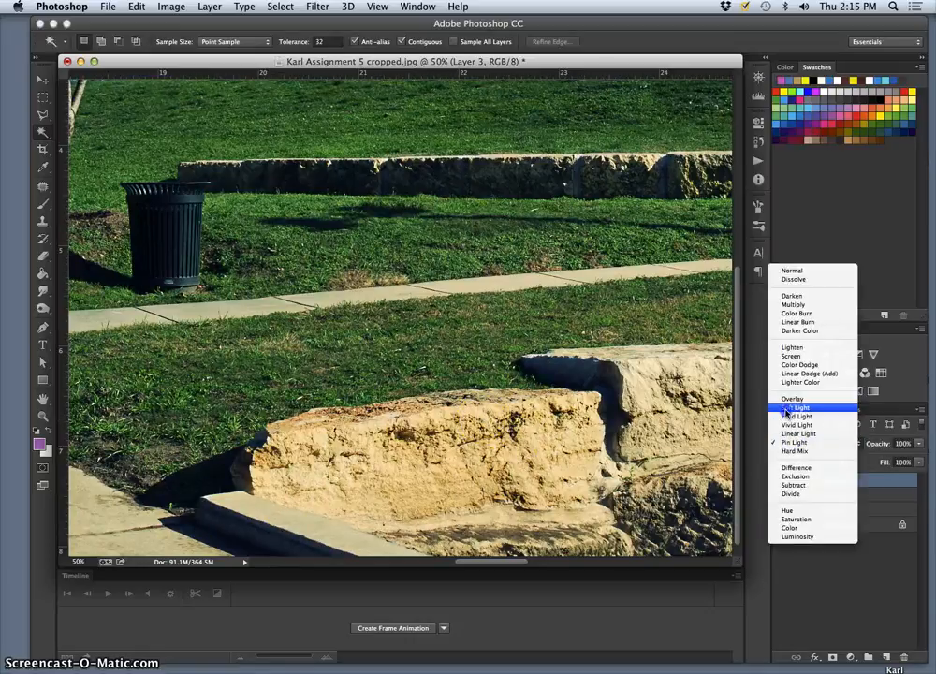
click(787, 409)
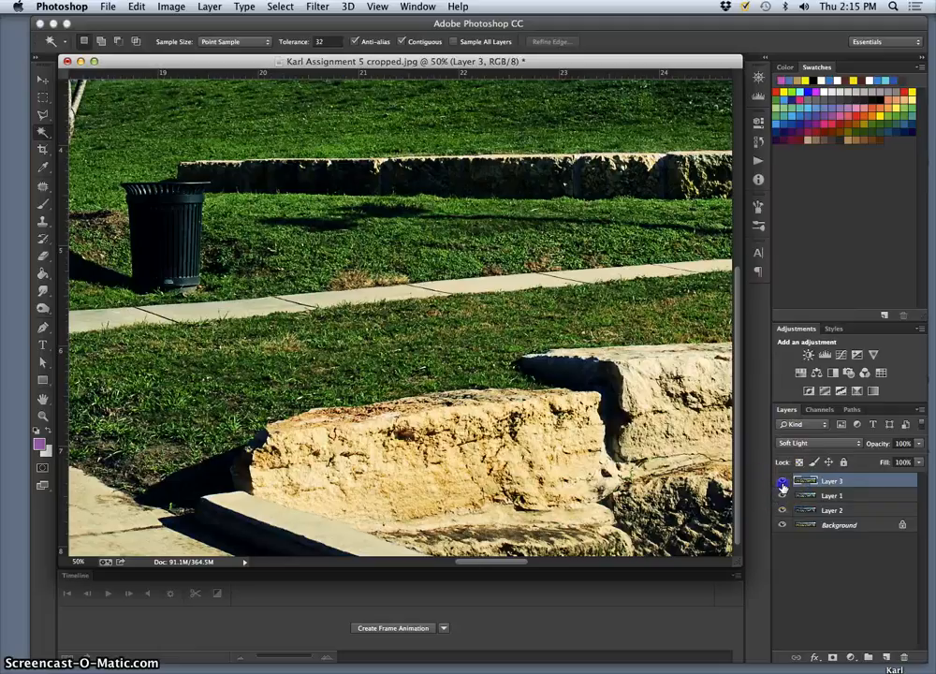
click(783, 484)
click(783, 484)
click(783, 484)
click(783, 484)
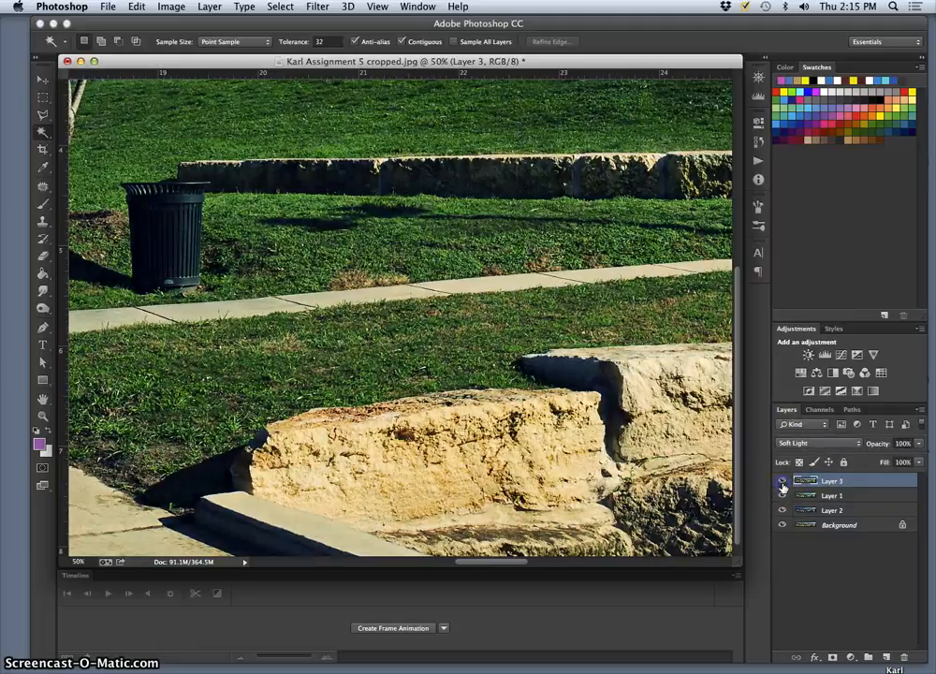
click(782, 485)
click(783, 481)
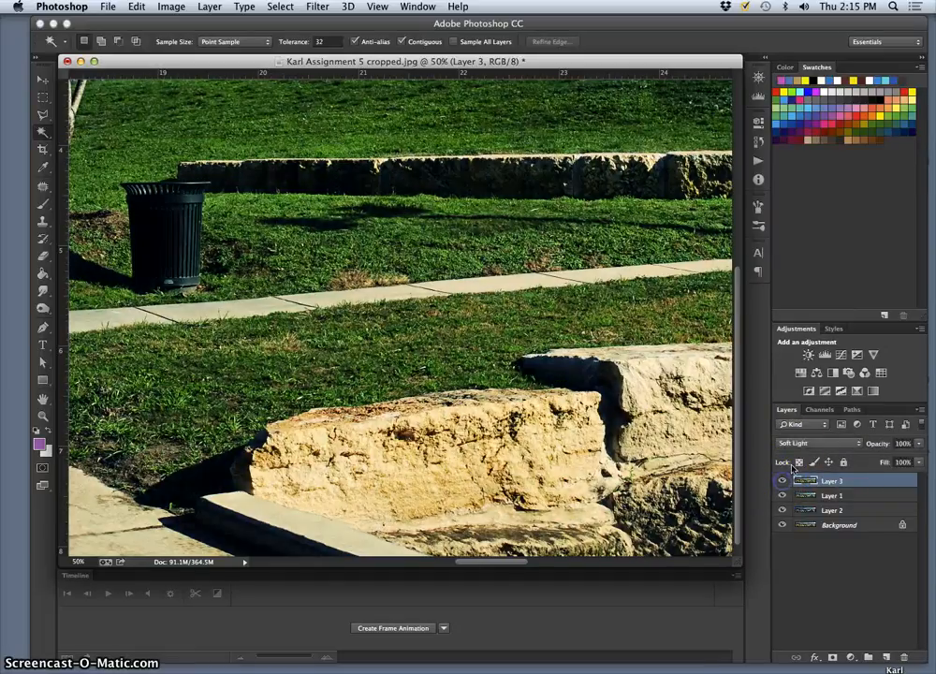
Try the Overlay blend mode on Layer 3, and return the layer to Pin Light.
click(801, 447)
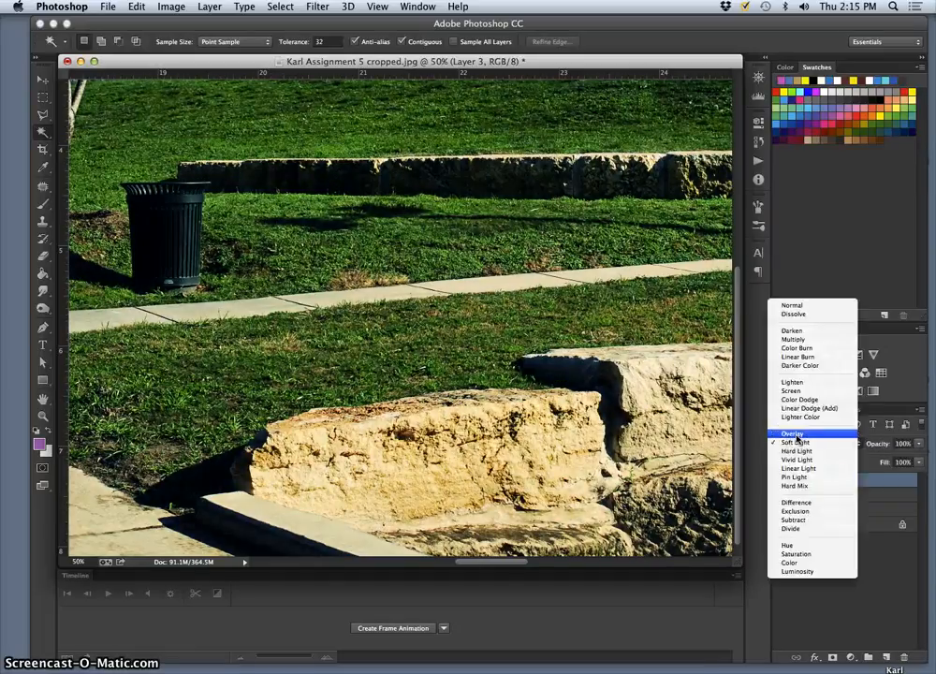
click(794, 435)
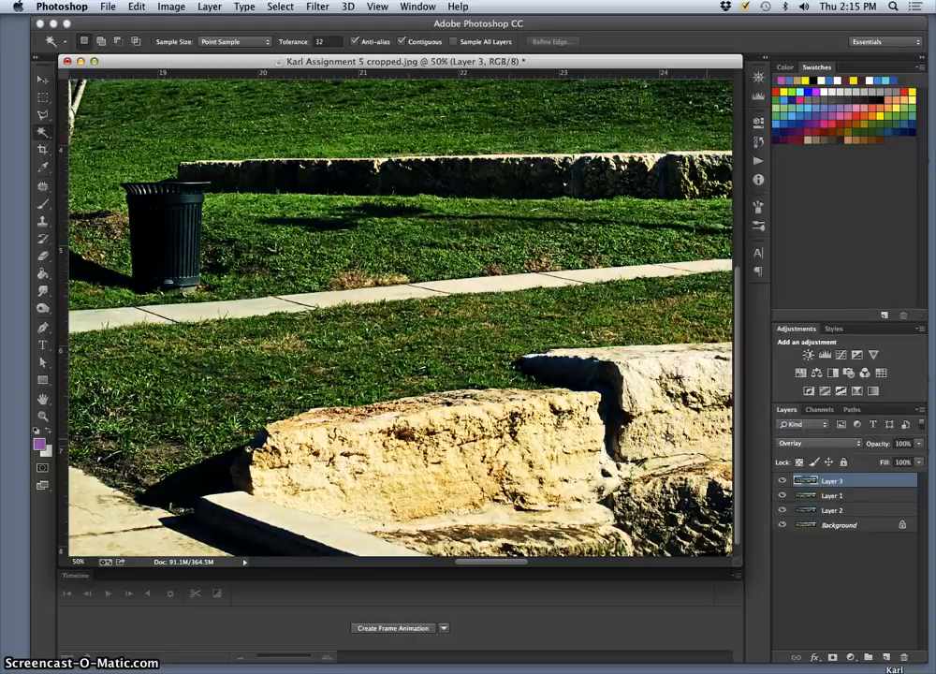
click(813, 443)
click(807, 488)
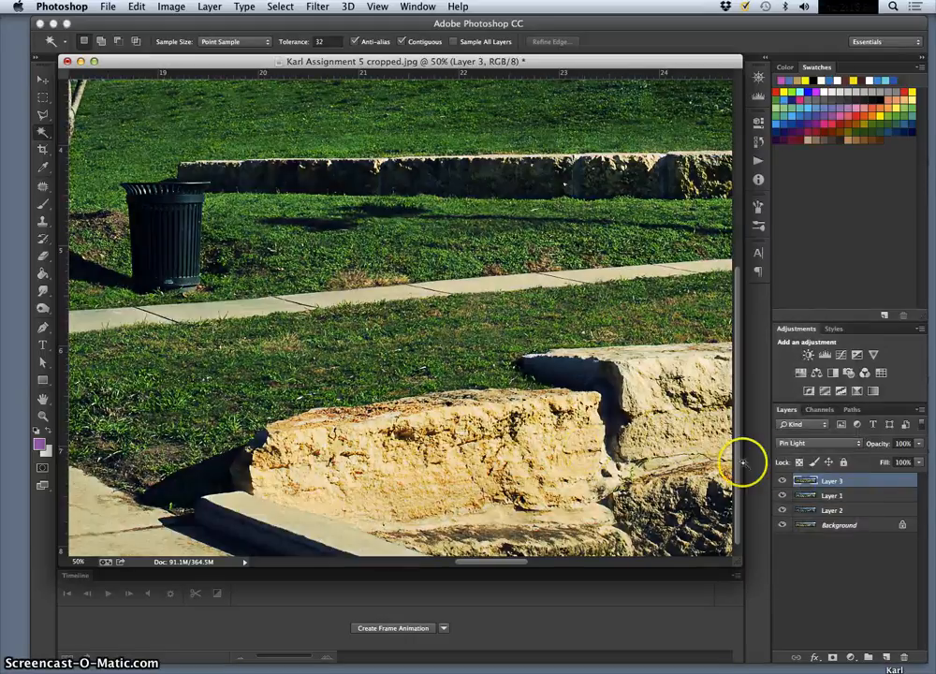
Compare the close-up of the rocks and trash can with Layer 3 hidden and shown in Pin Light mode.
click(782, 481)
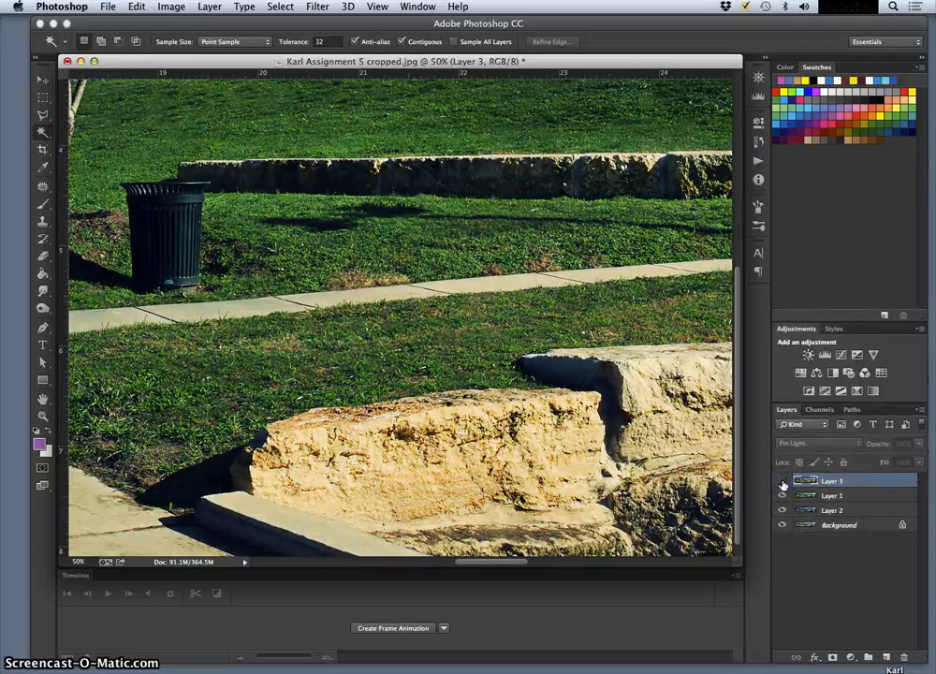
click(783, 481)
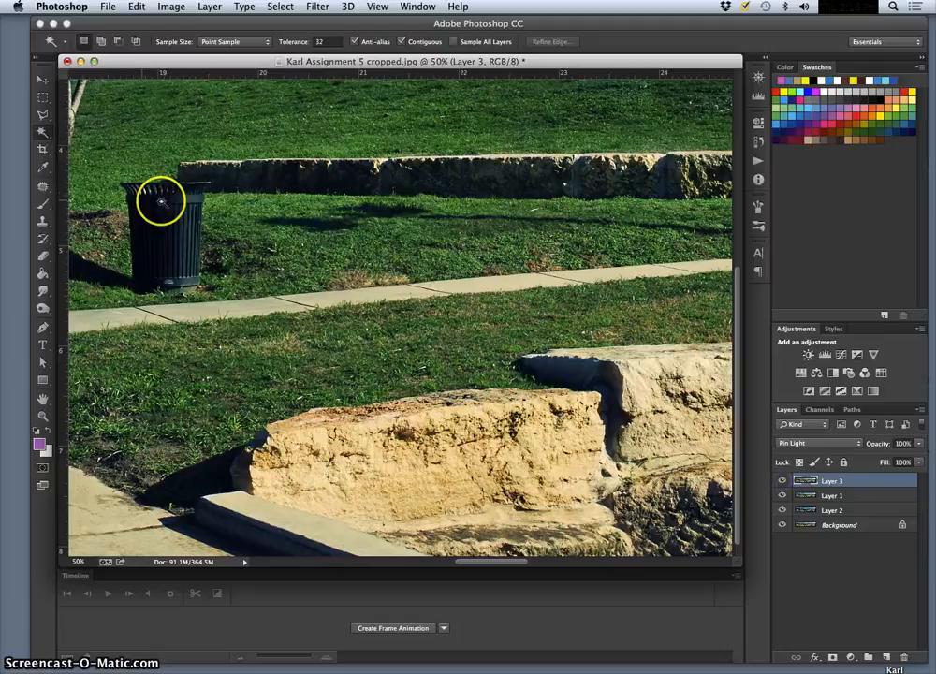
click(782, 484)
click(782, 483)
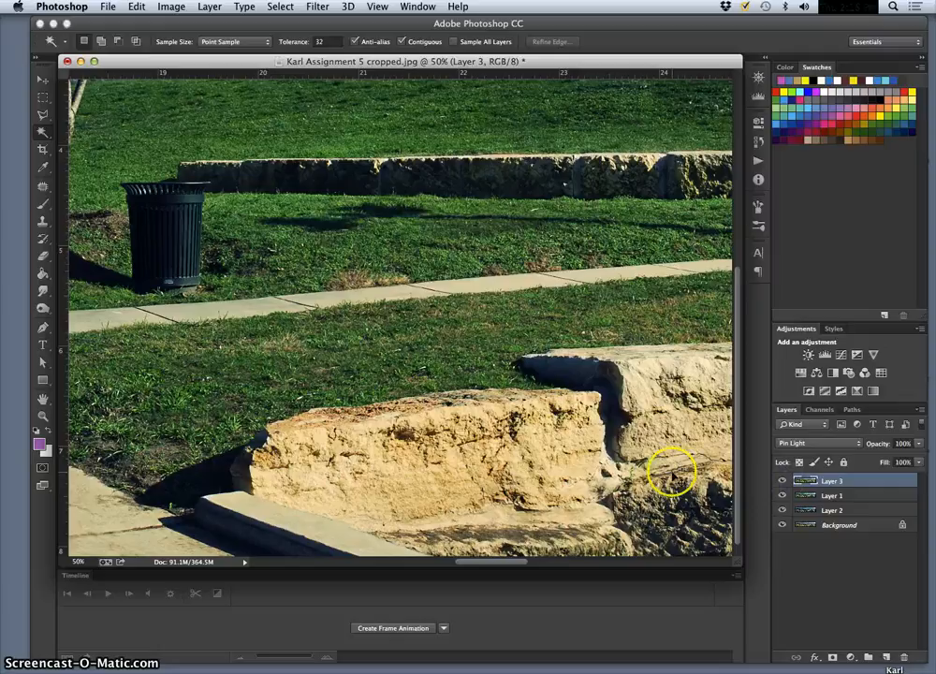
Check Layer 3's effect at smaller magnifications and view the whole panorama inside an enlarged document window.
key(super+minus)
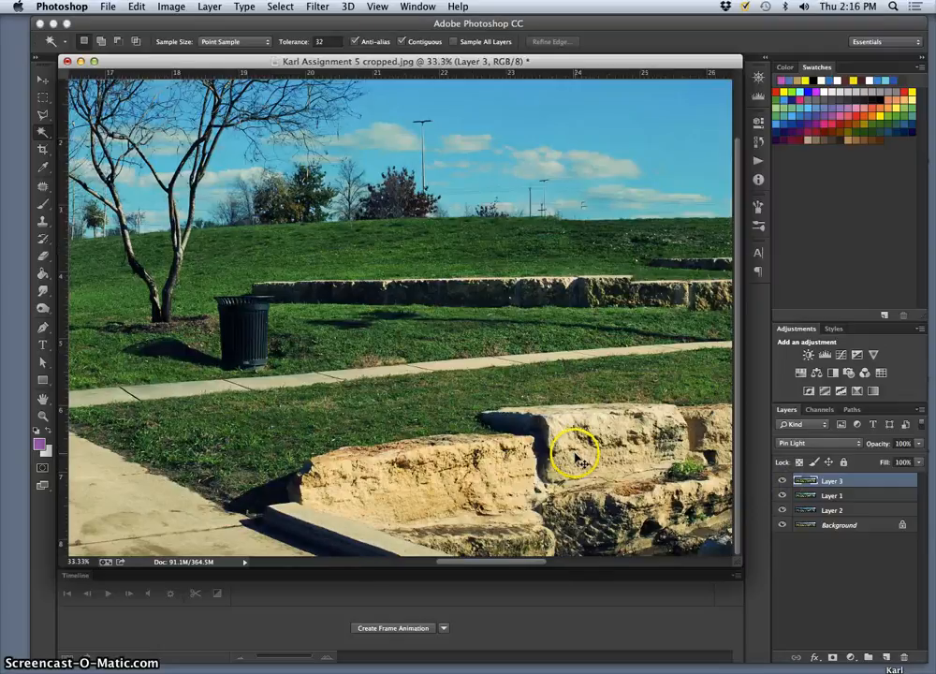
key(super+minus)
key(super+minus)
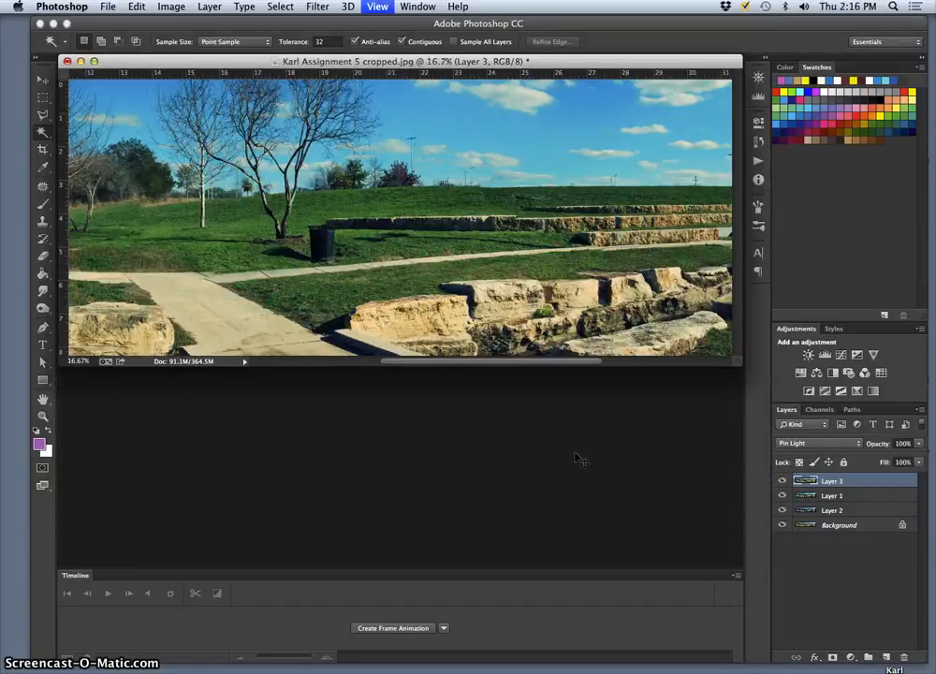
key(super+minus)
click(783, 481)
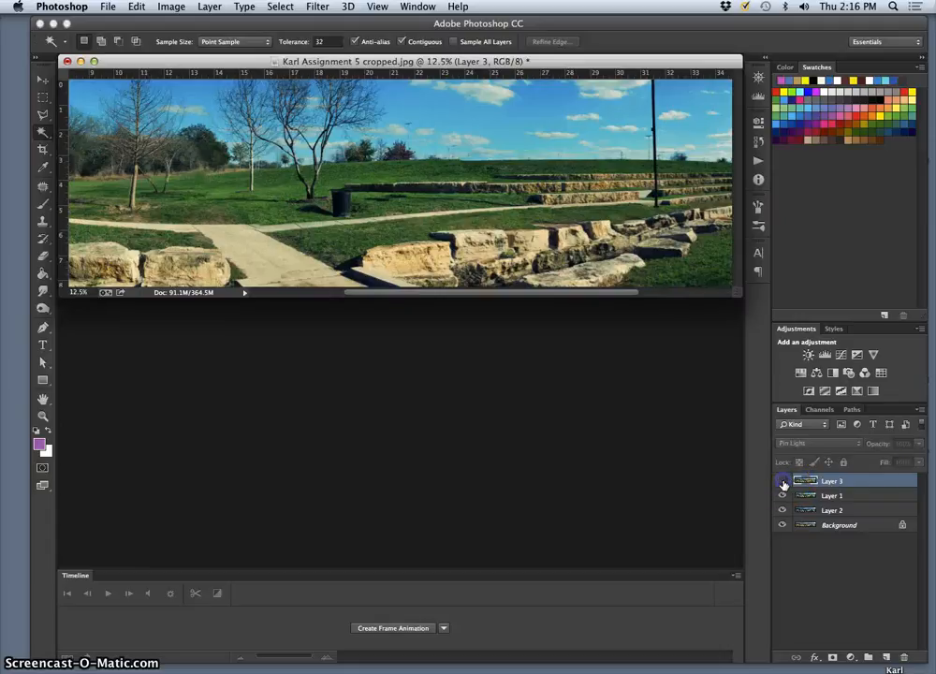
click(783, 481)
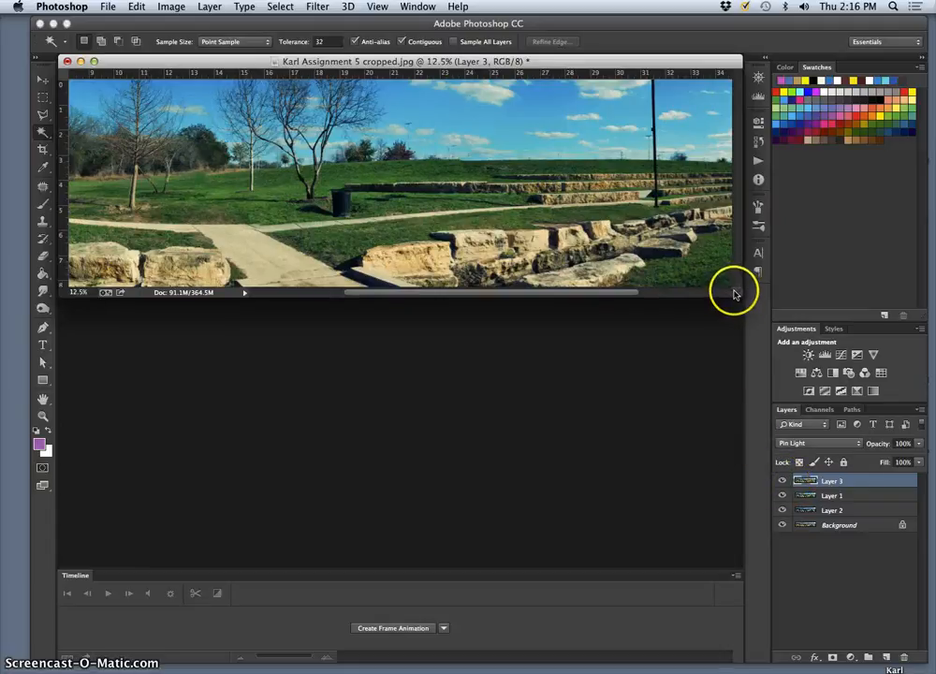
drag(744, 310, 804, 431)
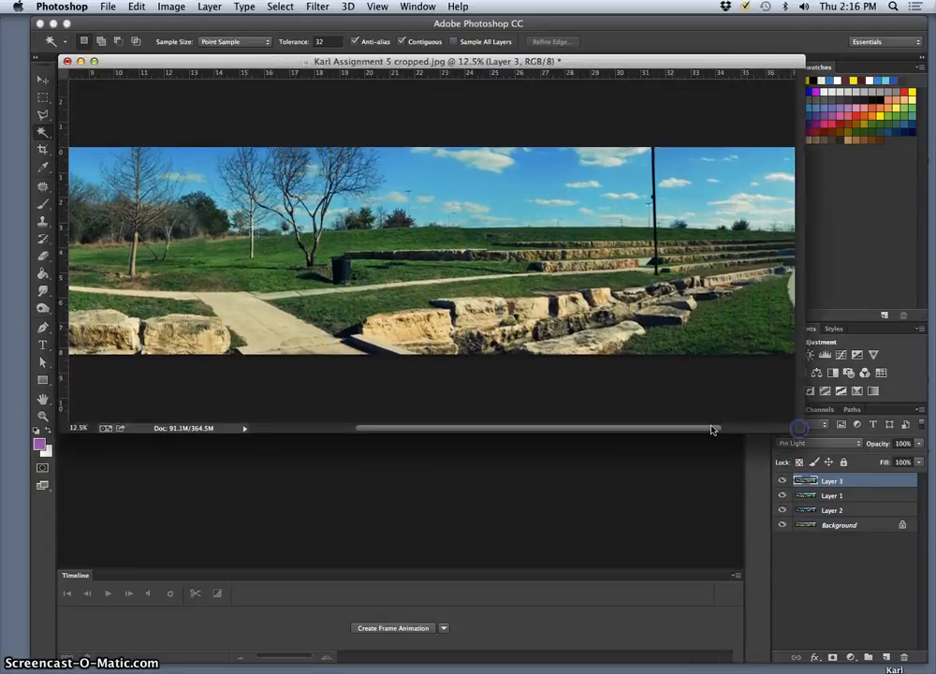
key(super+minus)
key(super+minus)
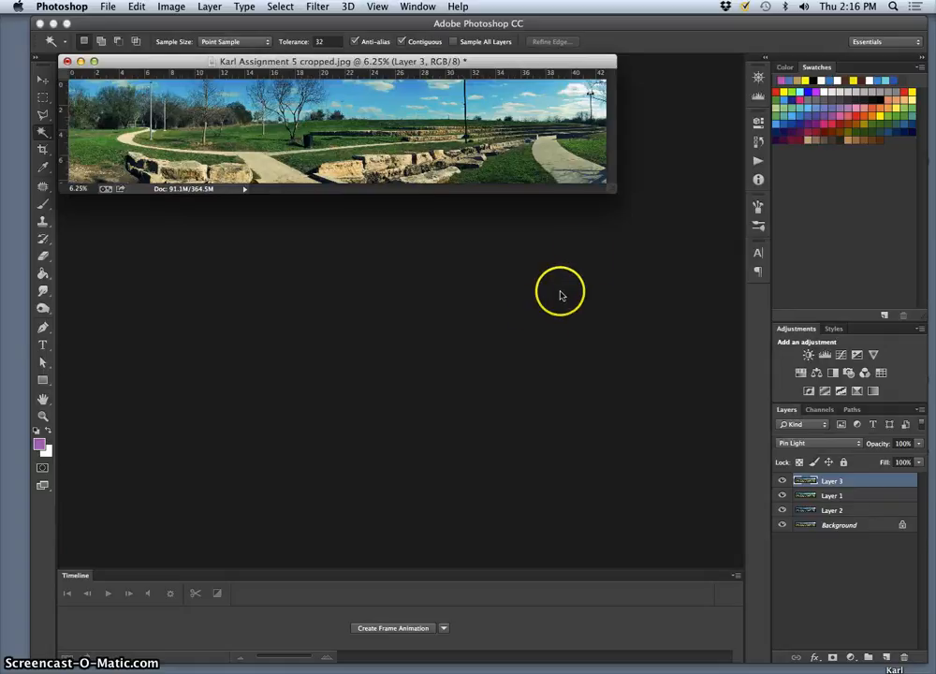
drag(613, 189, 758, 328)
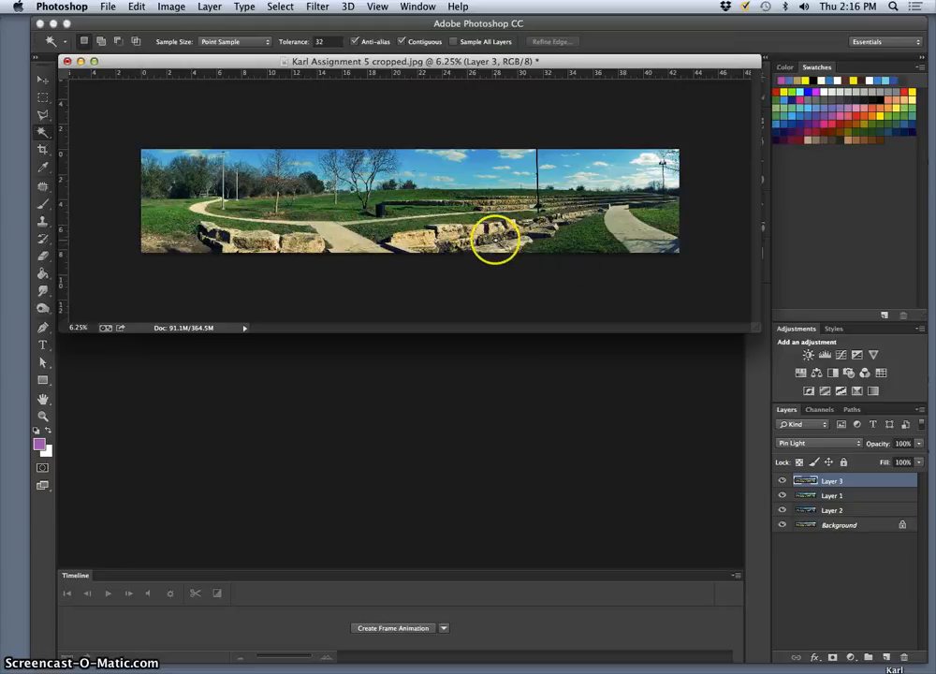
Save the panorama to the Desktop as a TIFF with its layers, using LZW image compression and RLE layer compression.
click(108, 7)
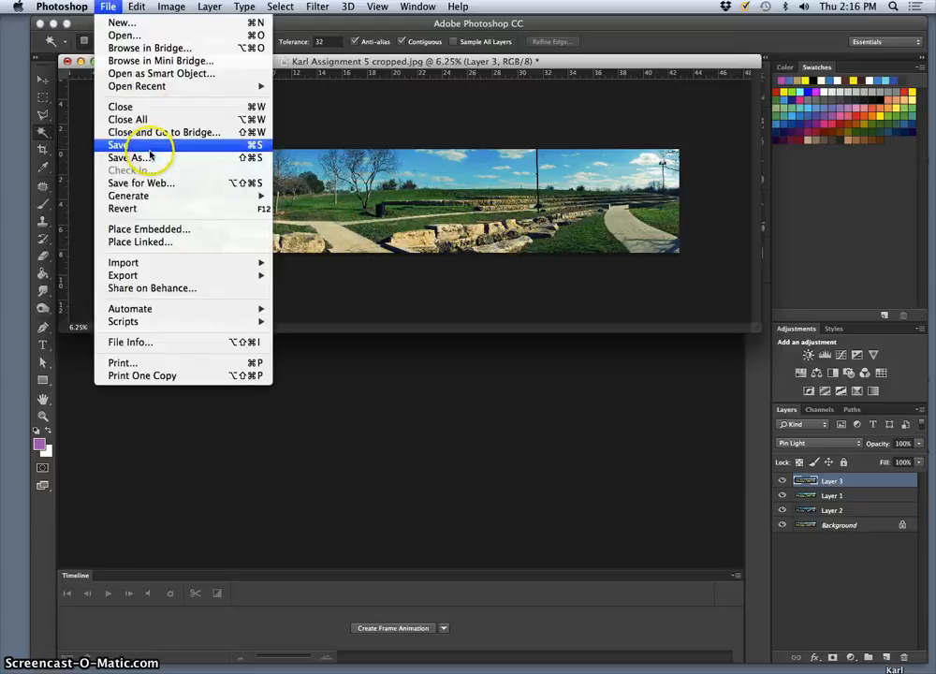
click(155, 157)
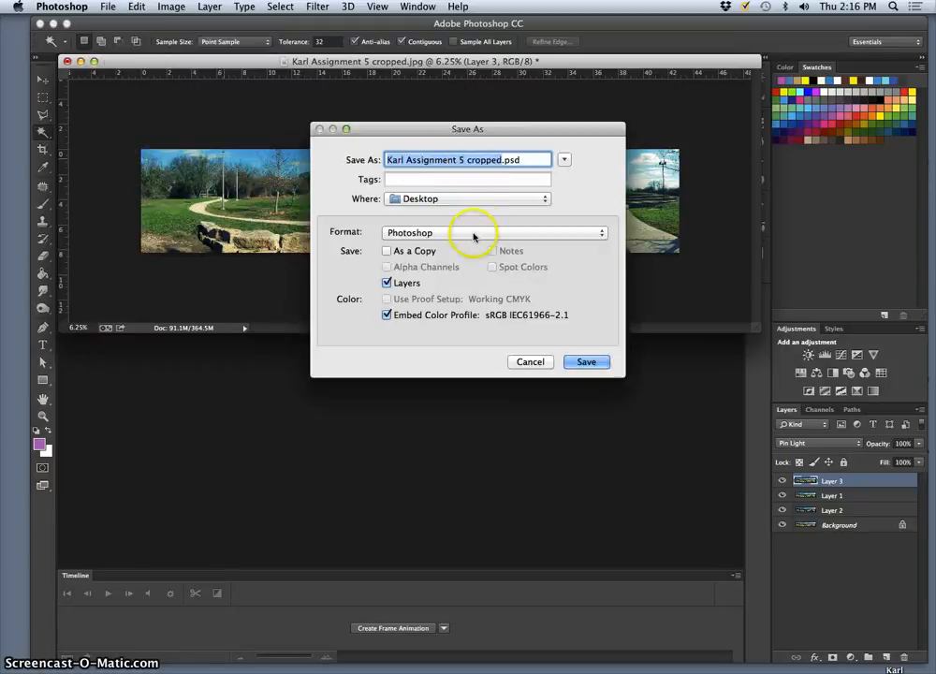
click(471, 232)
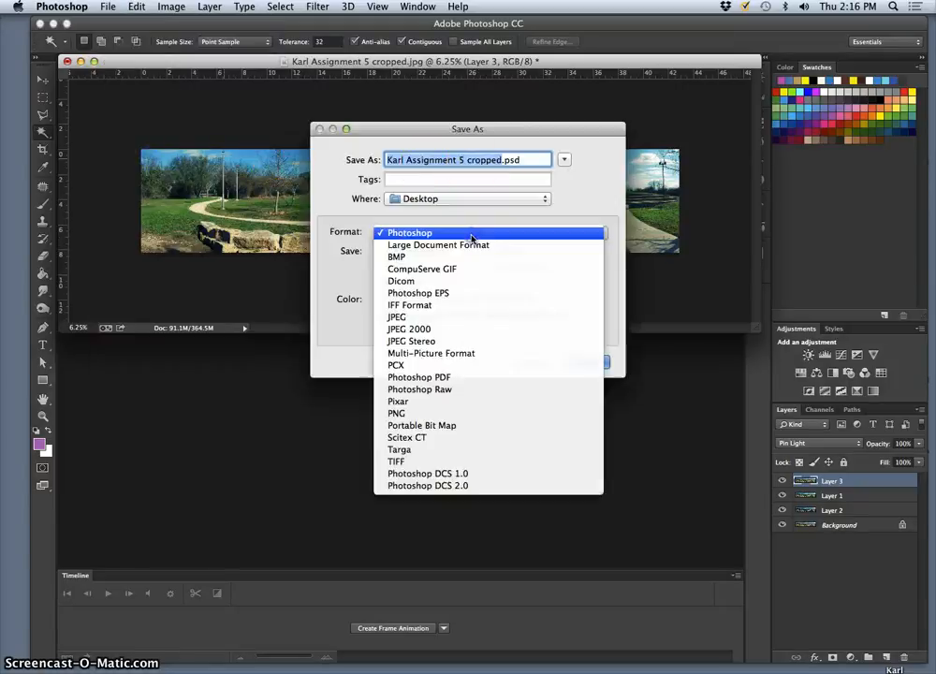
click(426, 461)
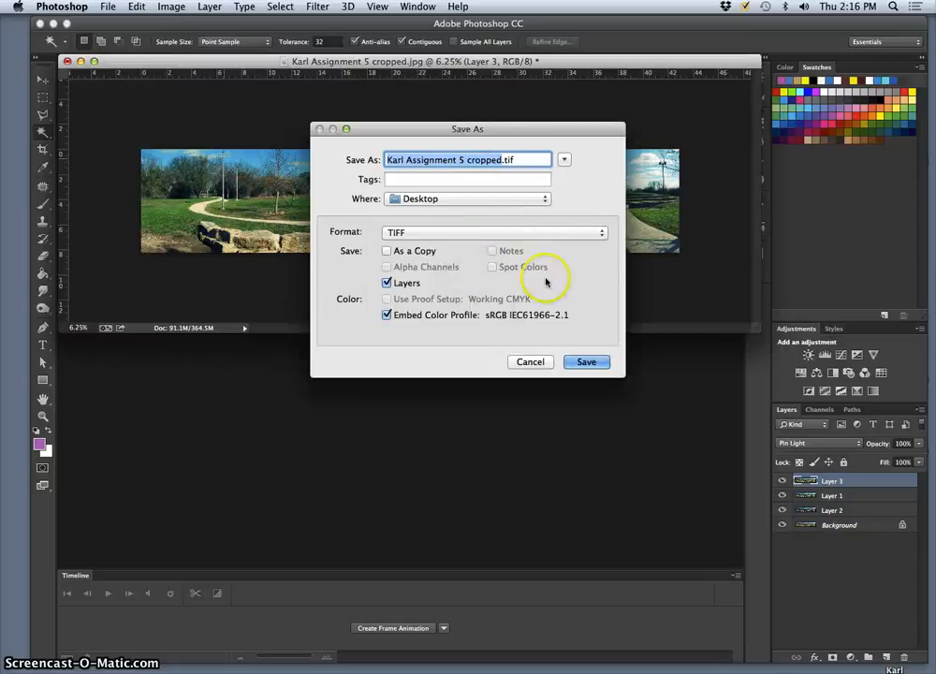
click(586, 361)
key(Return)
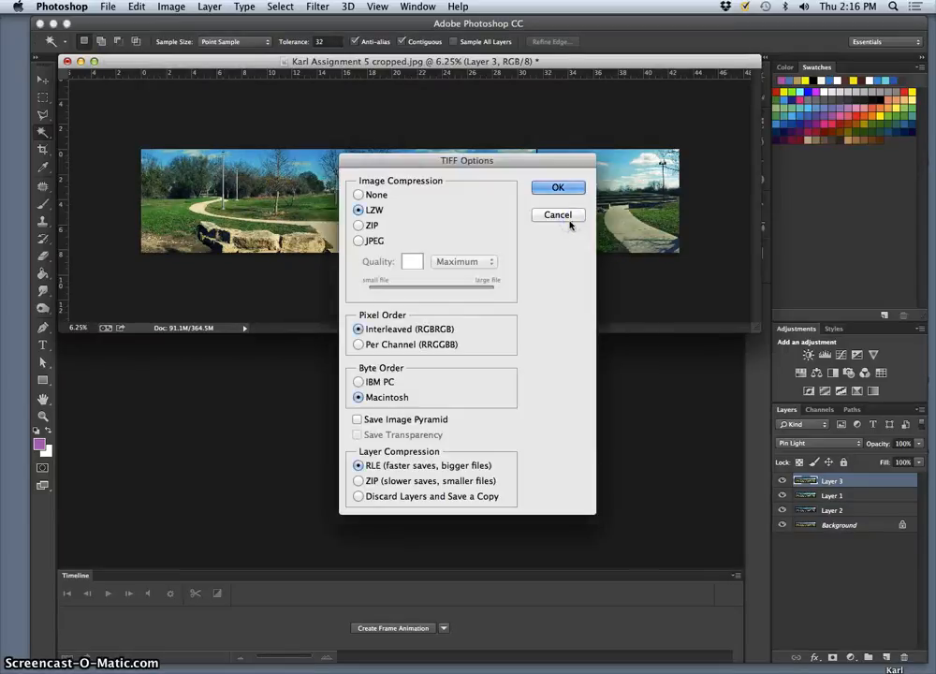
click(558, 189)
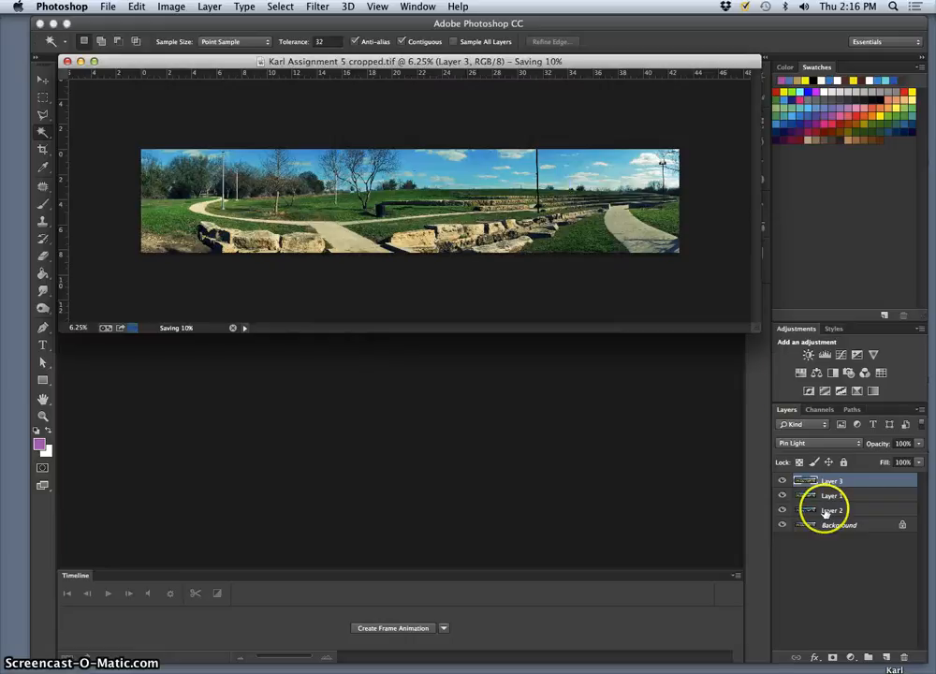
Hide Layers 3, 1 and 2 to view the original background, and show all three again for comparison.
drag(783, 481, 784, 510)
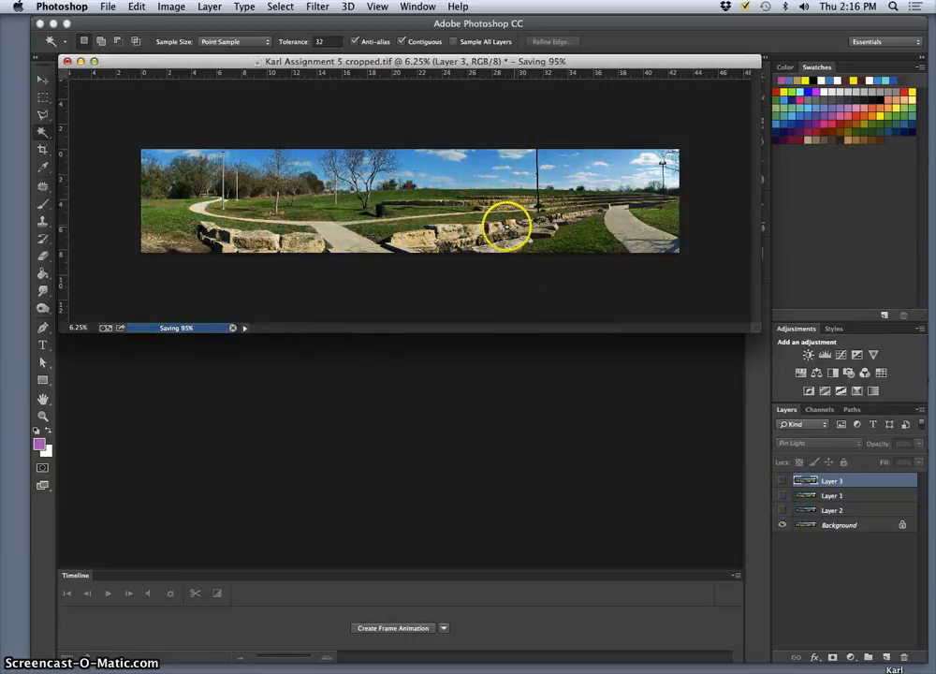
click(782, 513)
click(782, 482)
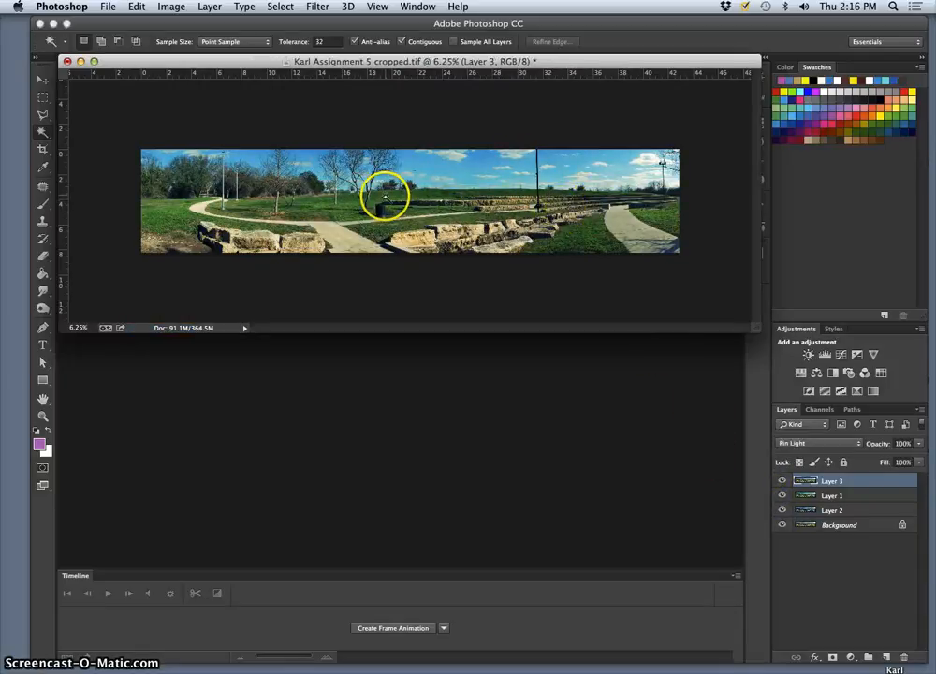
Save the panorama to the Desktop as a JPEG, replacing "cropped" with "final" in the file name.
click(109, 8)
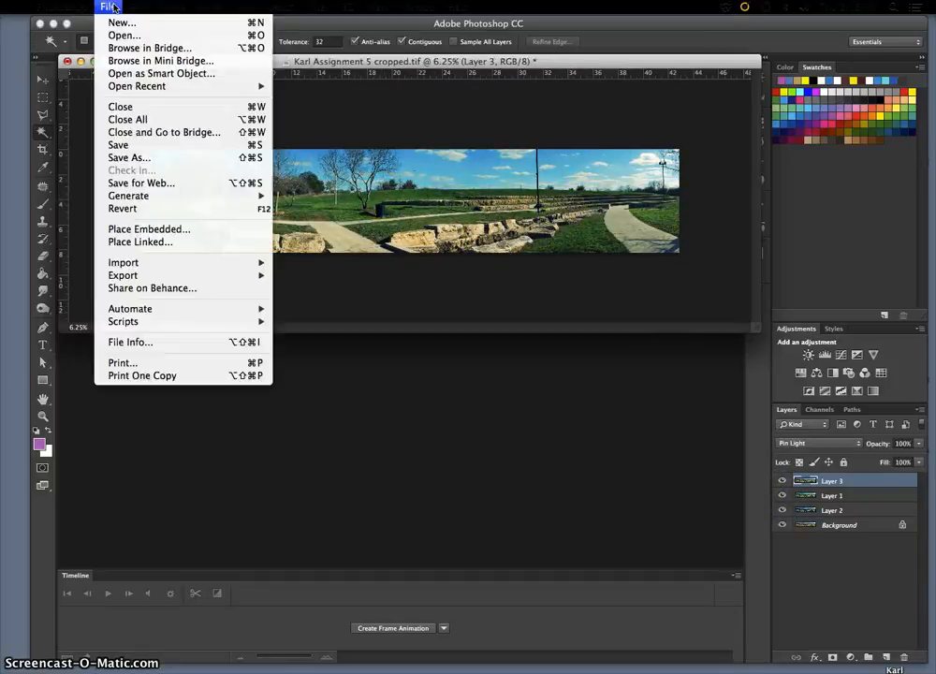
click(147, 158)
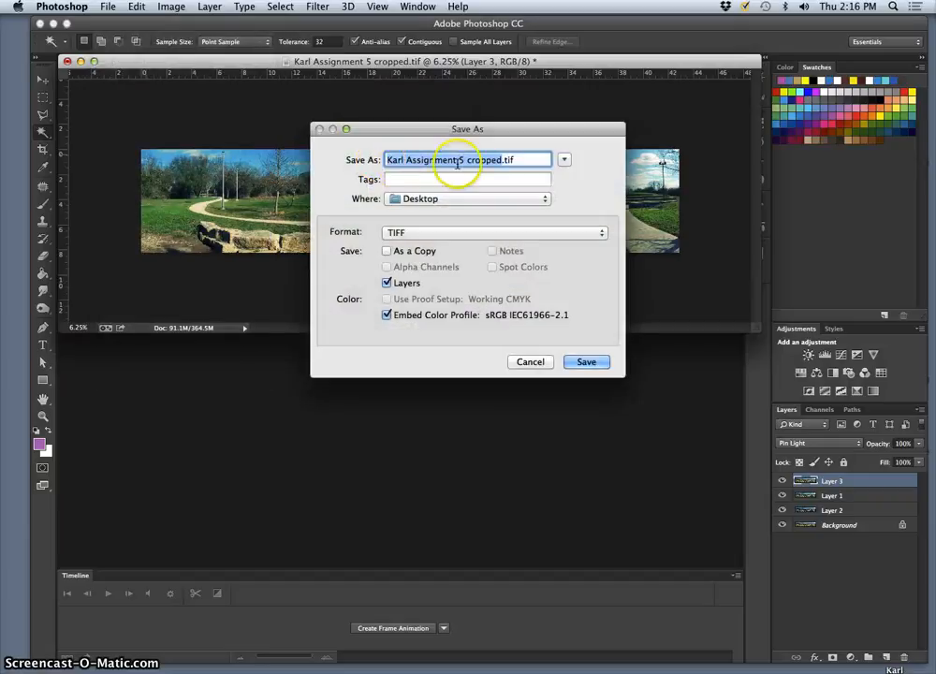
click(460, 158)
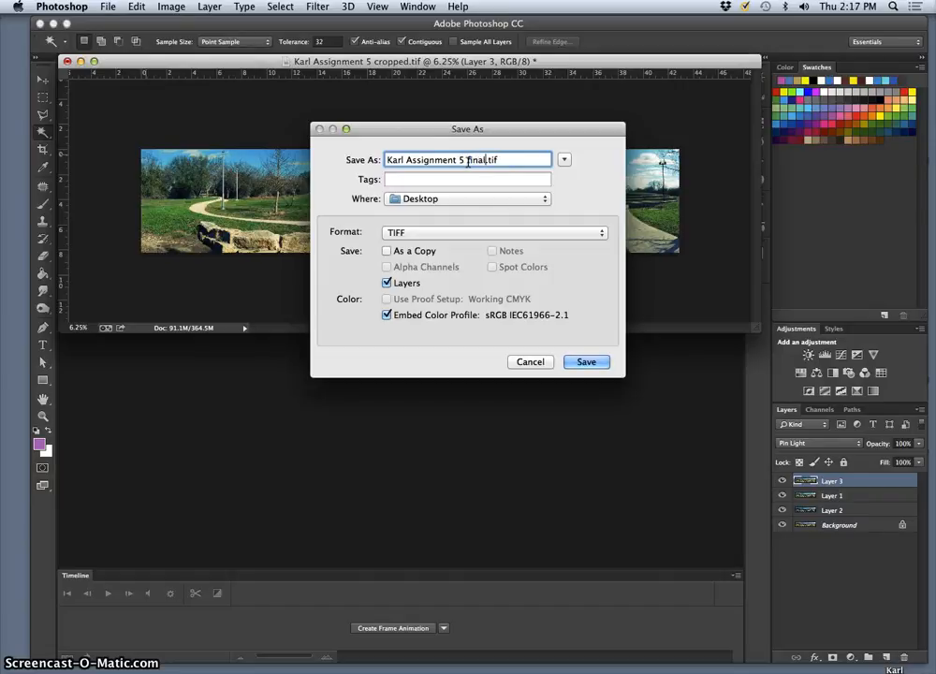
click(427, 235)
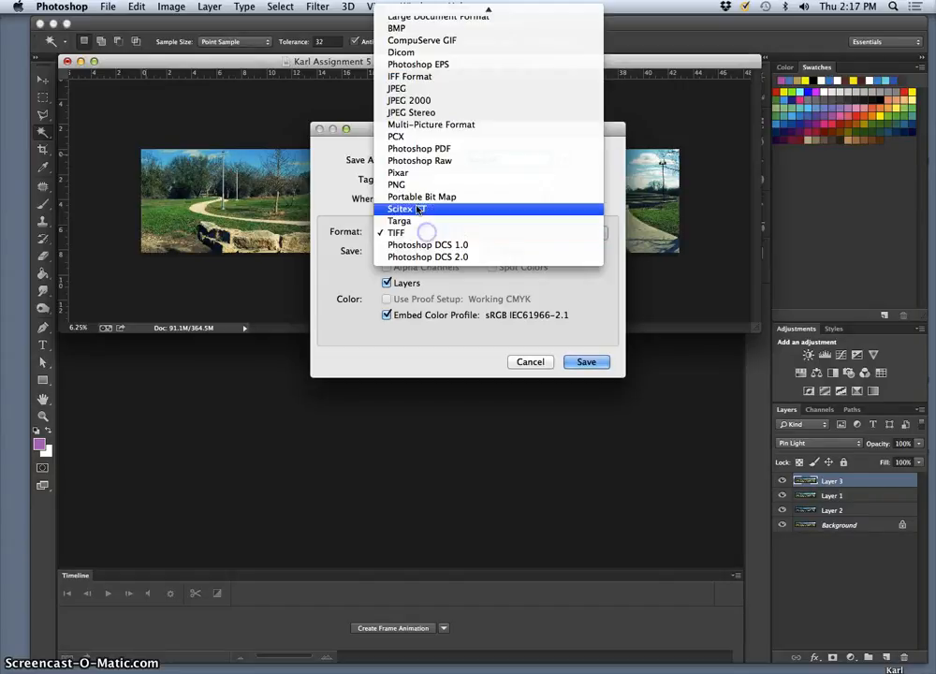
click(389, 90)
click(590, 365)
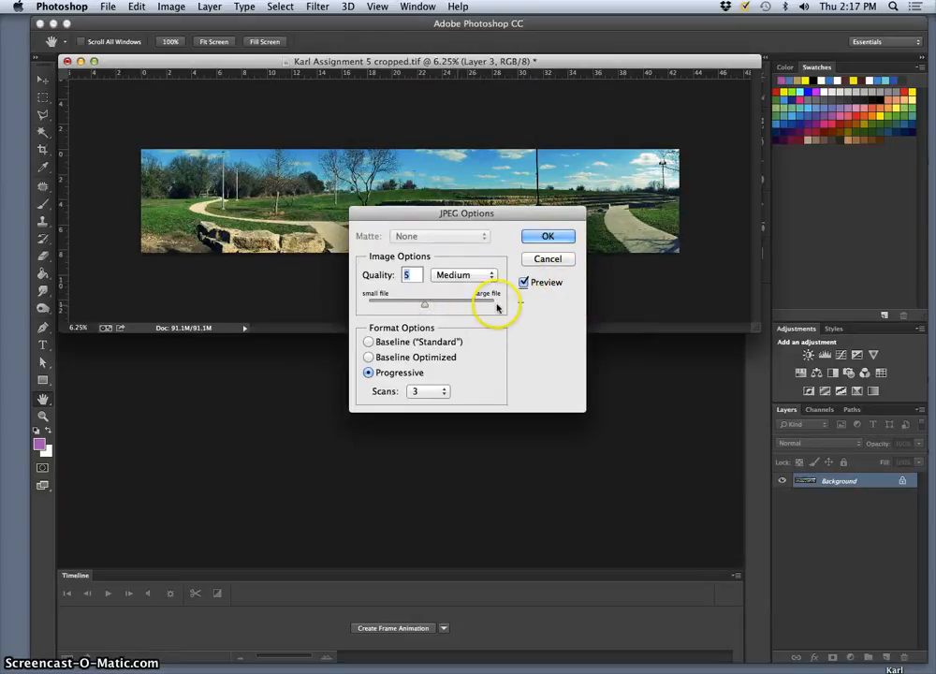
click(552, 238)
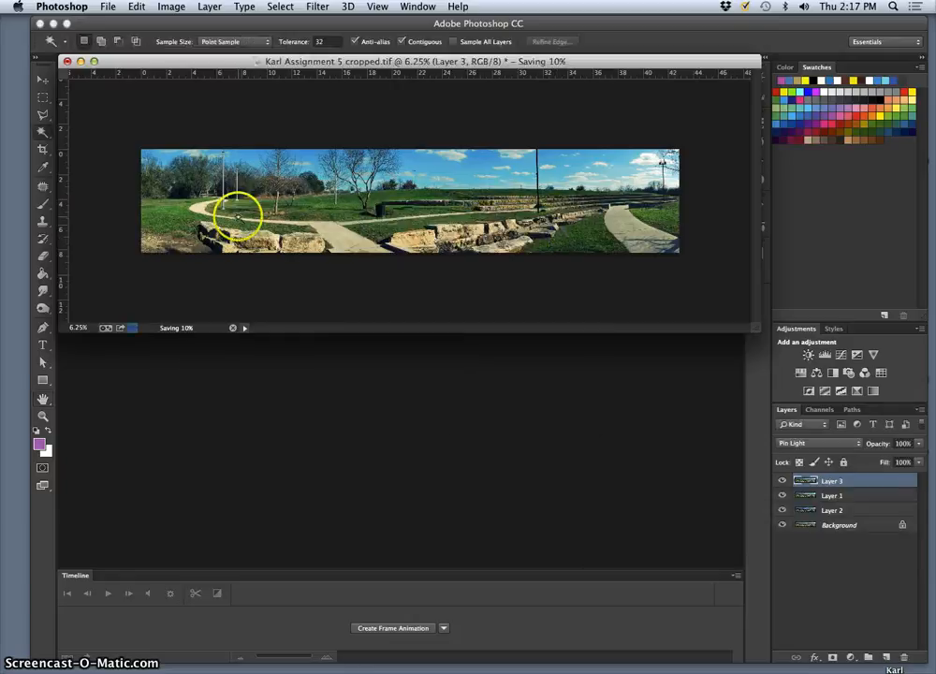
Close the layered panorama document without saving further changes and minimize Photoshop to reveal the desktop.
click(67, 62)
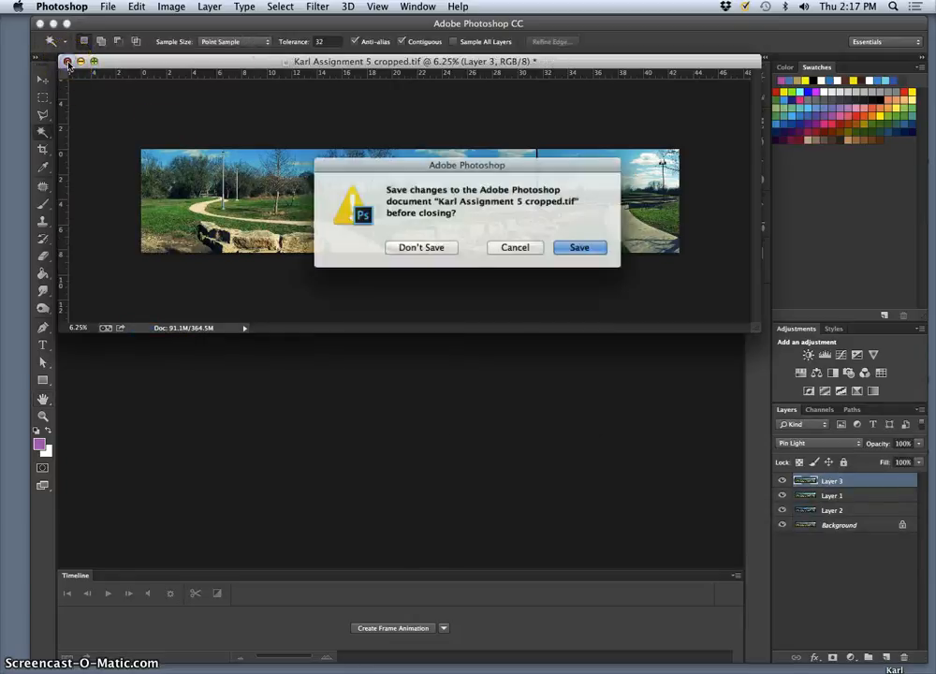
click(439, 251)
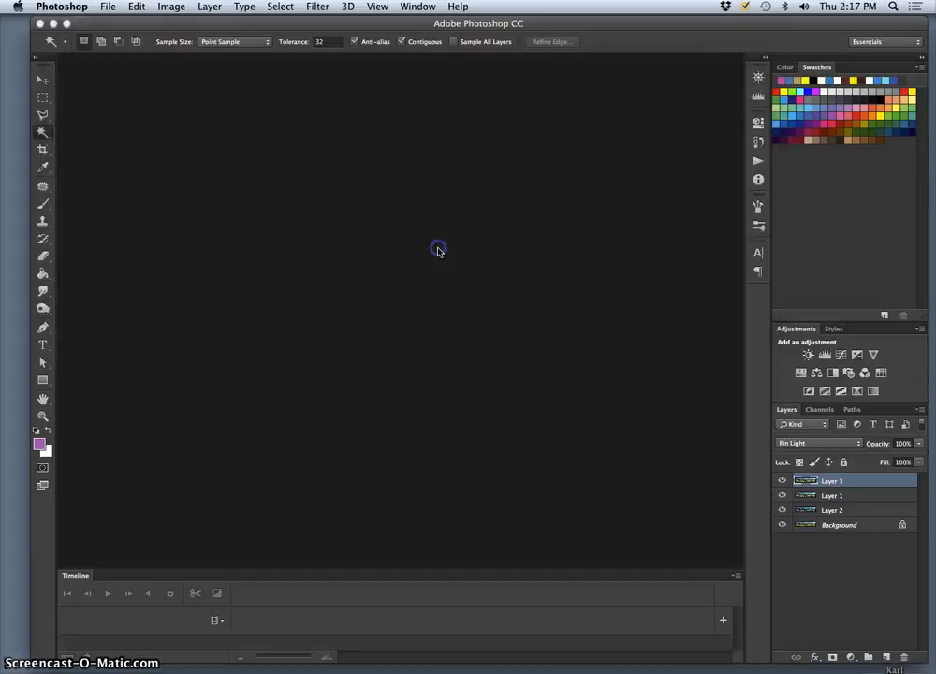
click(53, 26)
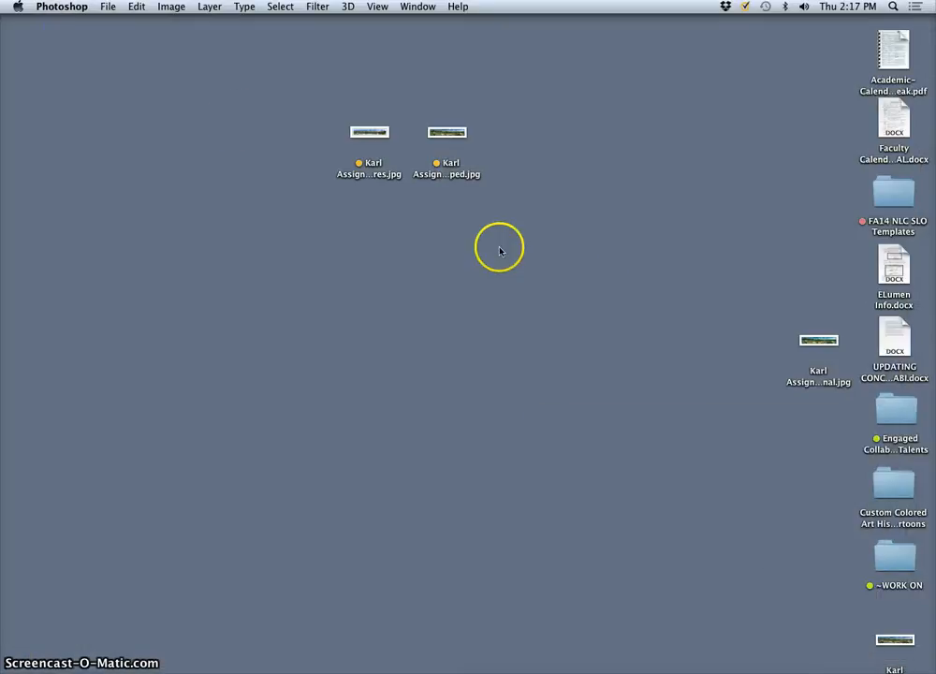
click(569, 242)
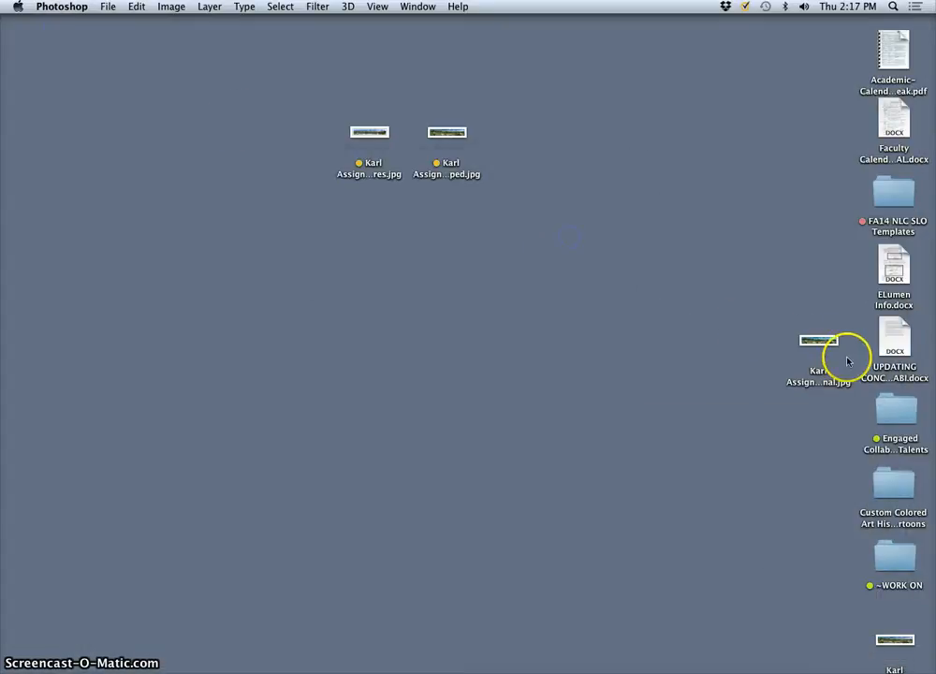
Move the final JPEG beside the raw-exposures and cropped JPEGs on the desktop and give it the same orange label.
drag(832, 348, 324, 141)
right_click(528, 161)
click(564, 416)
Open the three panorama JPEGs in Preview, compare the raw-exposures, cropped and final versions, and close them.
double_click(376, 136)
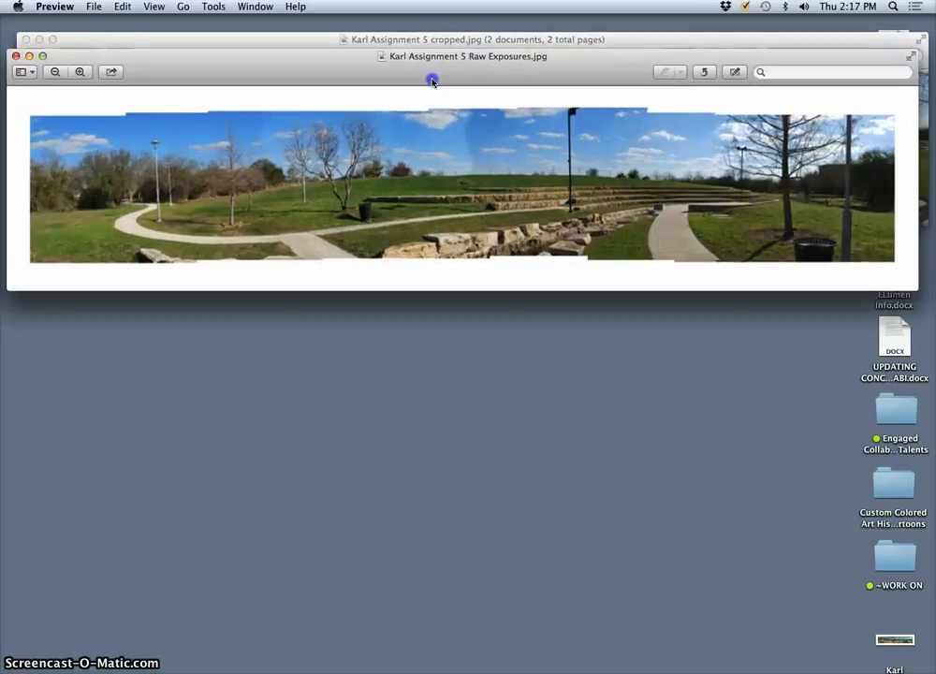
drag(433, 81, 444, 41)
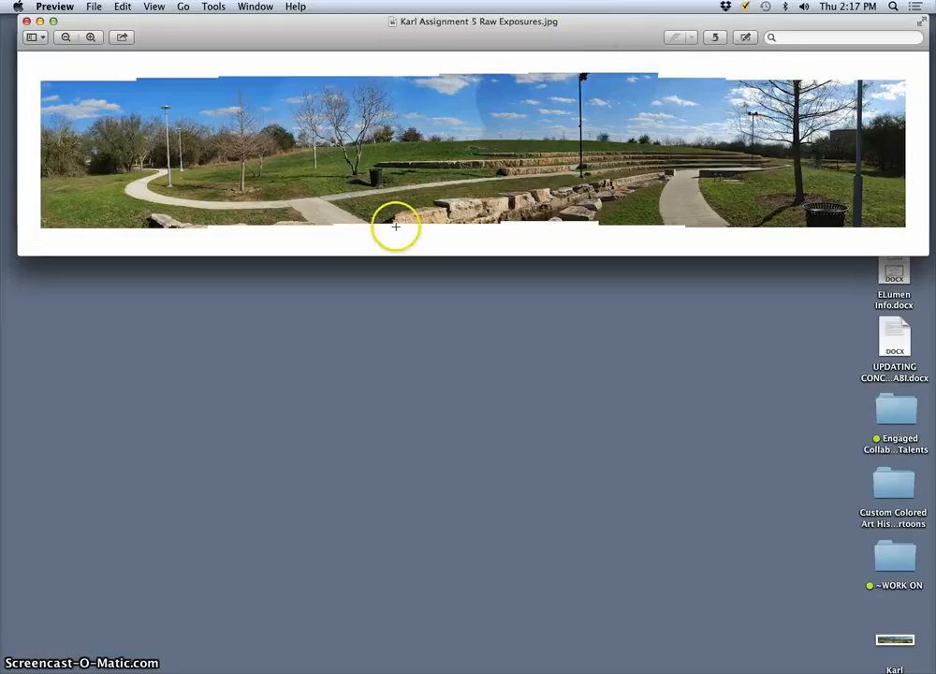
drag(391, 47, 382, 278)
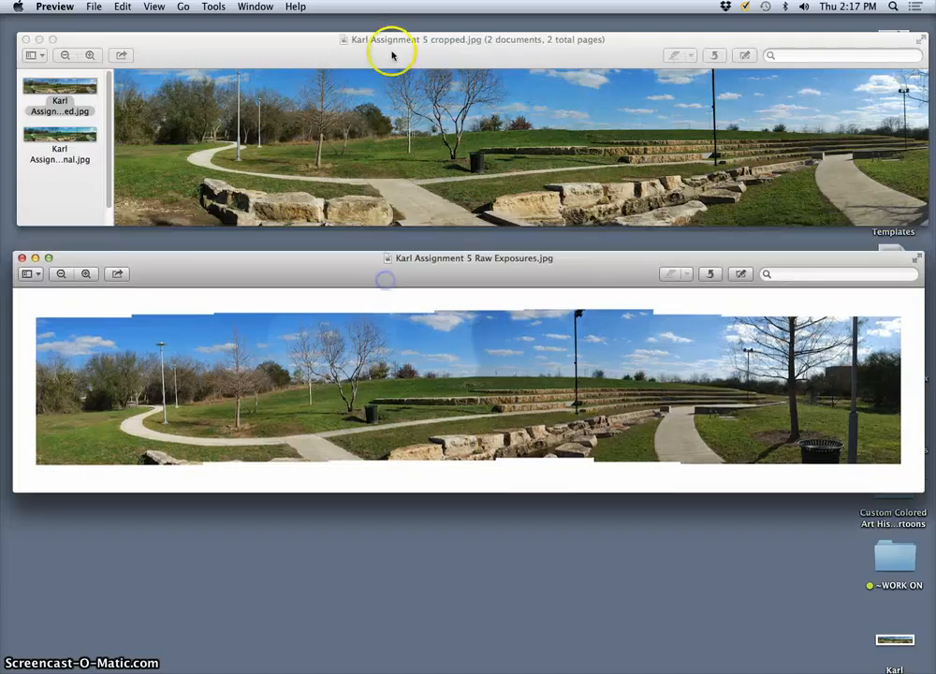
click(370, 45)
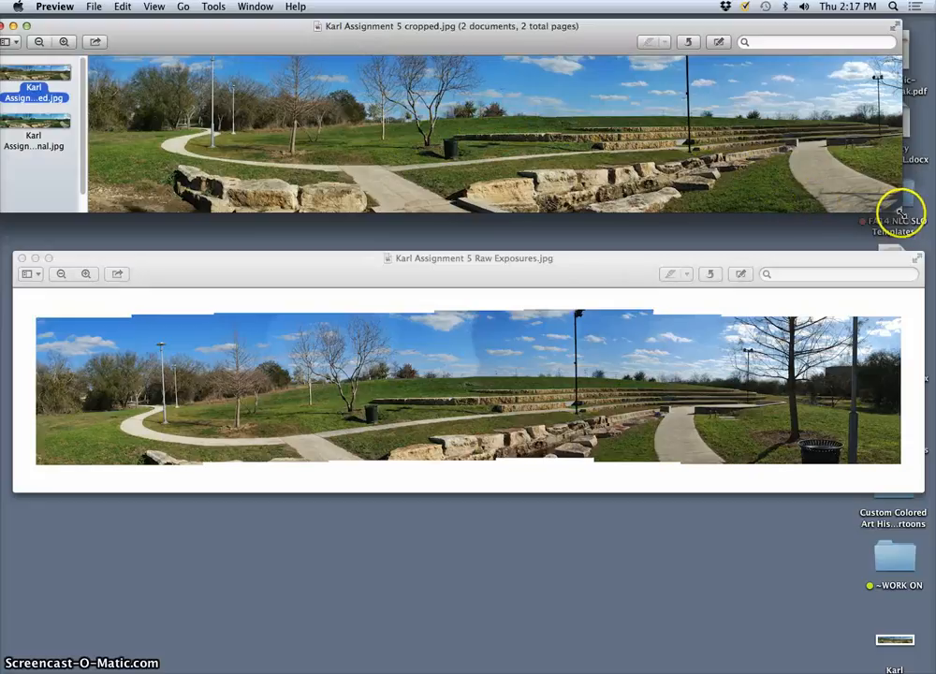
drag(900, 213, 897, 254)
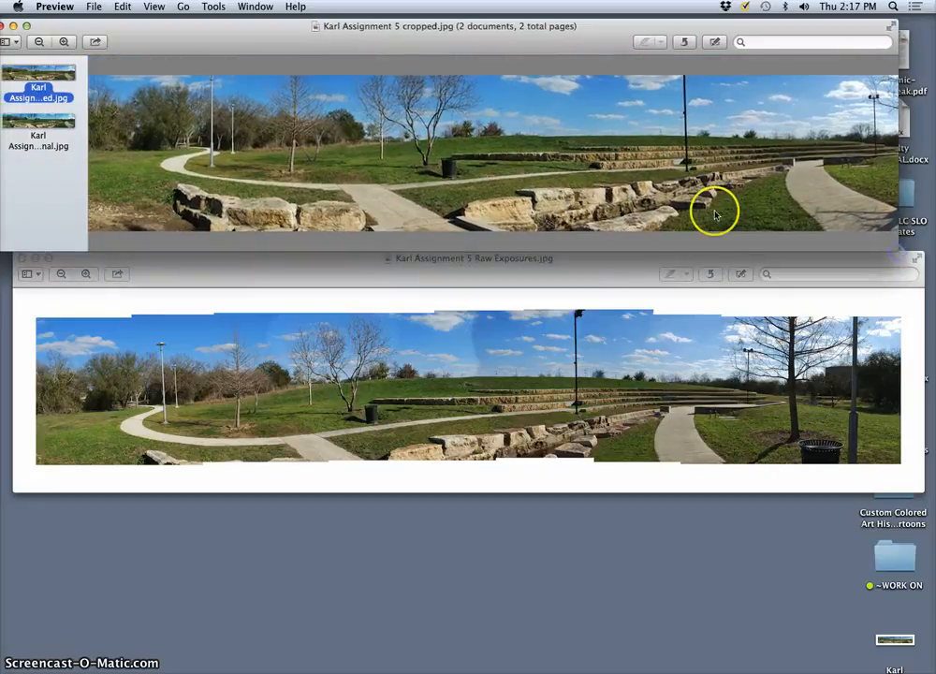
click(58, 122)
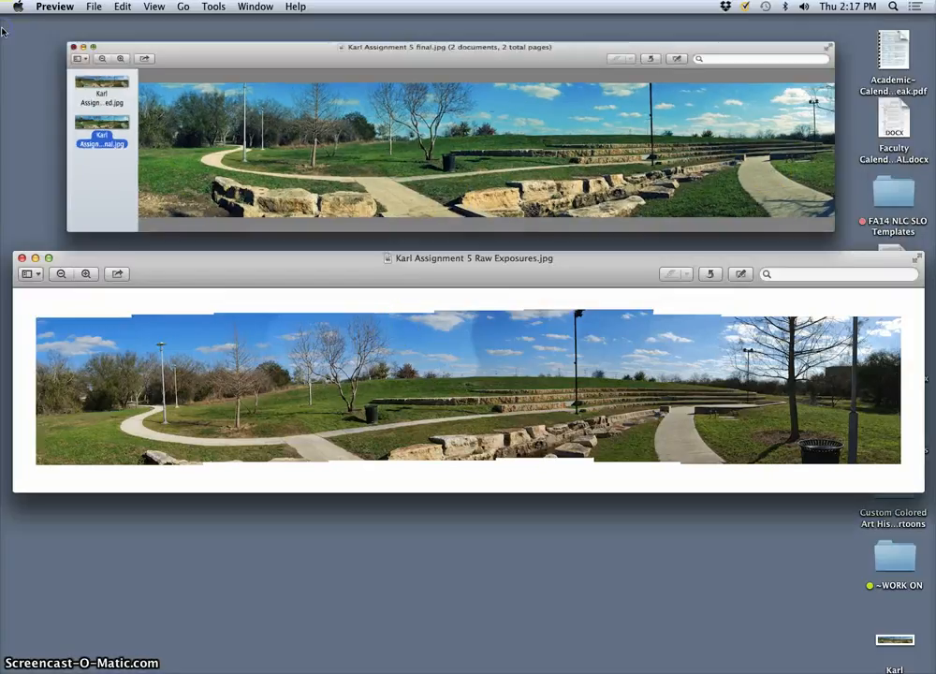
click(6, 25)
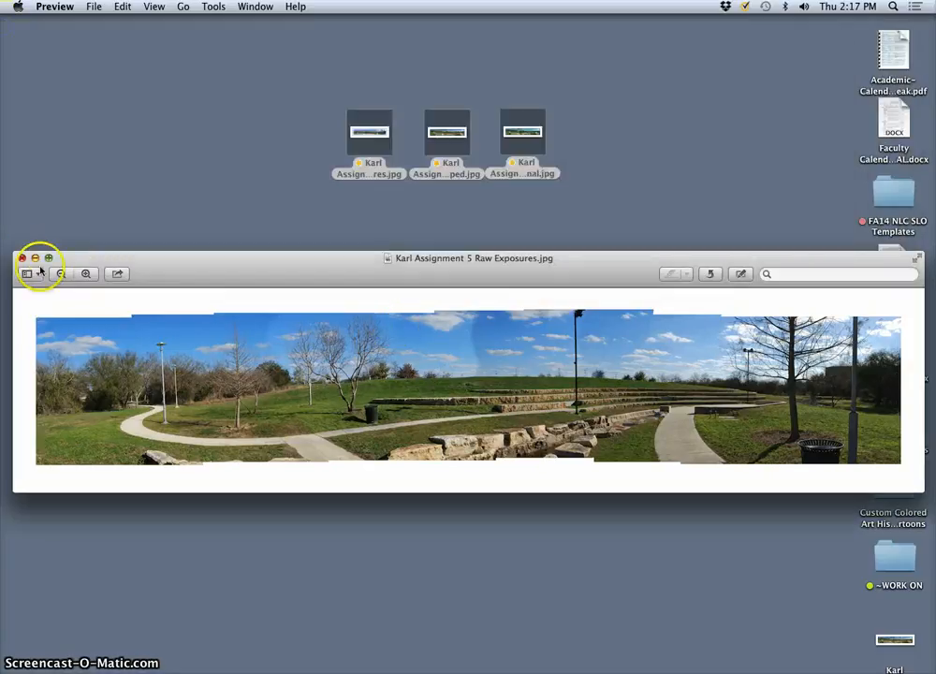
click(25, 261)
click(194, 248)
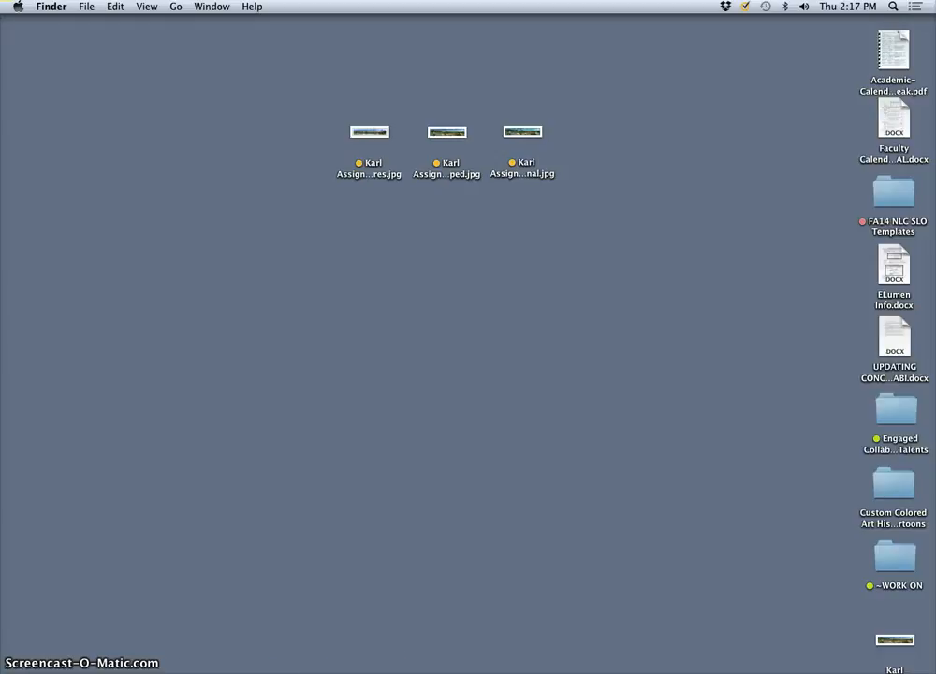
Switch to Firefox and load photobucket.com in a new tab.
mouse_move(343, 671)
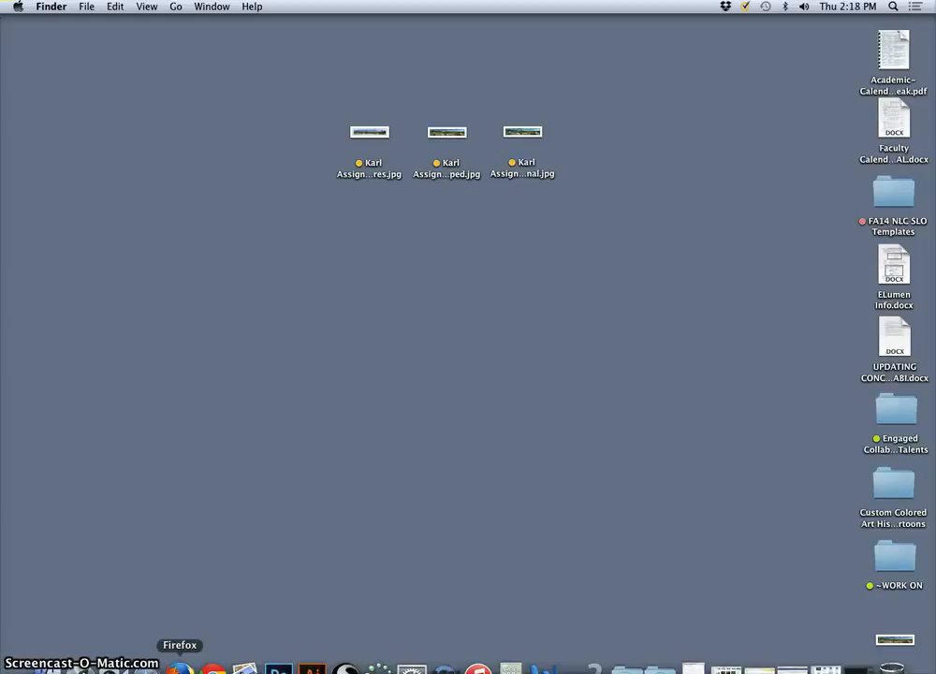
click(179, 667)
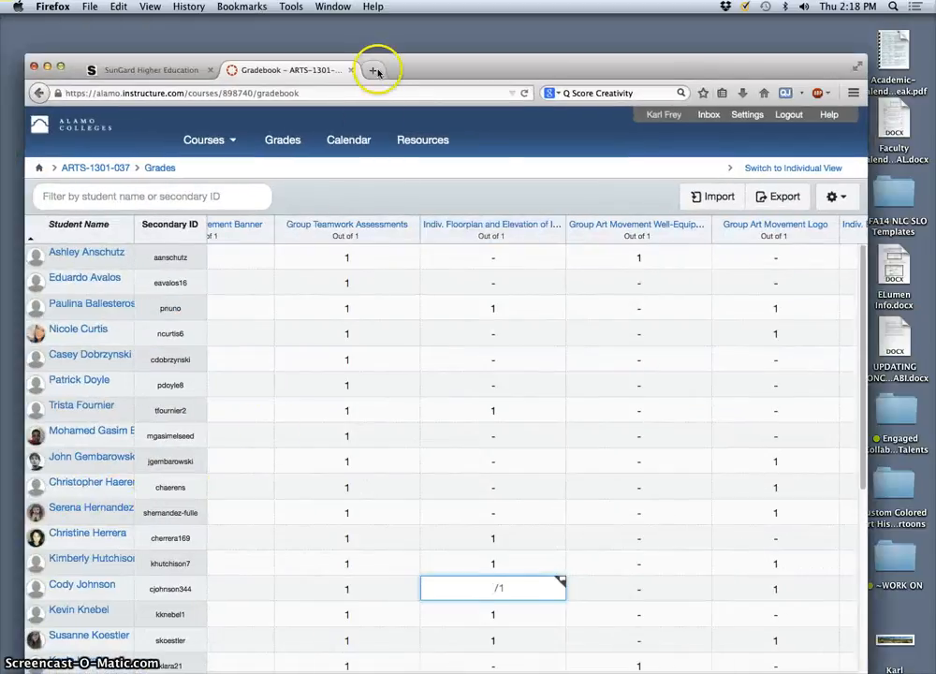
click(372, 70)
text(photobucket.com/)
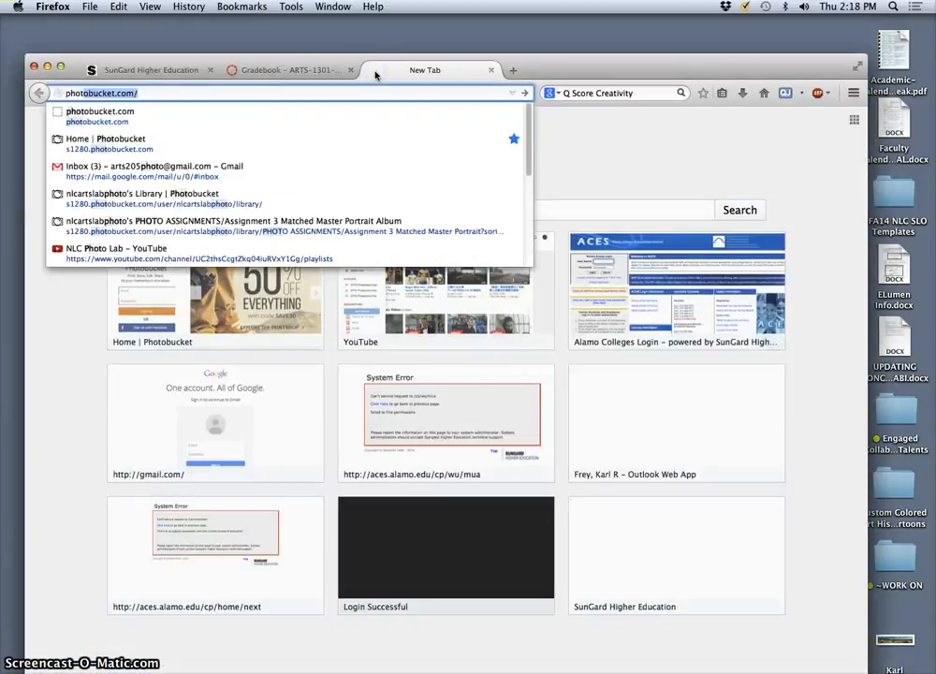
key(Return)
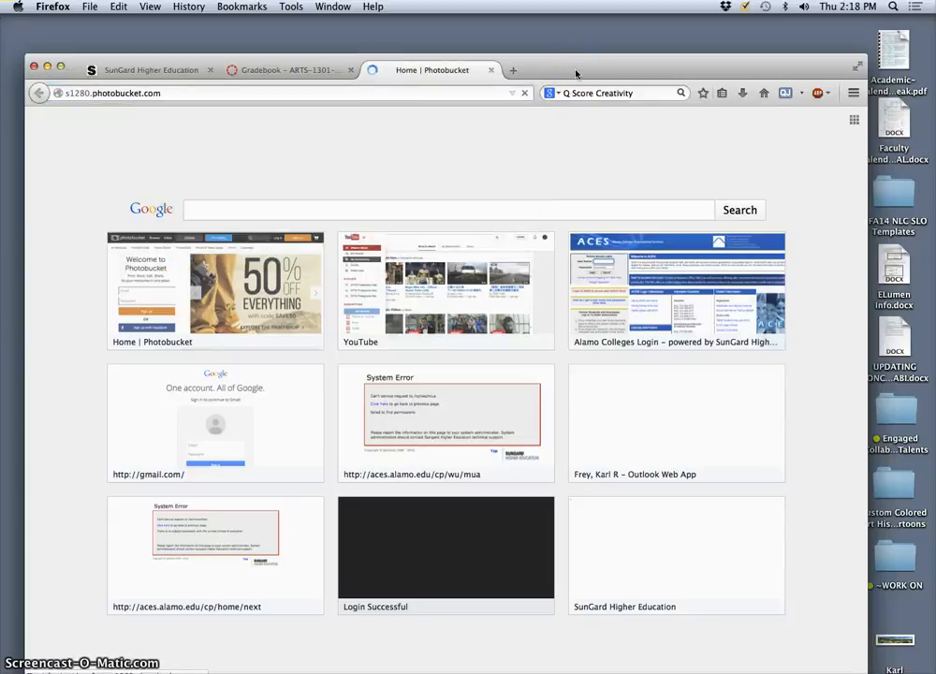
Open the Assignment 5 Panoramic Landscape Composition album under PHOTO ASSIGNMENTS in the Photobucket library.
drag(560, 74, 632, 202)
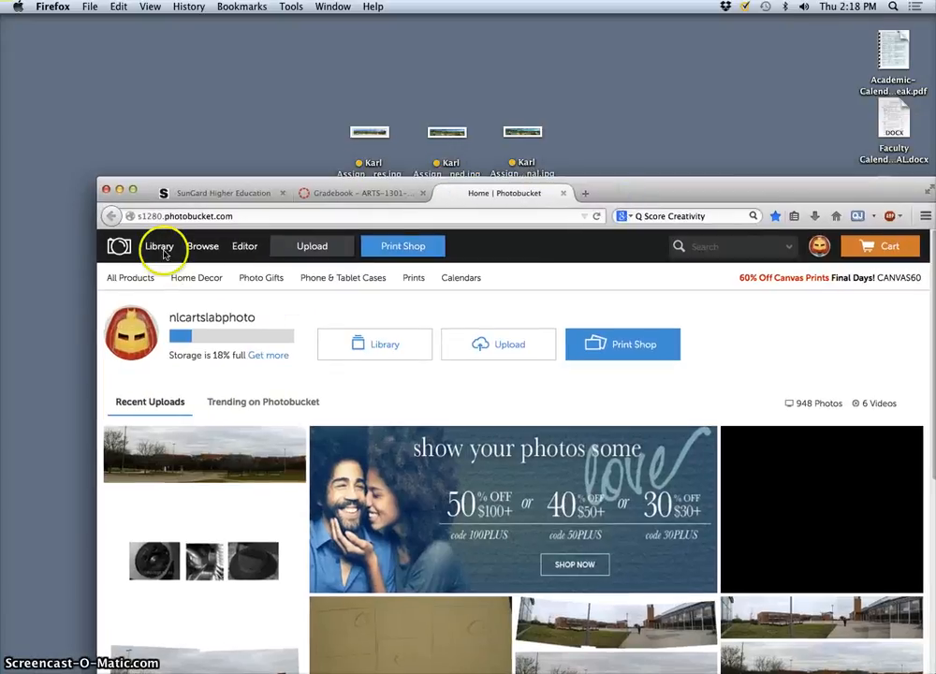
click(161, 249)
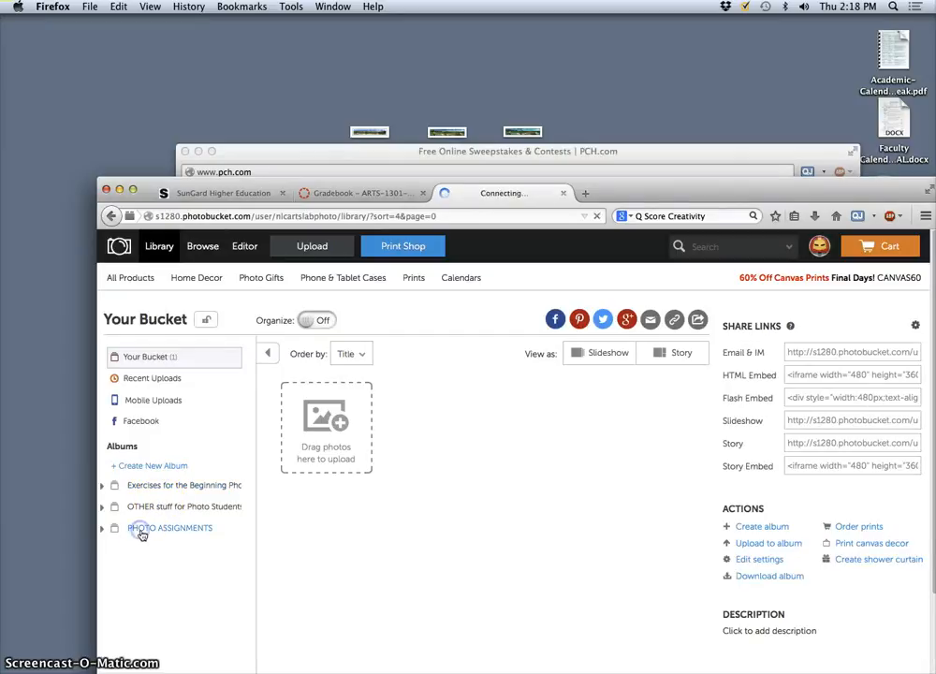
click(142, 530)
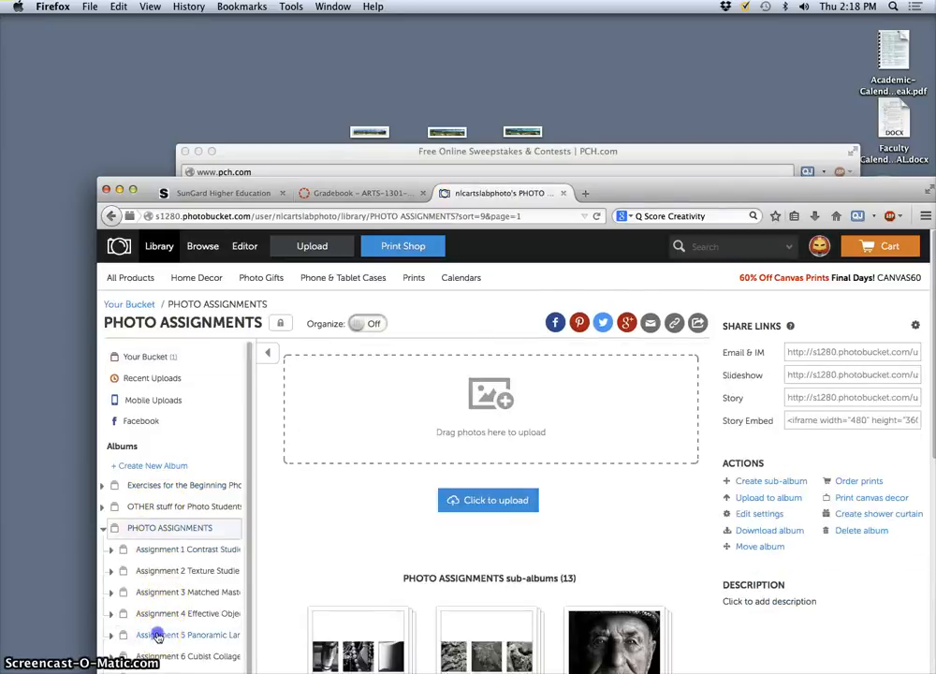
click(158, 637)
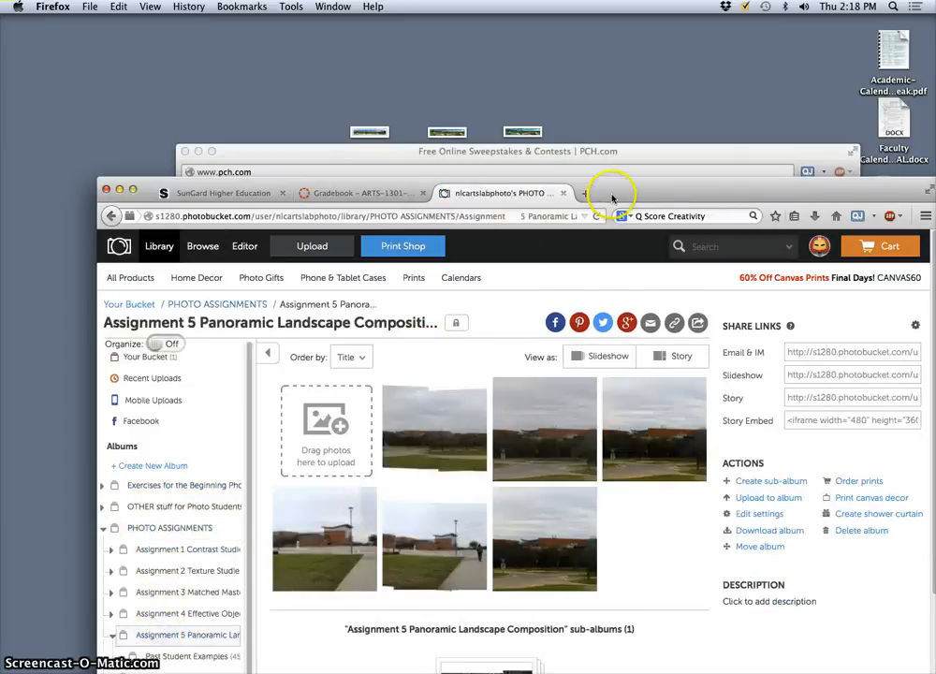
Upload the three panorama JPEGs from the desktop to the Assignment 5 Panoramic Landscape Composition album.
drag(612, 197, 593, 160)
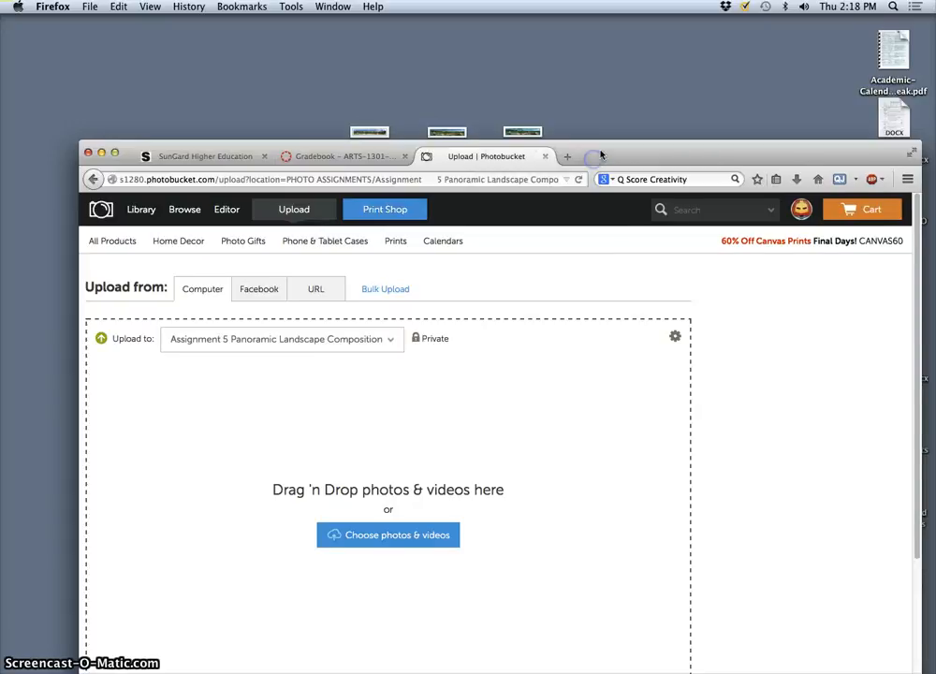
drag(601, 155, 585, 196)
drag(577, 118, 371, 499)
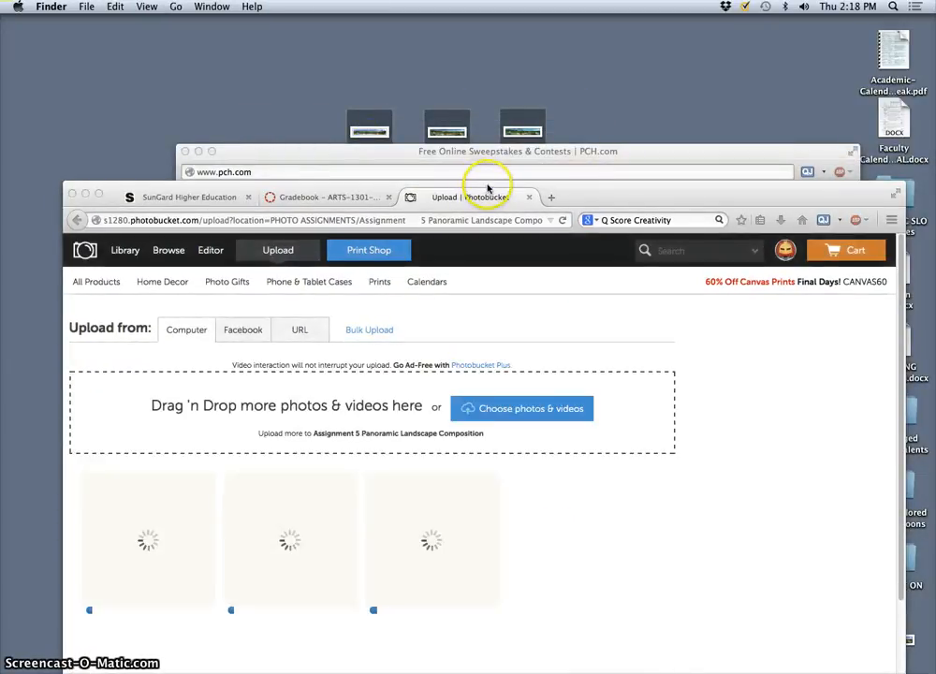
Separate the Photobucket upload page into its own browser window and reposition it to show the whole page.
drag(487, 190, 464, 21)
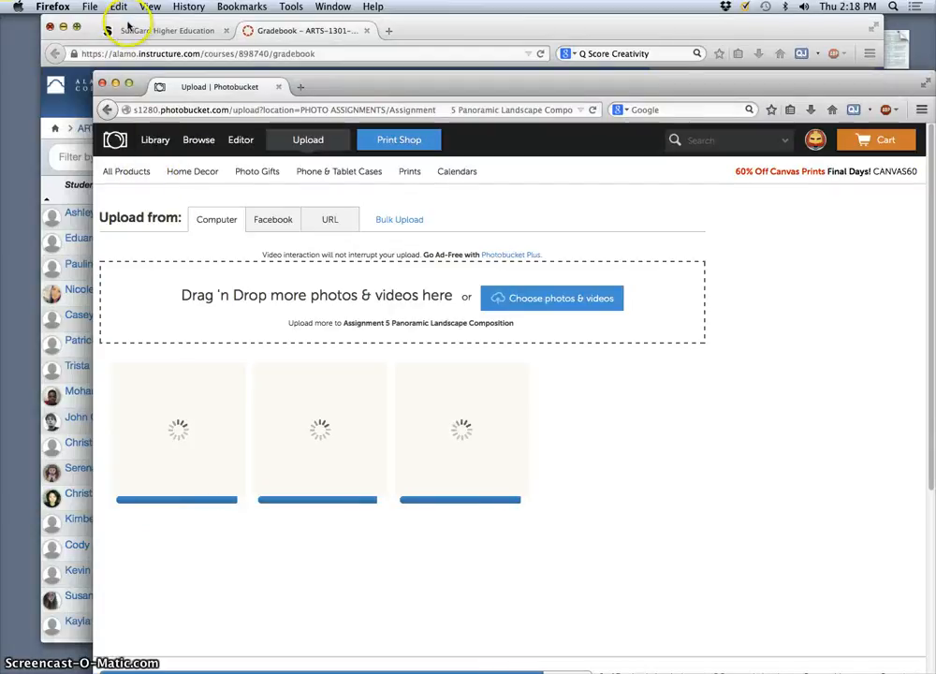
drag(204, 79, 139, 38)
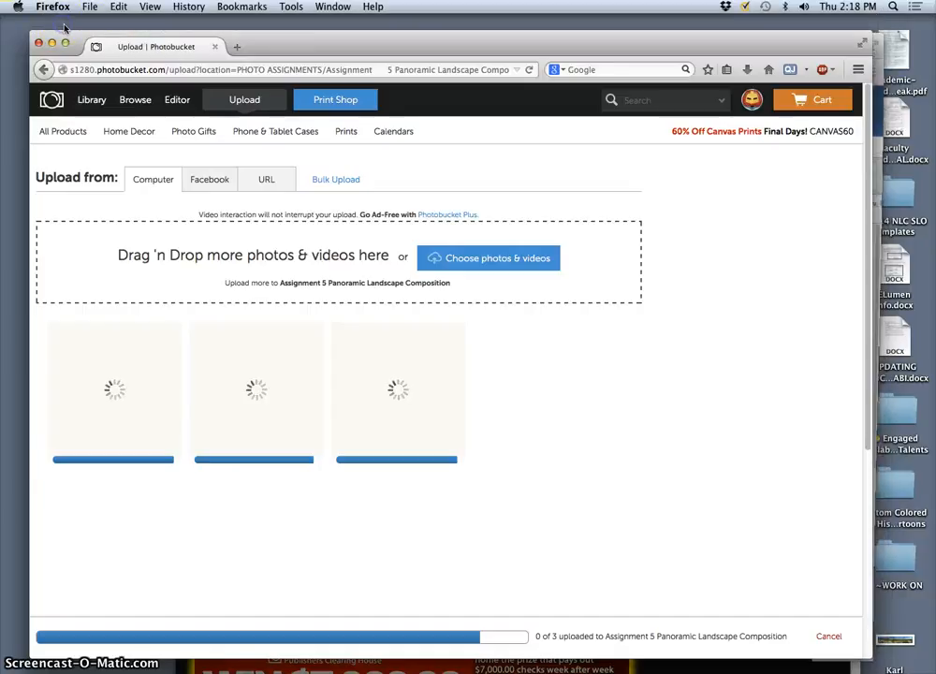
drag(277, 45, 286, 29)
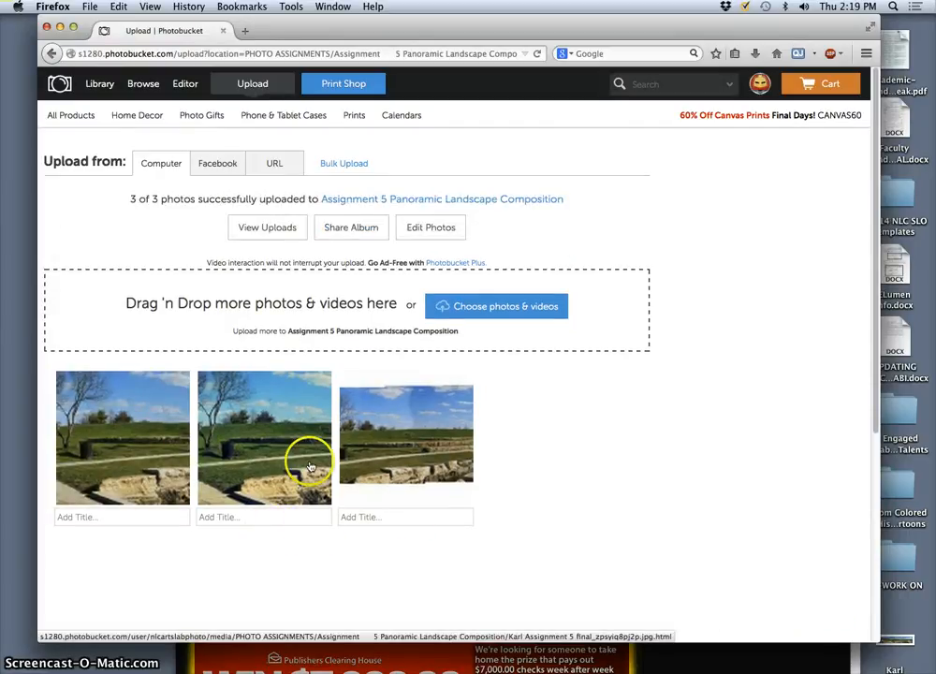
Title the three uploads with the photographer's first name, numbering the raw exposures 1 and the cropped version 2.
click(386, 519)
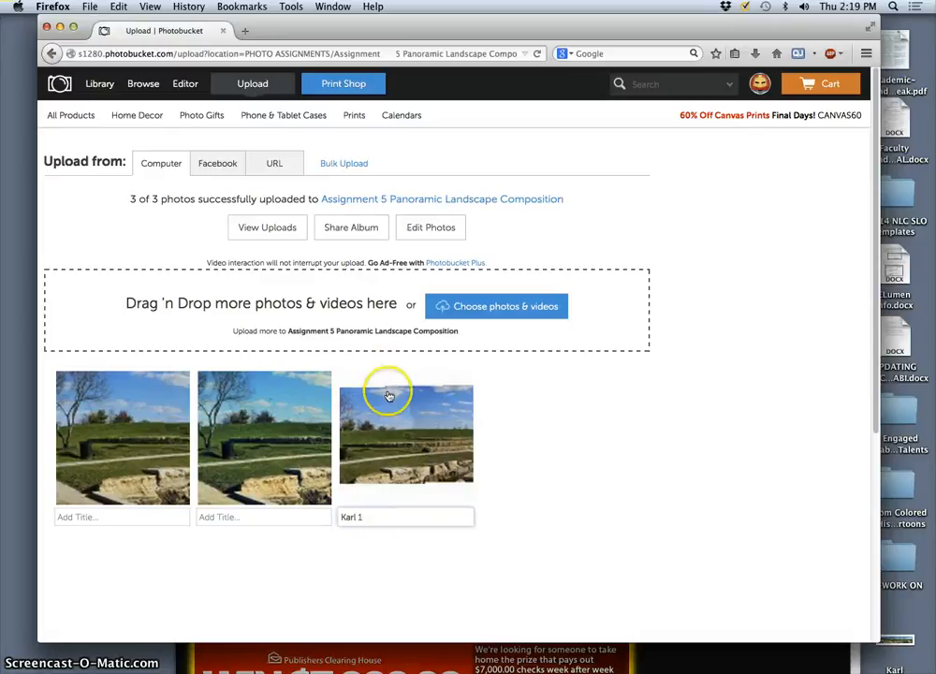
click(171, 513)
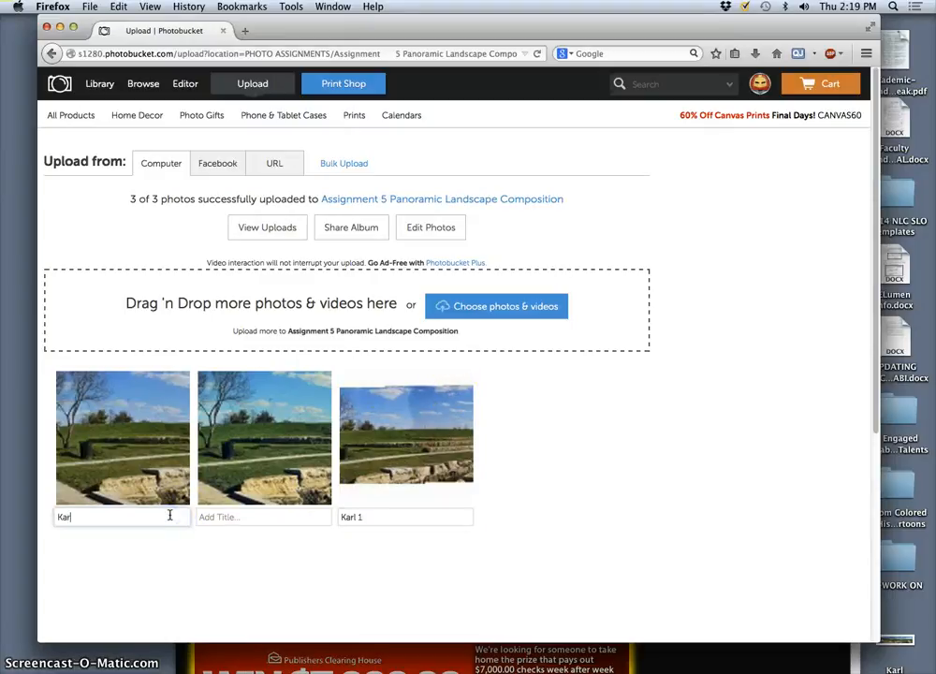
click(263, 517)
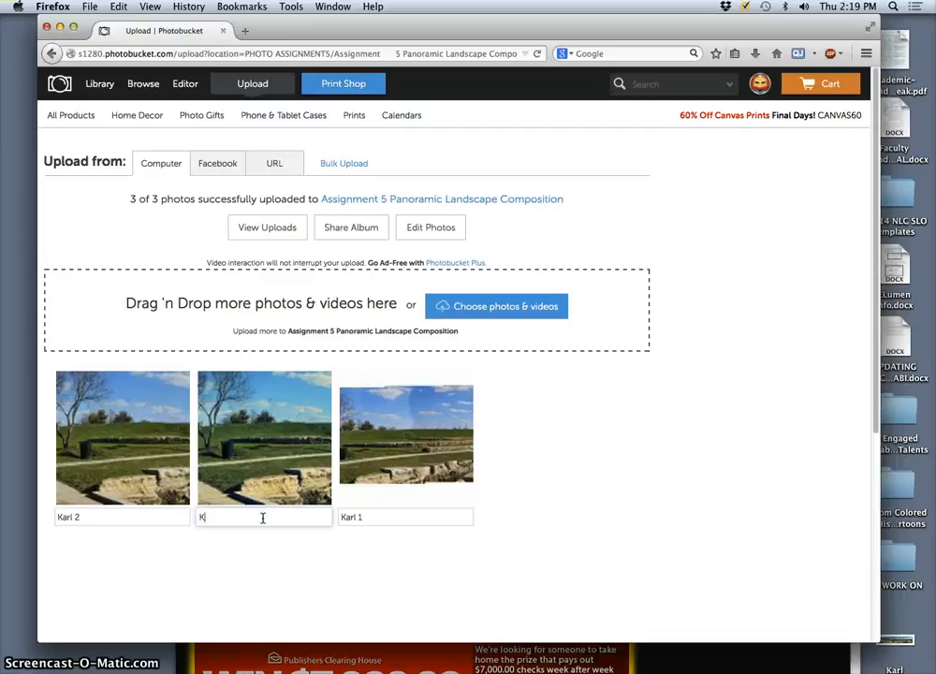
click(294, 568)
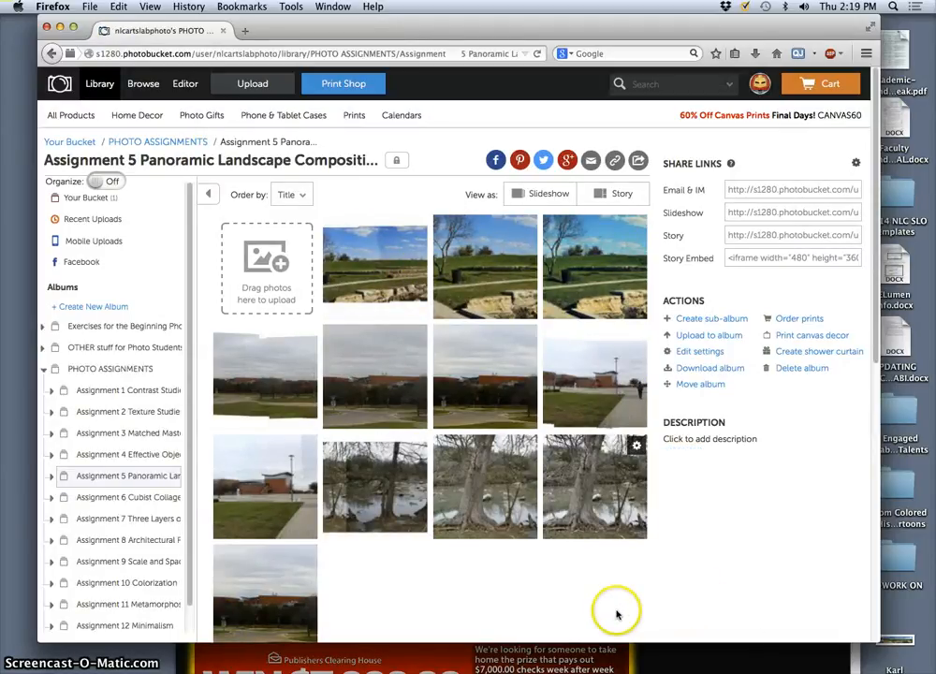
View the album as a slideshow, pause it, and page manually through the uploaded panorama versions.
click(514, 200)
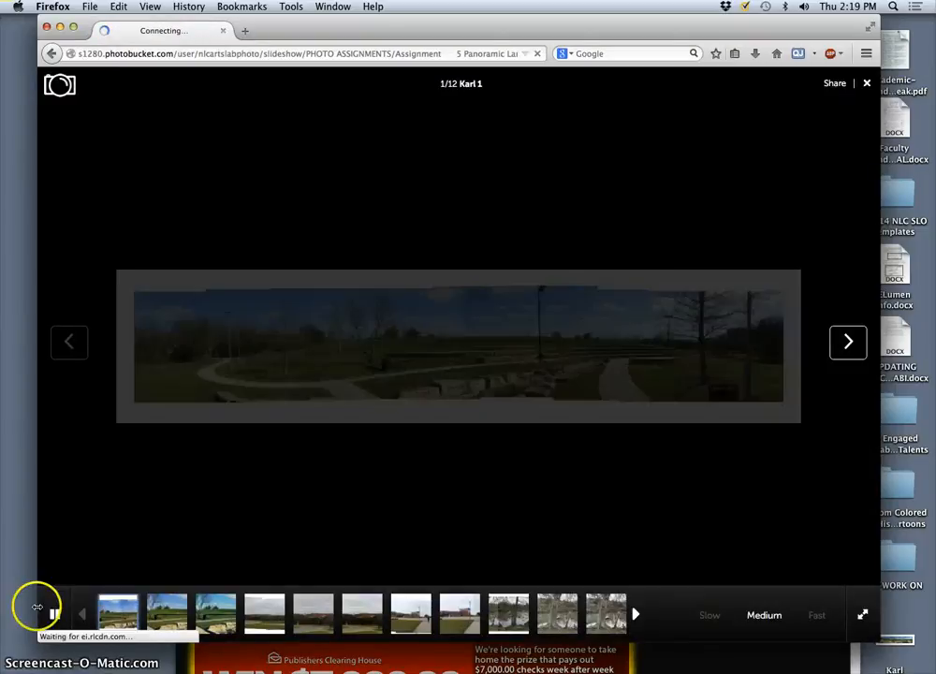
click(55, 614)
click(847, 343)
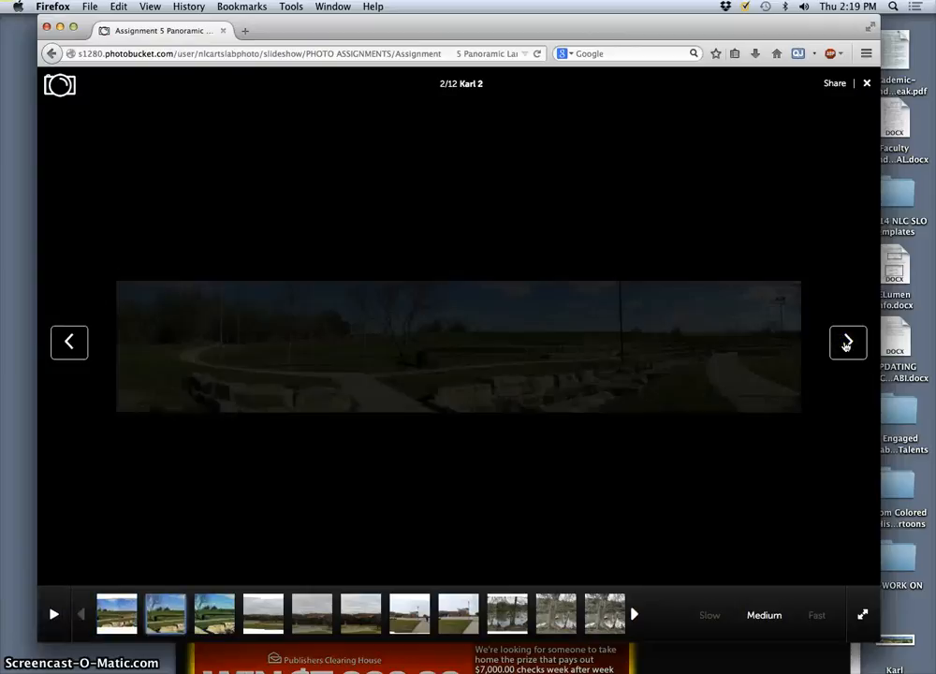
click(847, 344)
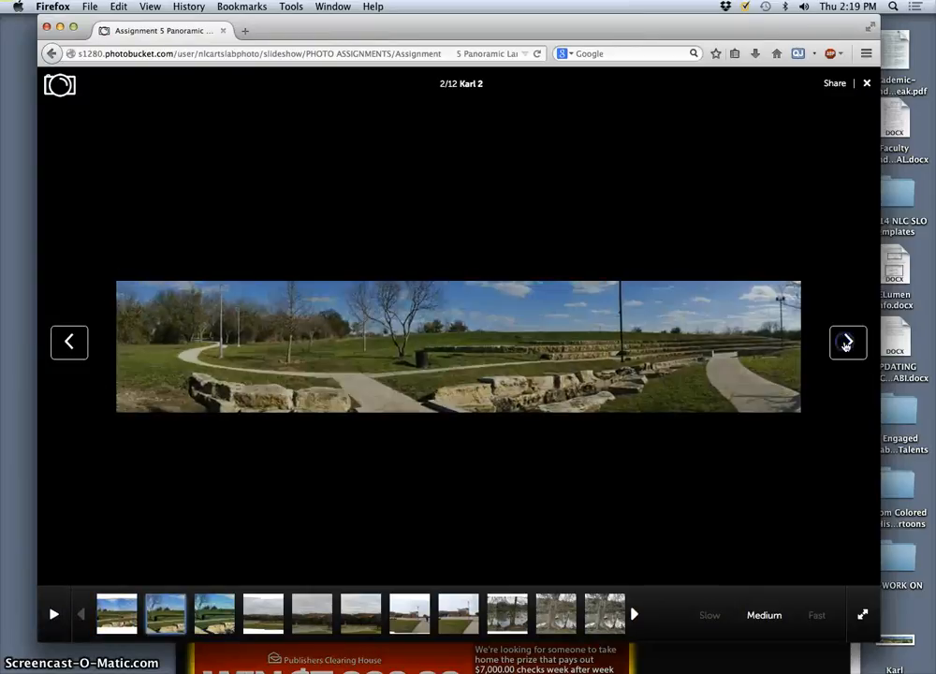